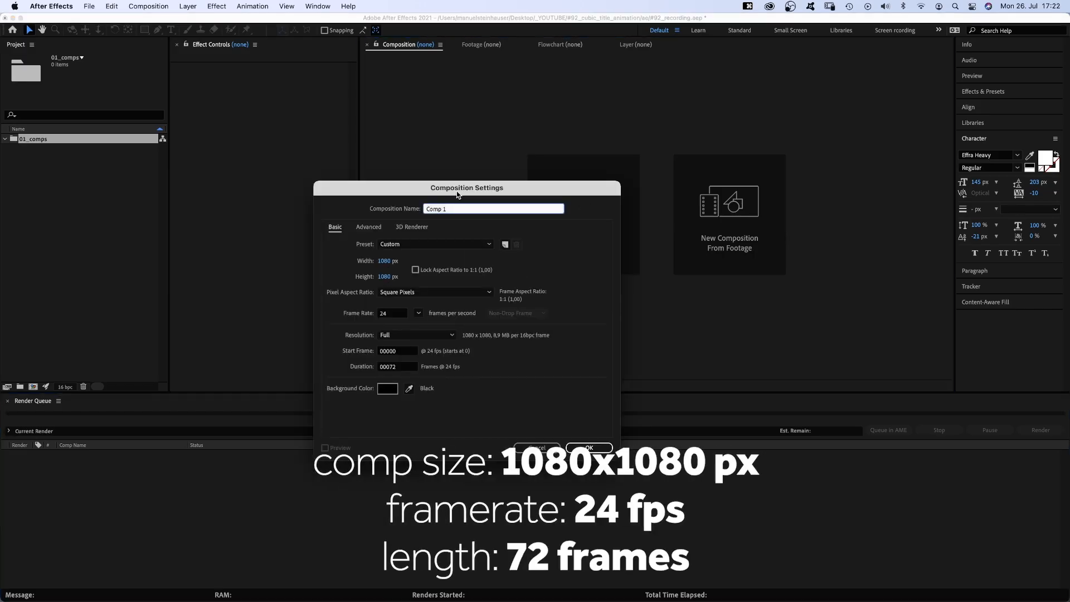
text(cube)
Step: Create the cube comp and add a rectangle sized 300×300
key(Return)
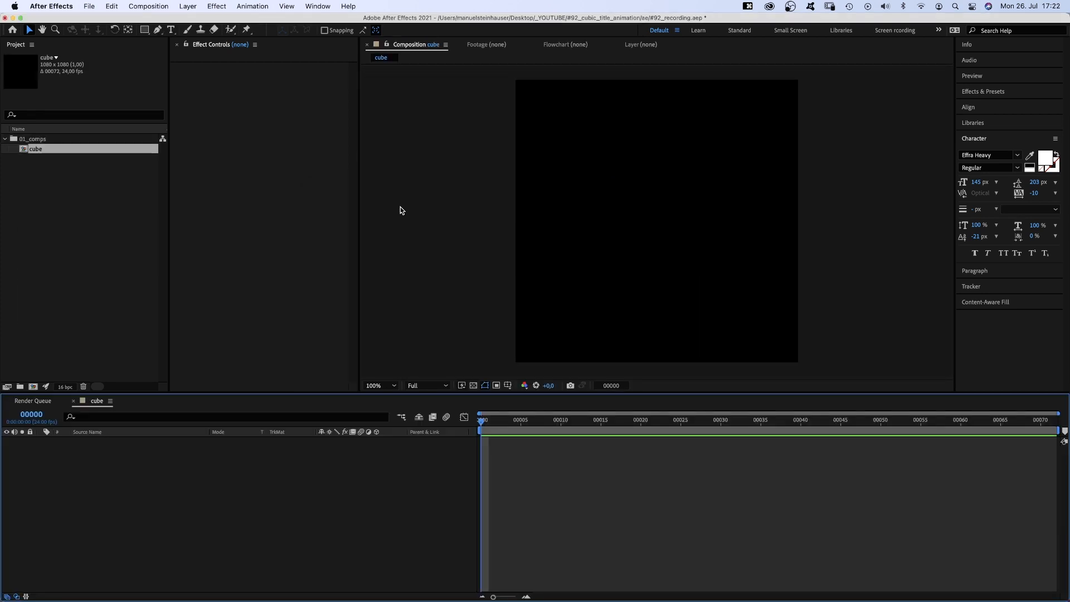
click(143, 31)
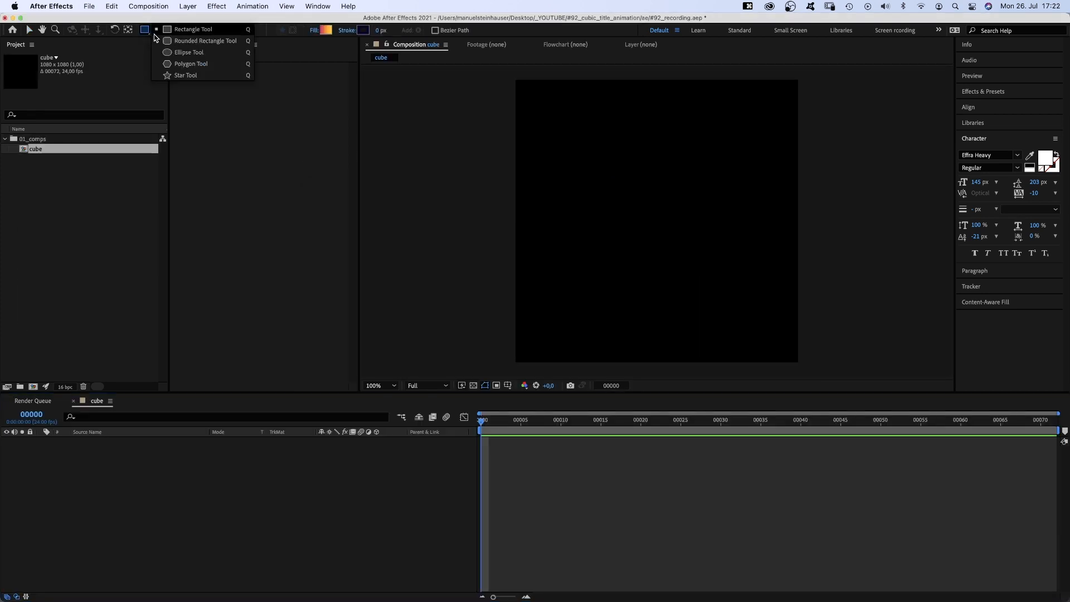
double_click(144, 30)
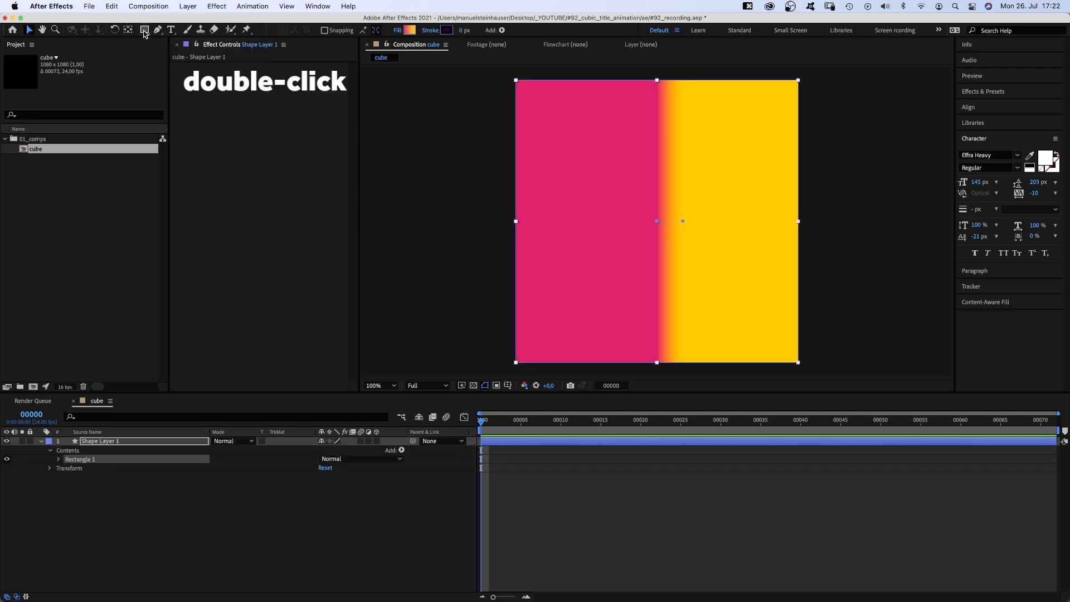
click(58, 460)
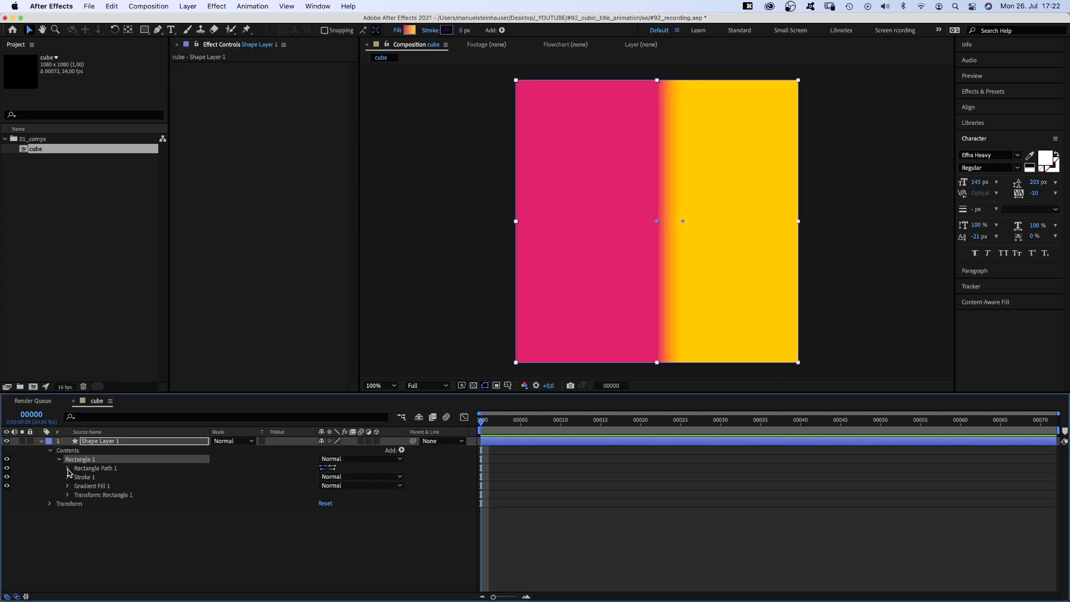
click(68, 468)
text(300)
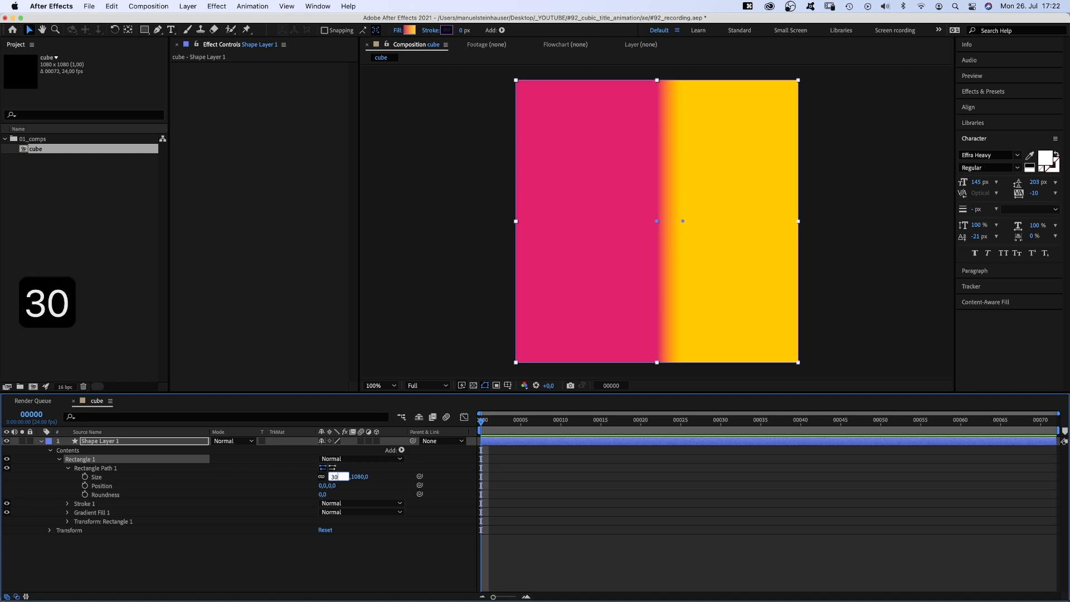
key(Tab)
text(300)
key(Return)
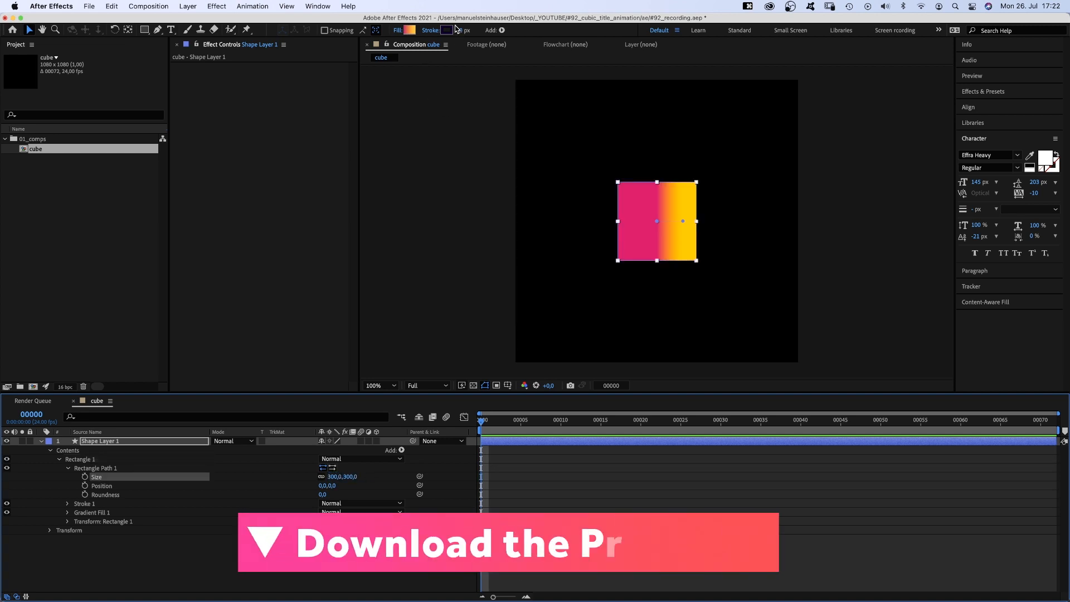
Step: Remove the square's stroke and keep a linear gradient fill
click(431, 30)
click(473, 239)
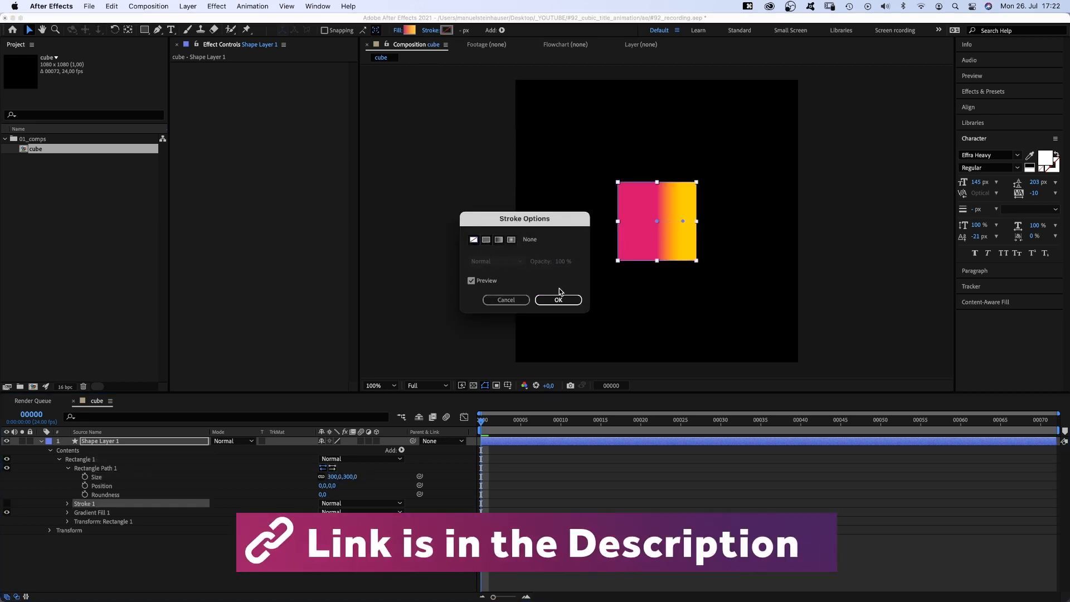
click(557, 299)
click(398, 30)
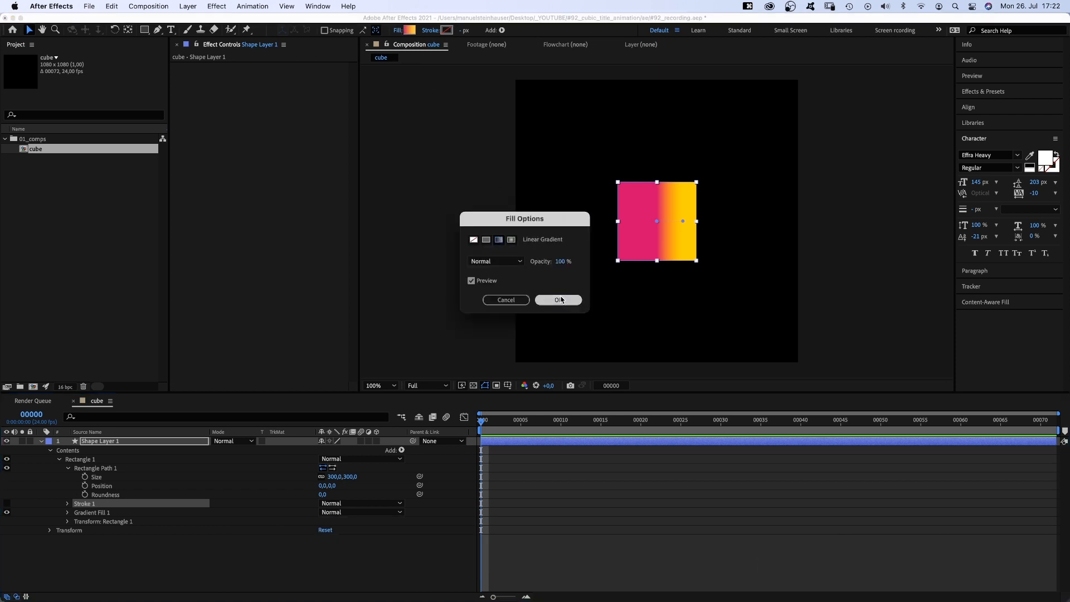
click(558, 300)
Step: Edit the gradient to run from pink at the start to yellow at the end
click(408, 31)
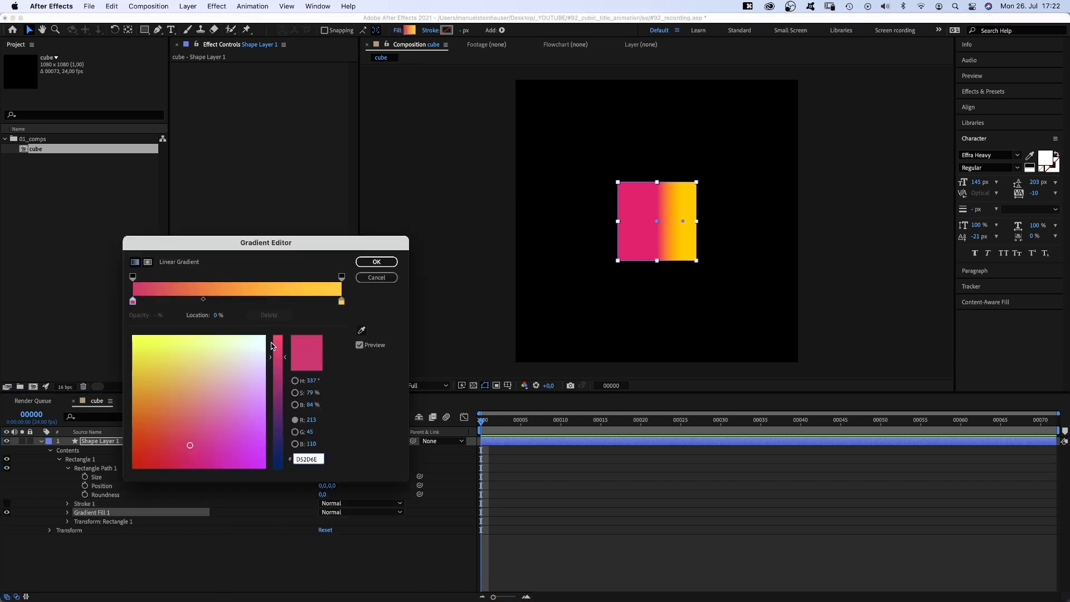
click(185, 441)
click(341, 302)
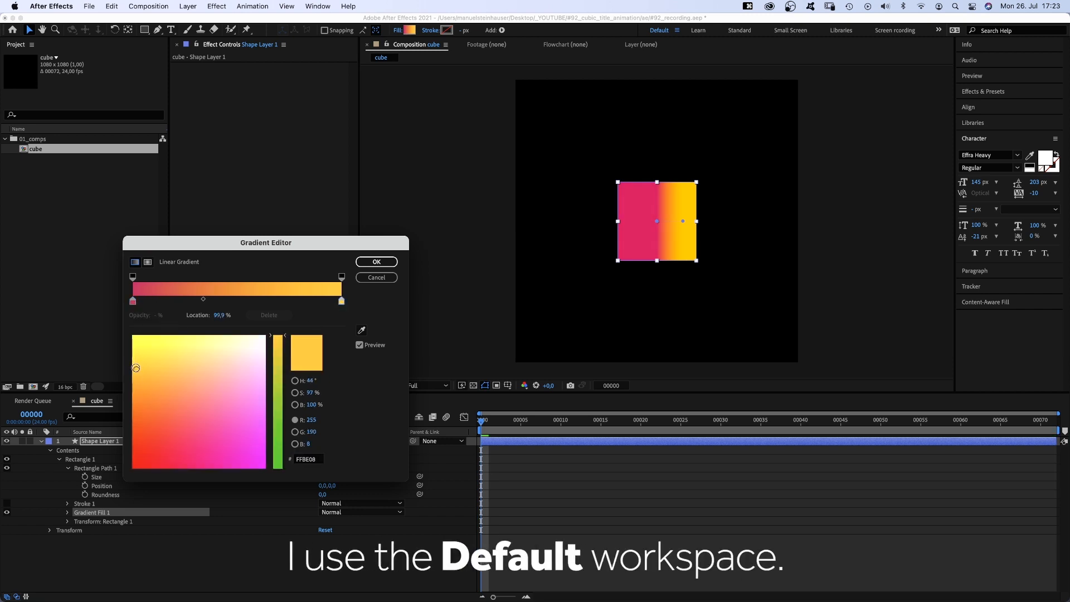
click(137, 361)
Step: Run the gradient diagonally bottom-left to top-right, rename the layer front and make it 3D
click(375, 262)
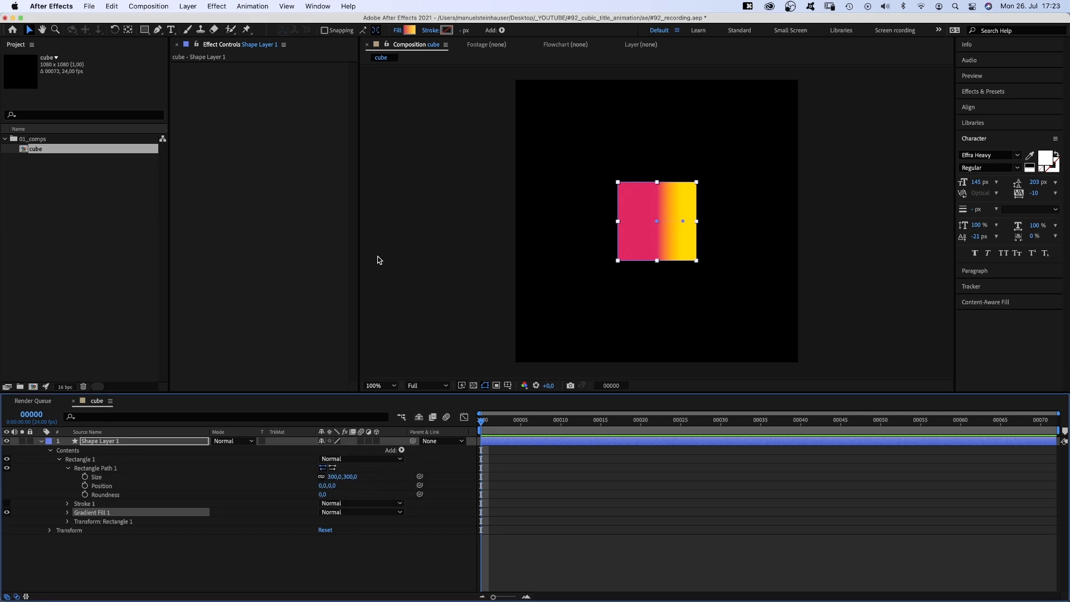
drag(658, 223, 629, 252)
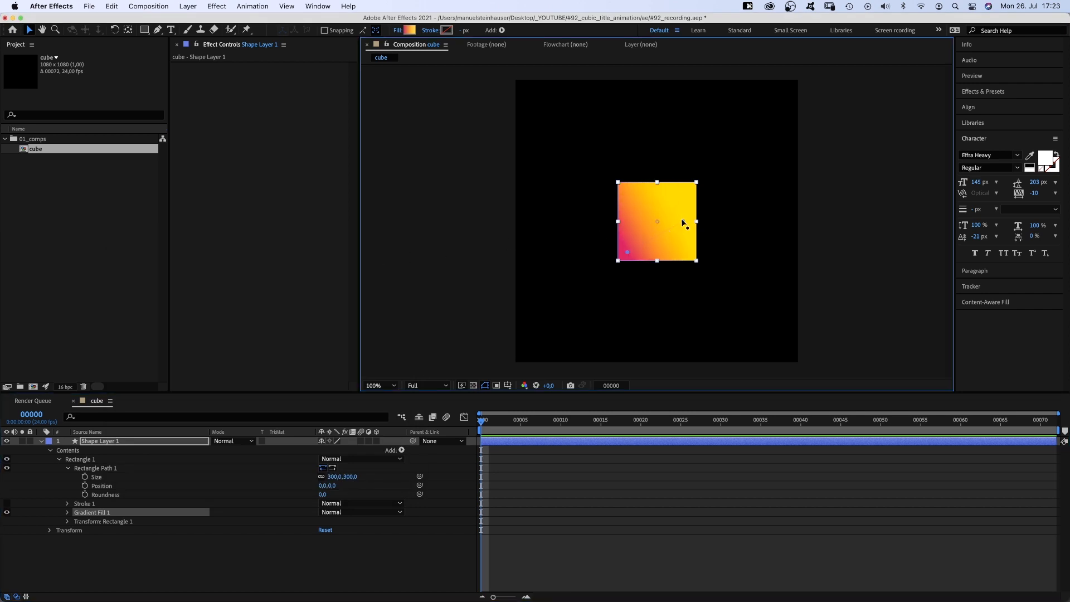
drag(683, 223, 698, 182)
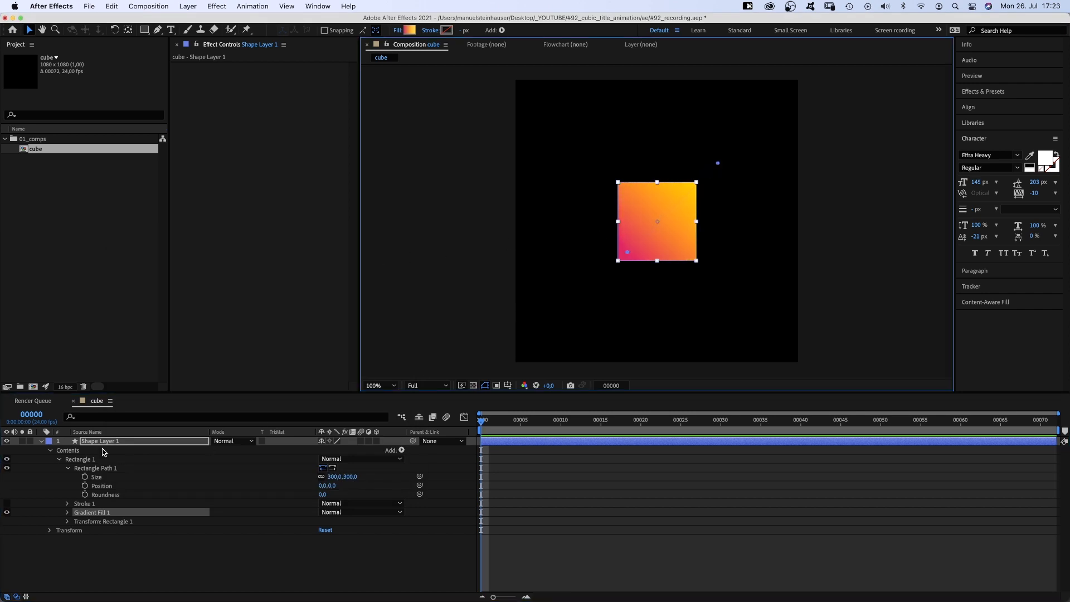
key(Return)
text(front)
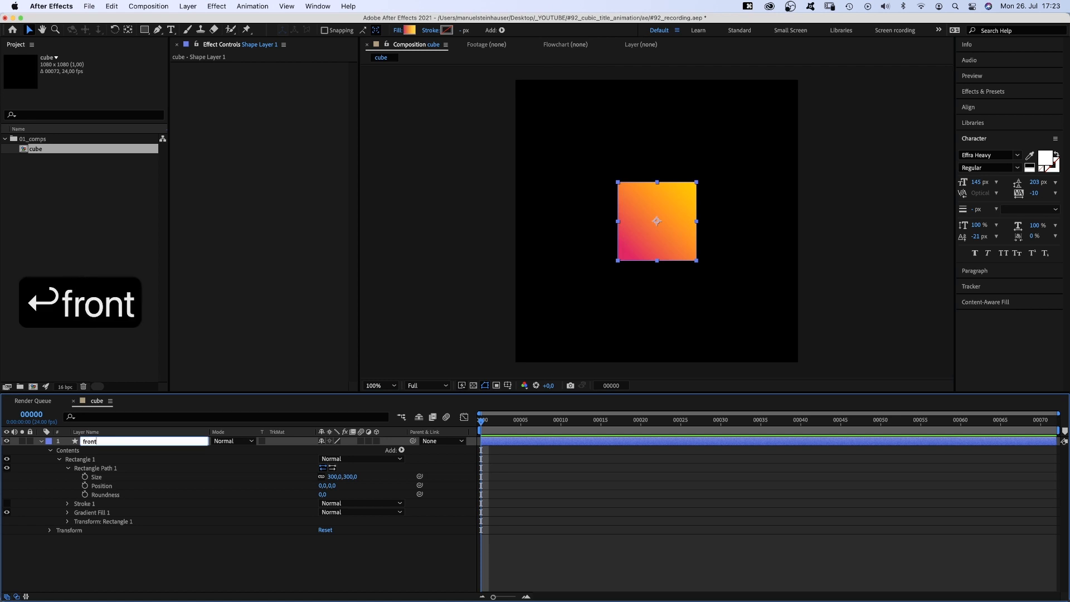
key(Return)
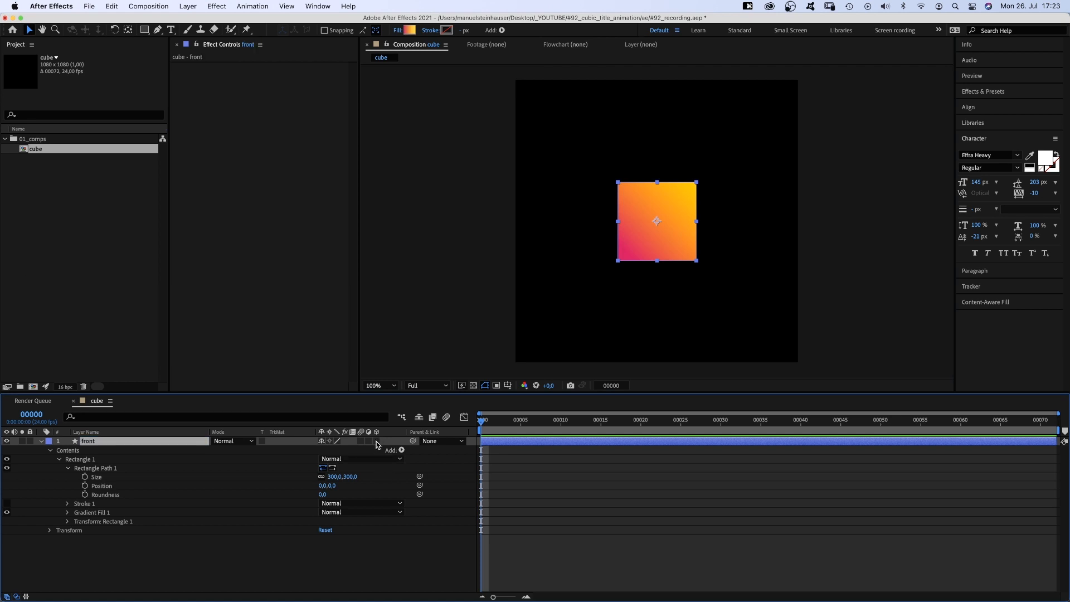
click(377, 443)
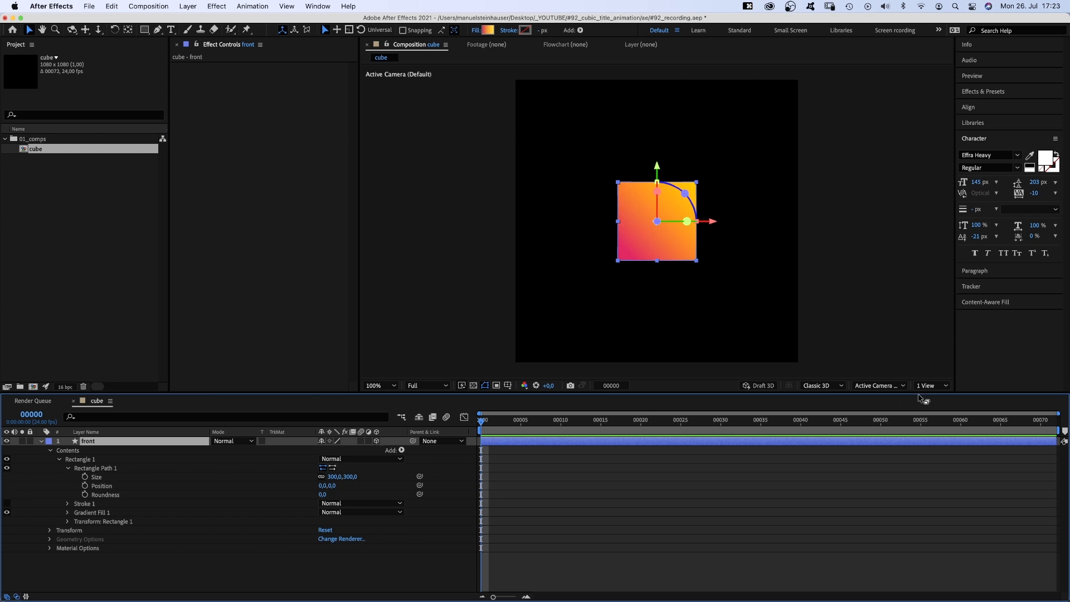
Step: Show top and camera views and set front's anchor point depth to 150
click(929, 386)
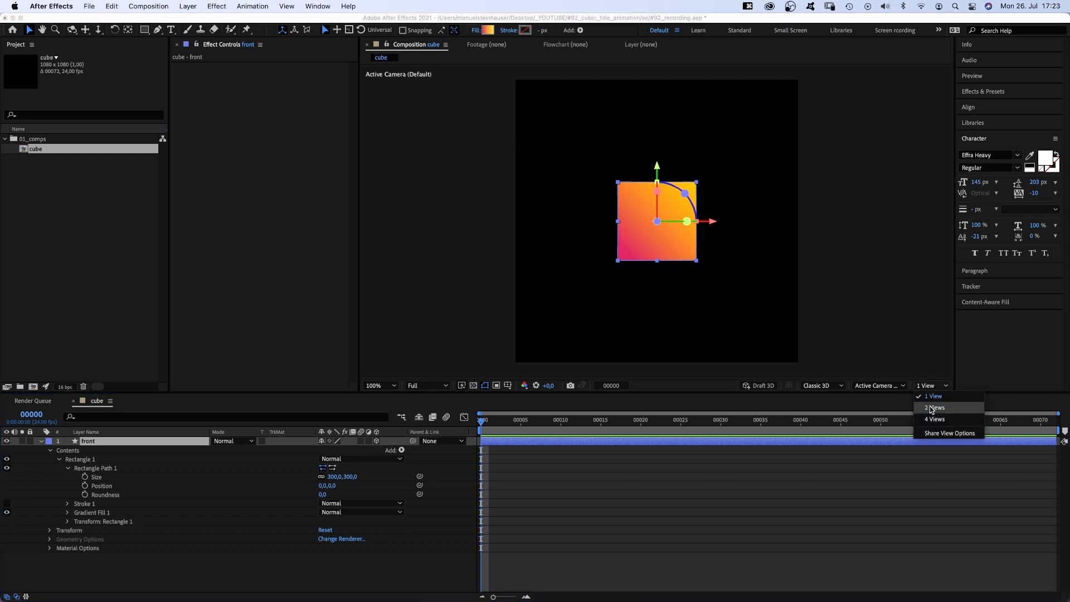
click(931, 410)
click(620, 244)
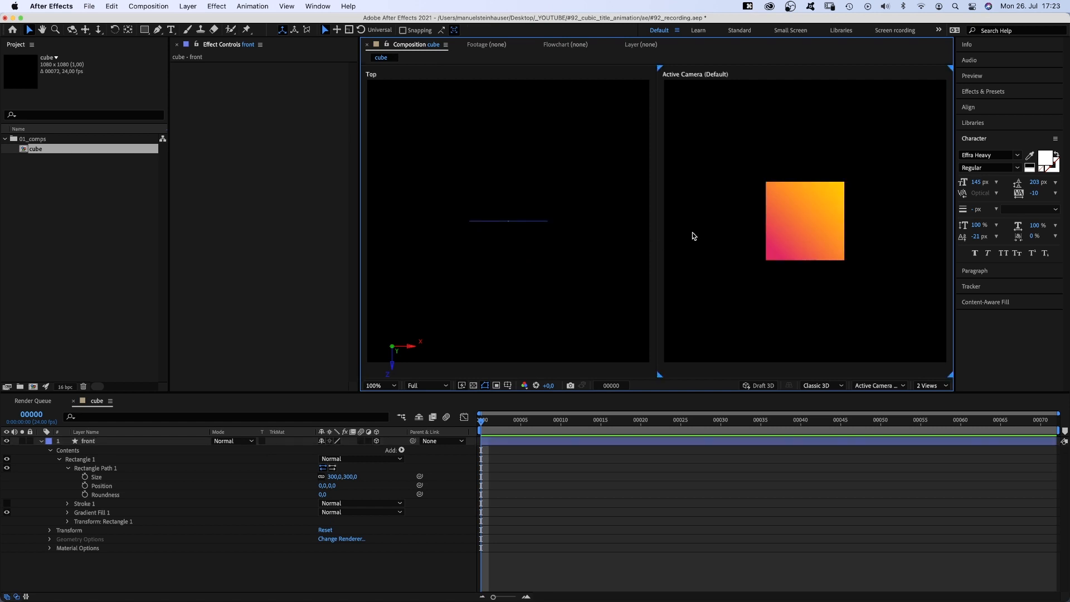
click(97, 441)
key(a)
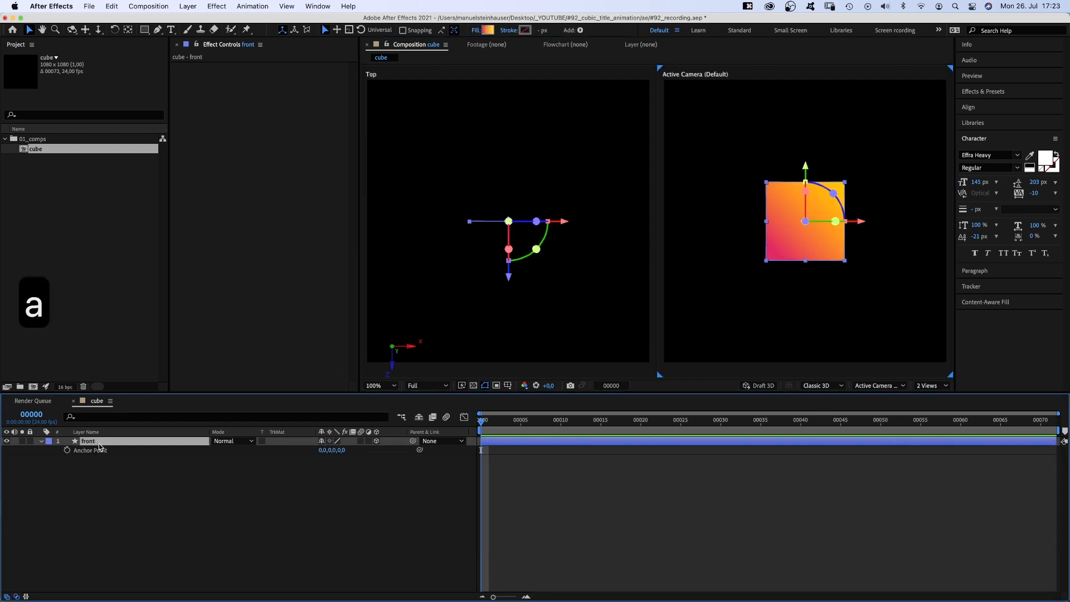
text(150)
key(Return)
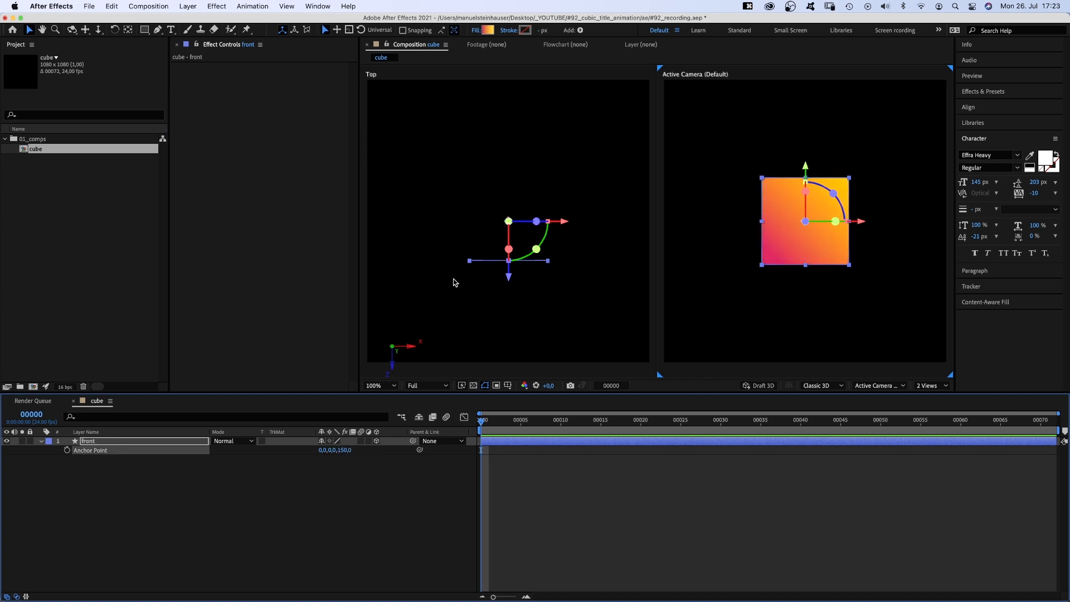
Step: Duplicate front as a layer named back with Y rotation −180°
key(super+d)
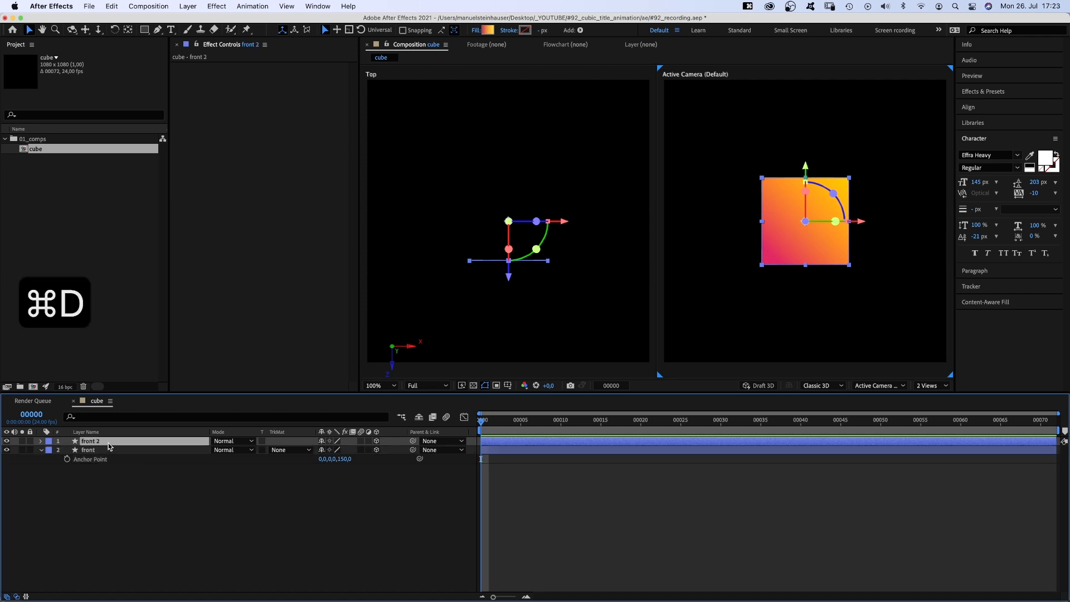
key(Return)
text(back)
key(Return)
key(r)
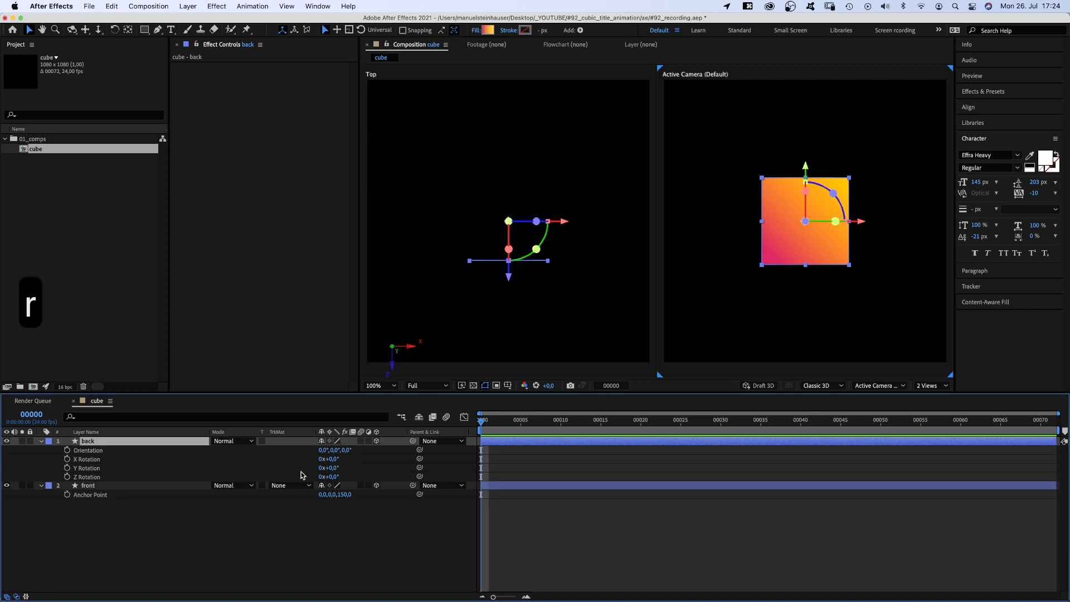
drag(332, 468, 260, 485)
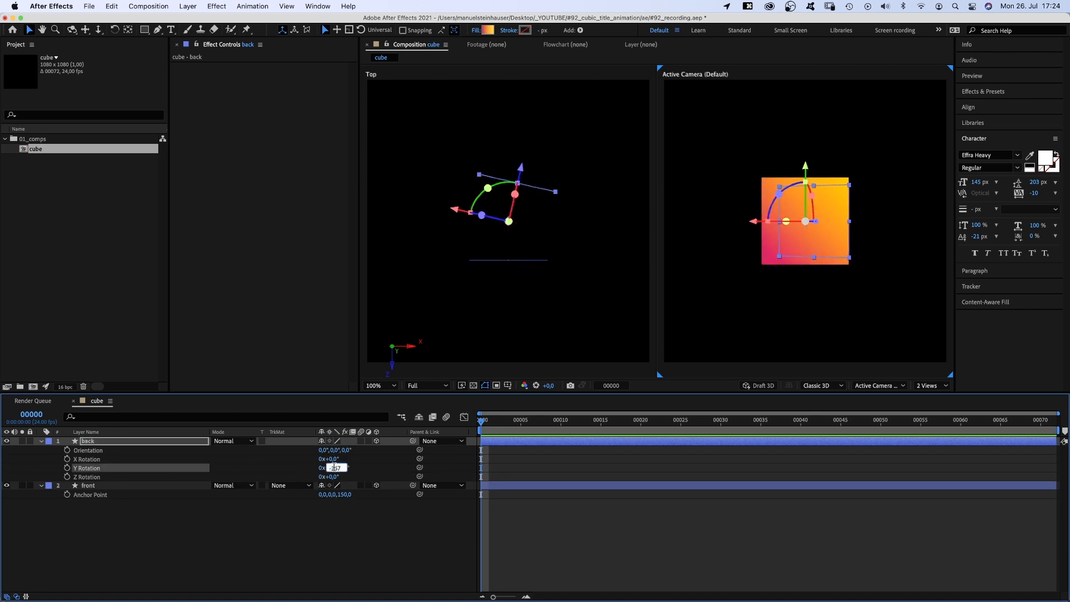
text(-180)
key(Return)
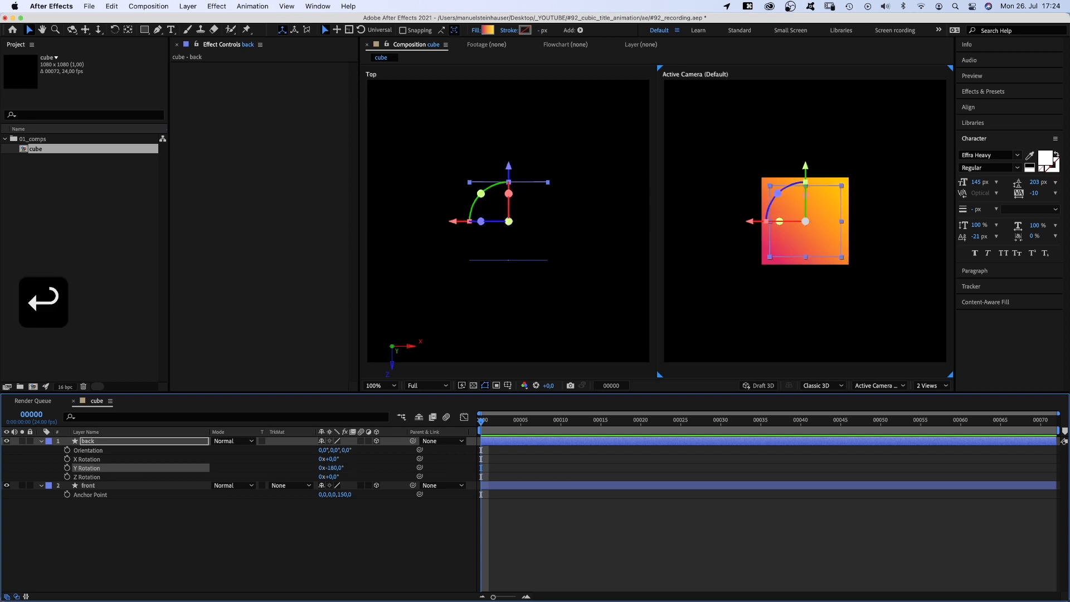
Step: Give the back face a solid dark purple fill
click(477, 32)
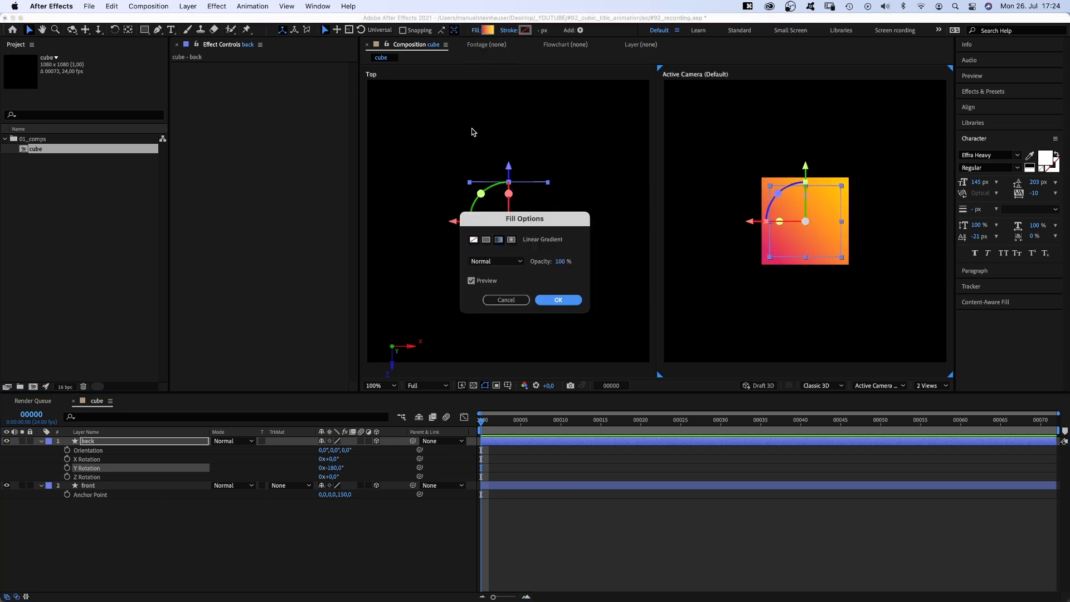
click(558, 299)
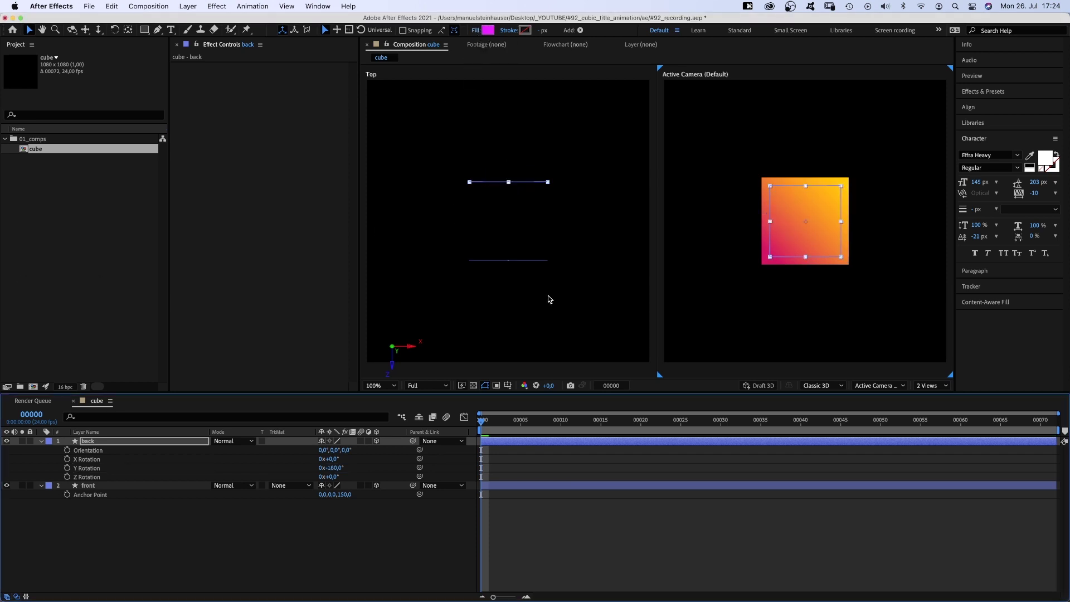
click(489, 31)
click(372, 360)
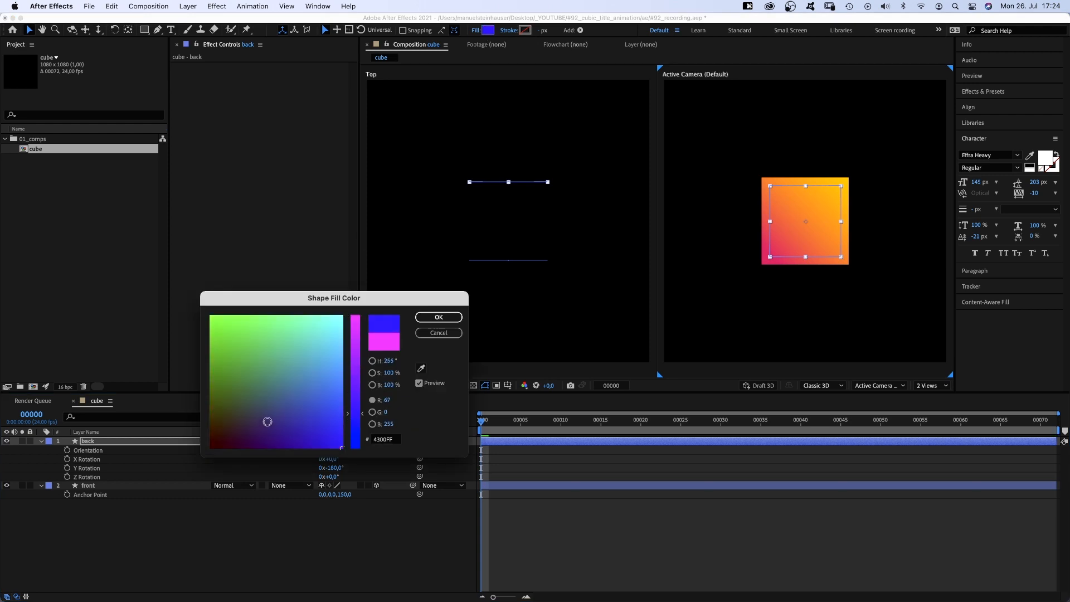
drag(277, 418, 259, 439)
click(438, 318)
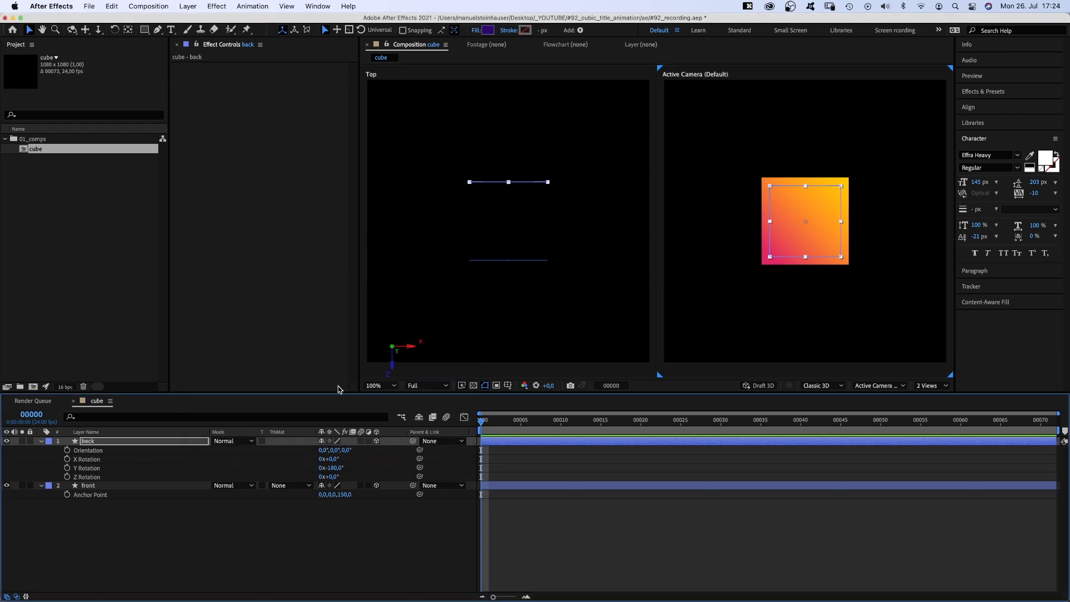
click(87, 442)
Step: Duplicate back as a layer named left with Y rotation 90°
key(super+d)
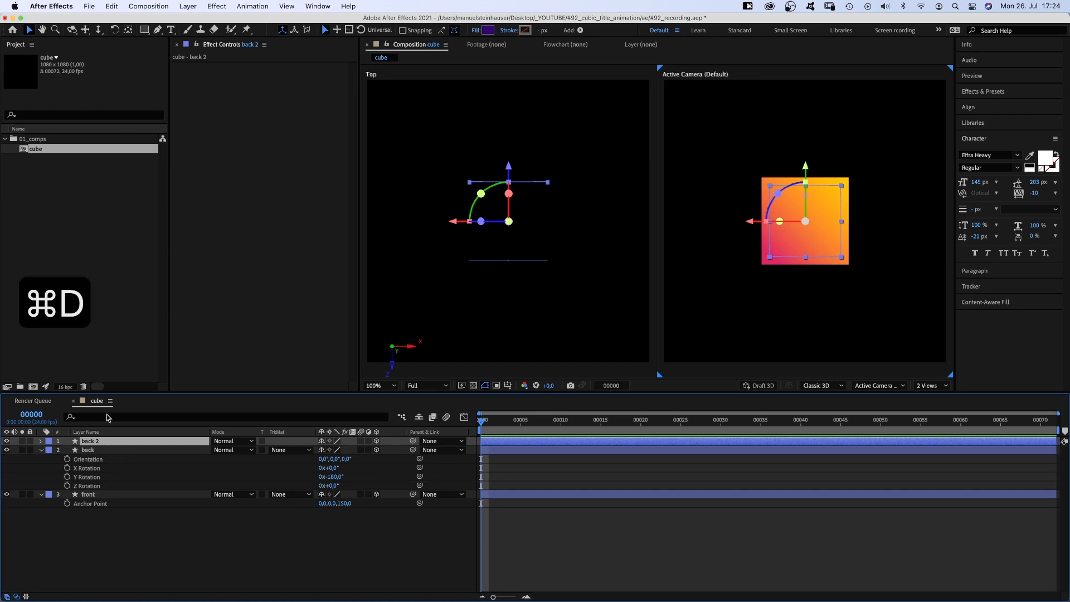
key(Return)
text(left)
key(Return)
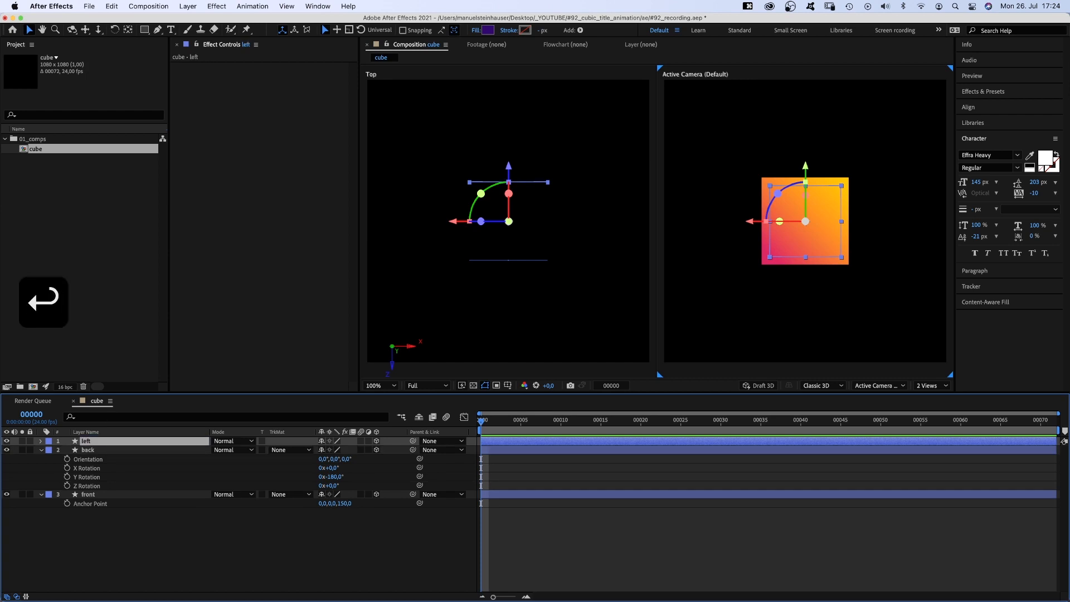
key(r)
click(330, 467)
text(90)
key(Return)
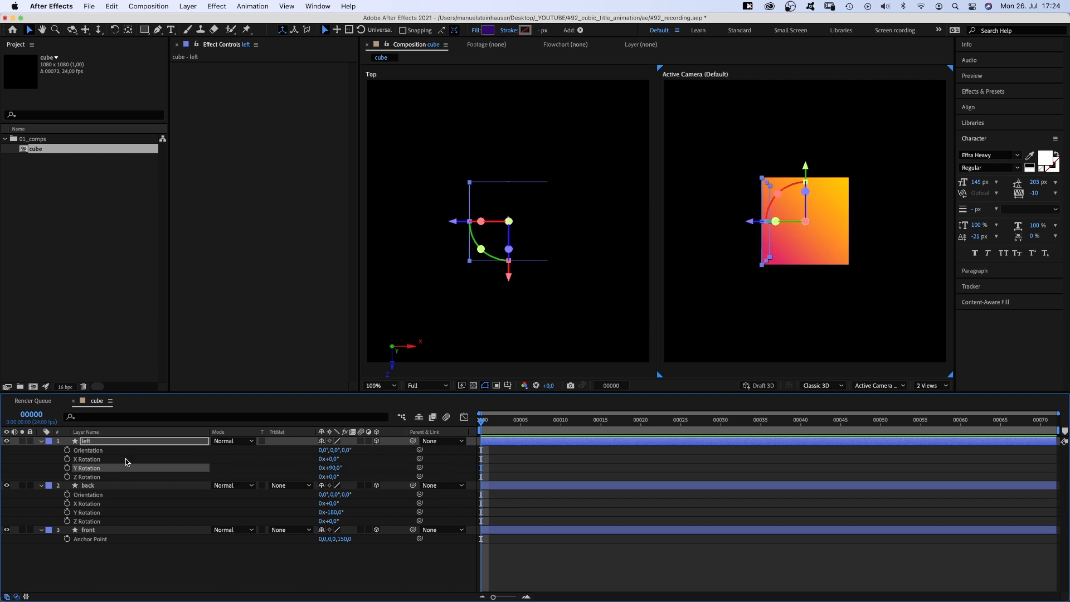
click(89, 442)
Step: Duplicate left as a layer named right with Y rotation −90°
key(super+d)
key(Return)
text(right)
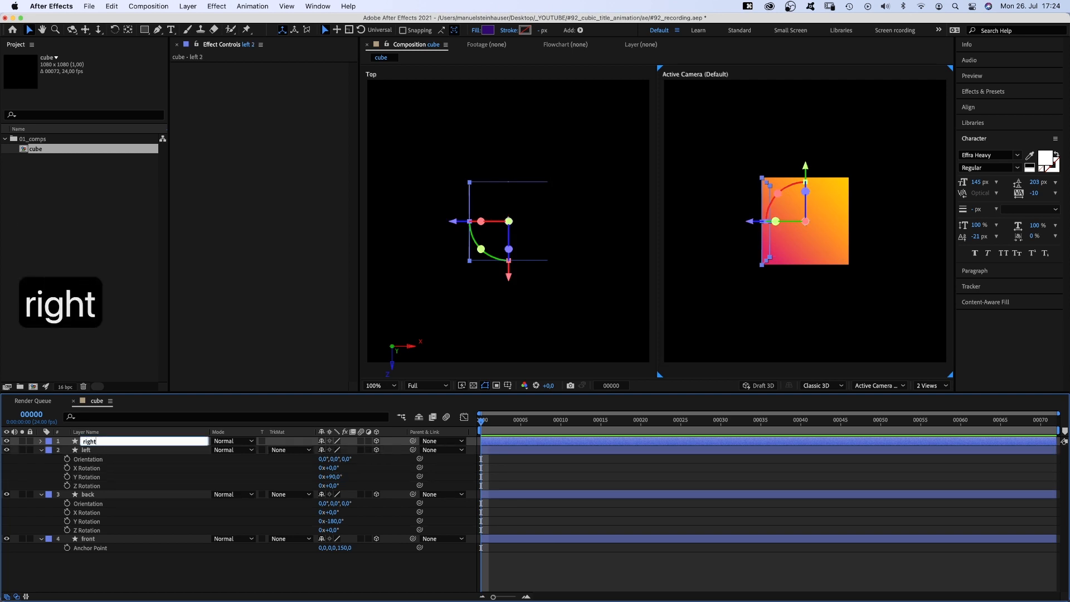
key(Return)
key(r)
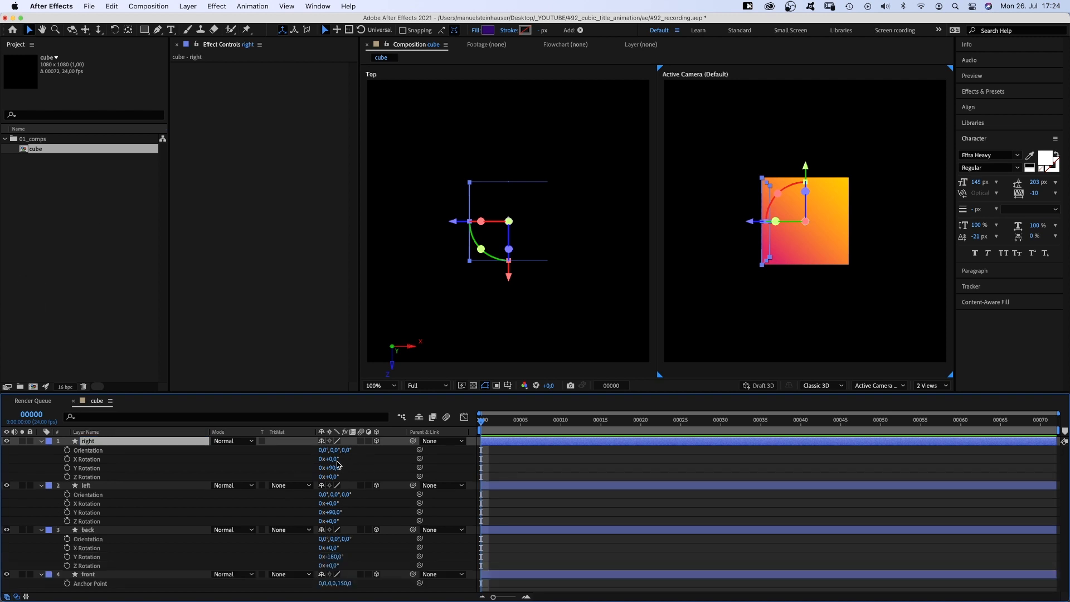
click(333, 468)
text(-90)
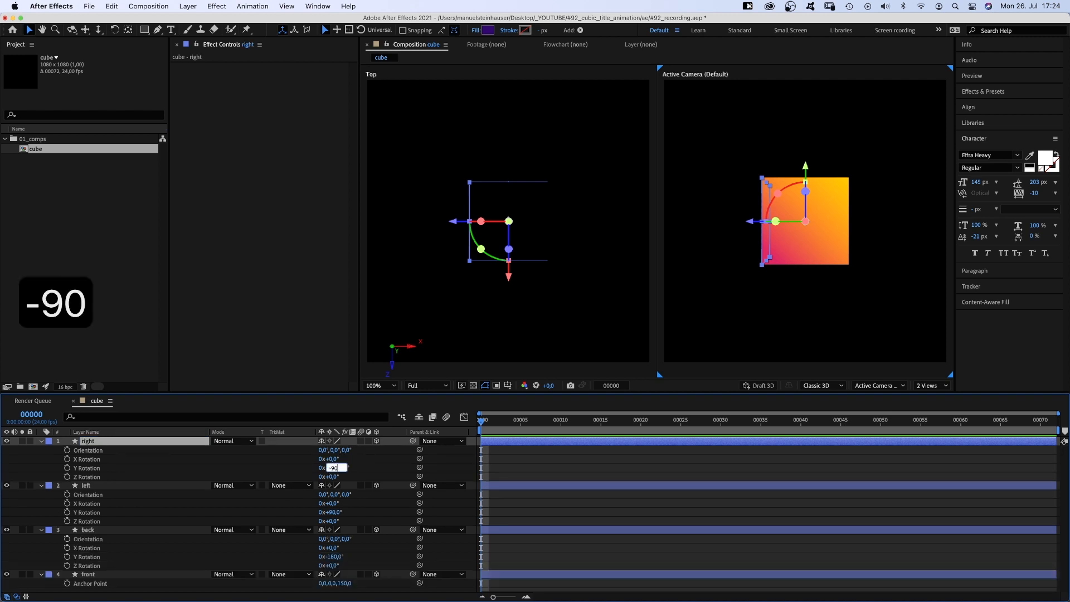
key(Return)
Step: Duplicate right as a layer named bottom with X rotation 90°
key(super+d)
key(Return)
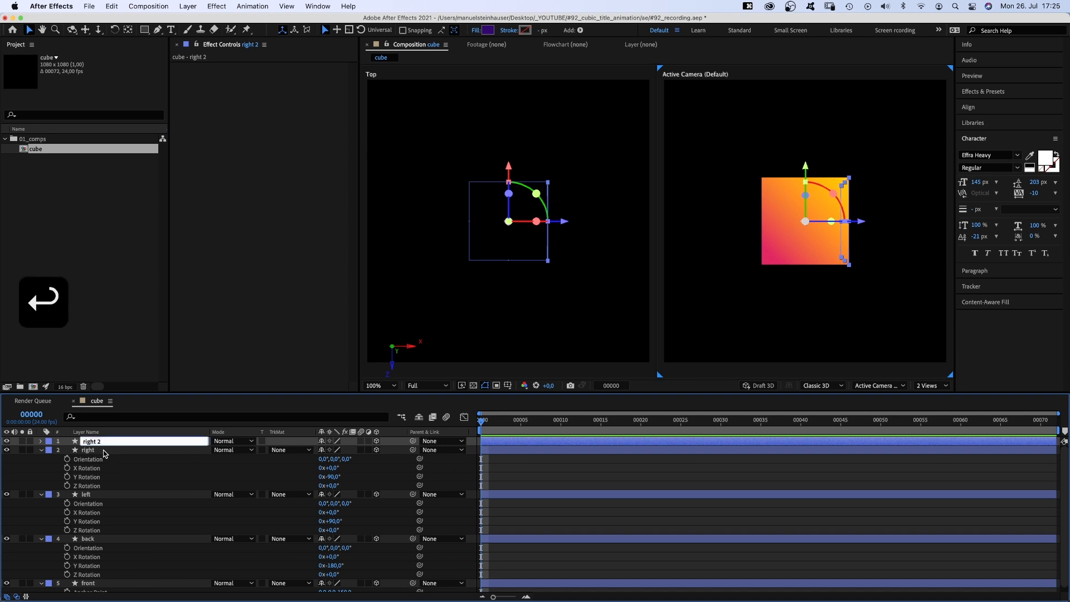
text(bottom)
key(Return)
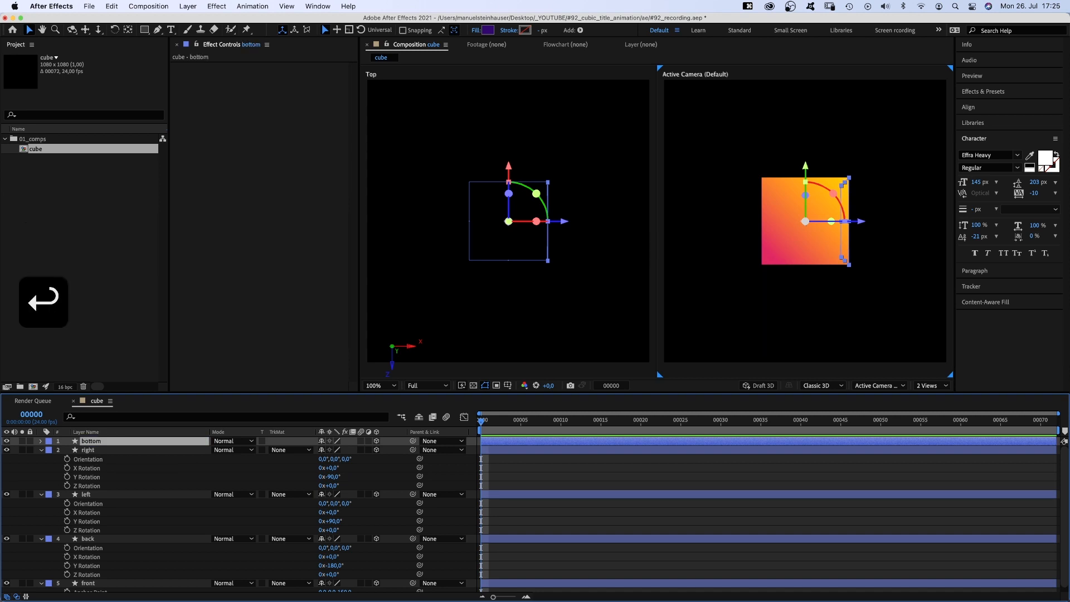
key(r)
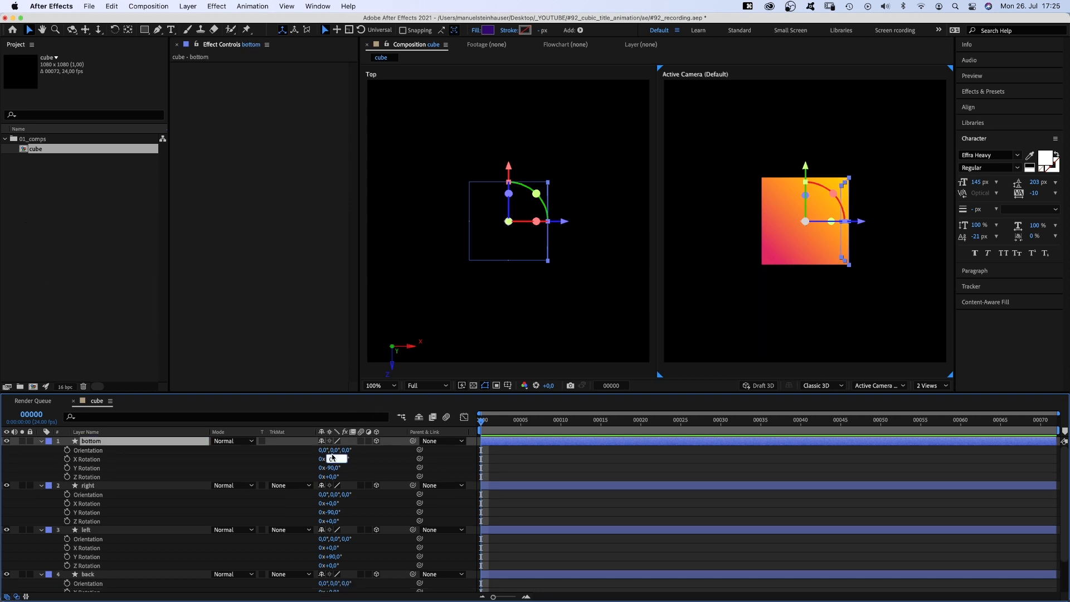
text(90)
key(Return)
Step: Duplicate bottom as a layer named top with X rotation 270°
key(super+d)
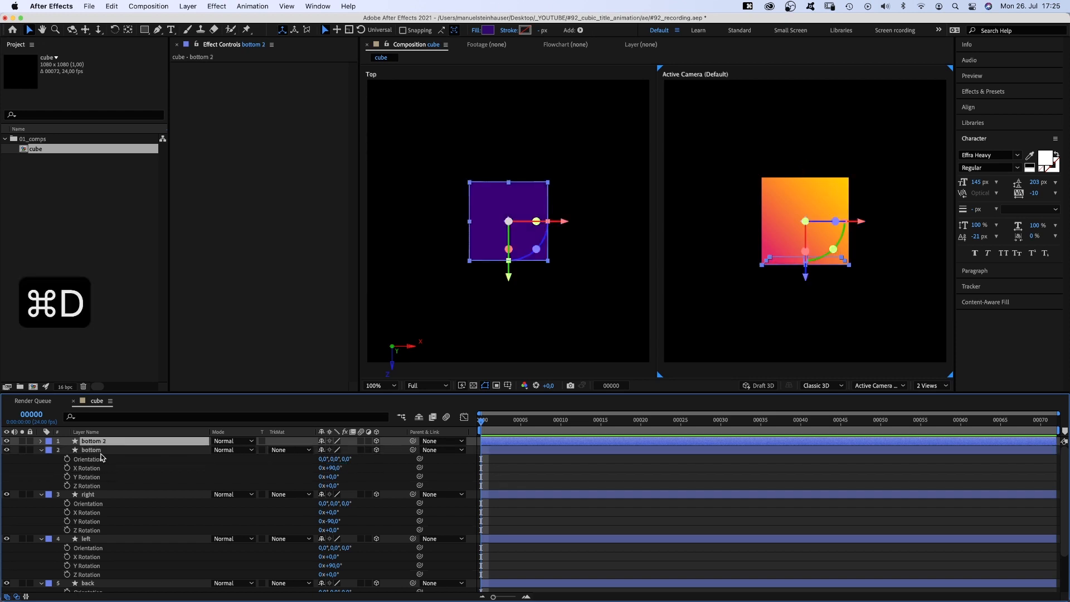
key(Return)
text(top)
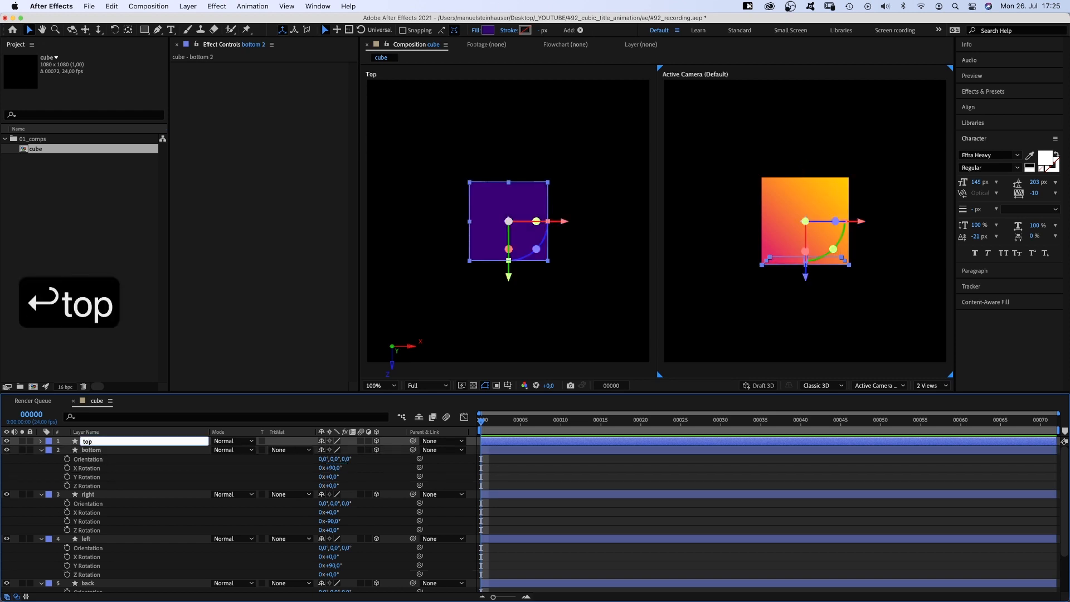
key(Return)
key(r)
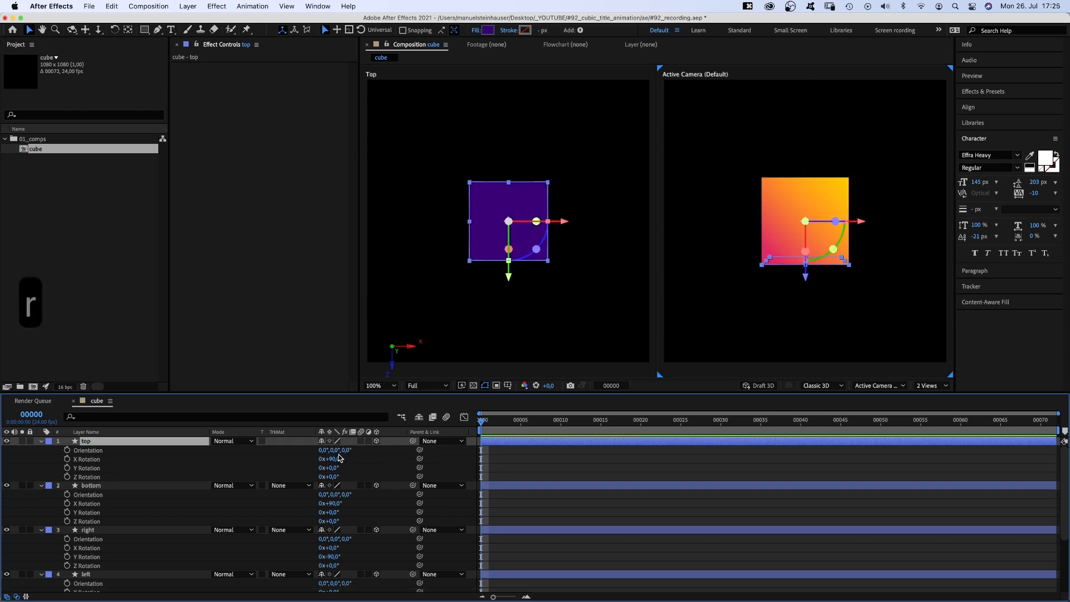
text(270)
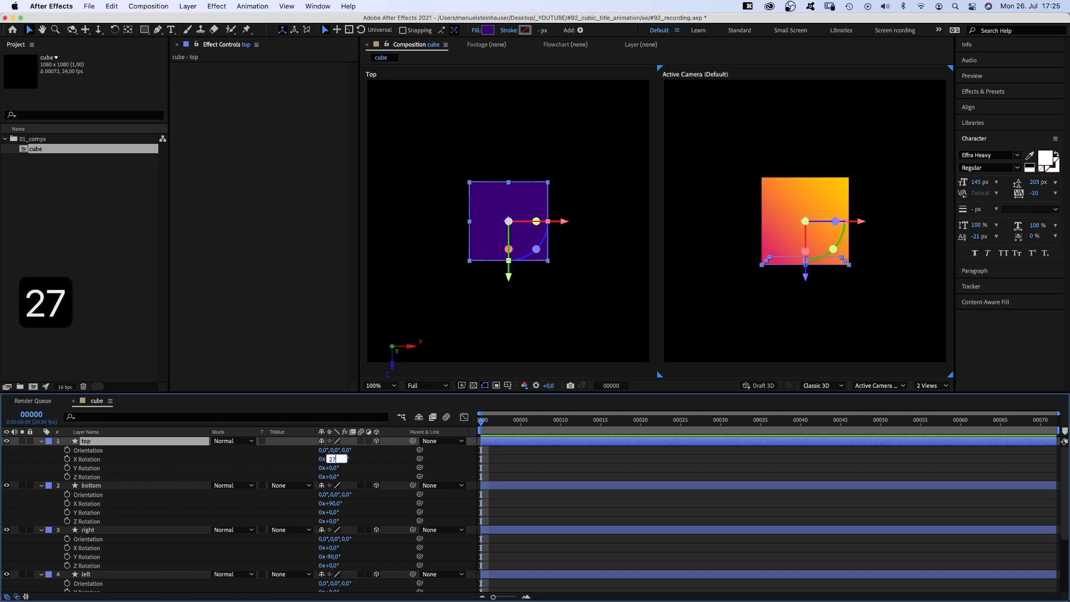
key(Return)
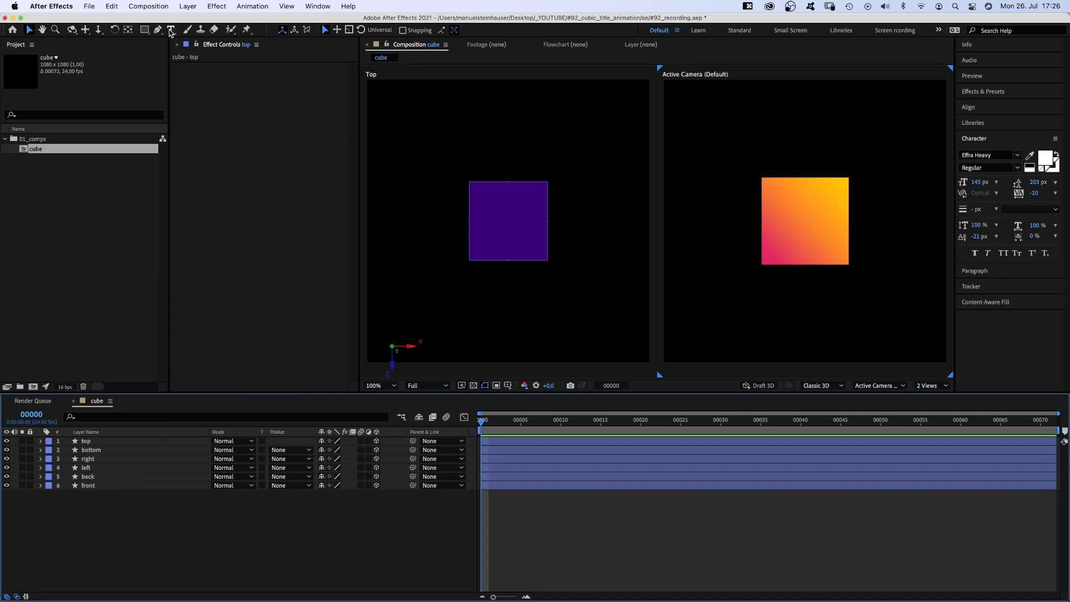
Step: Add a white letter C at 360 px and centre it on the gradient square
click(172, 31)
click(785, 227)
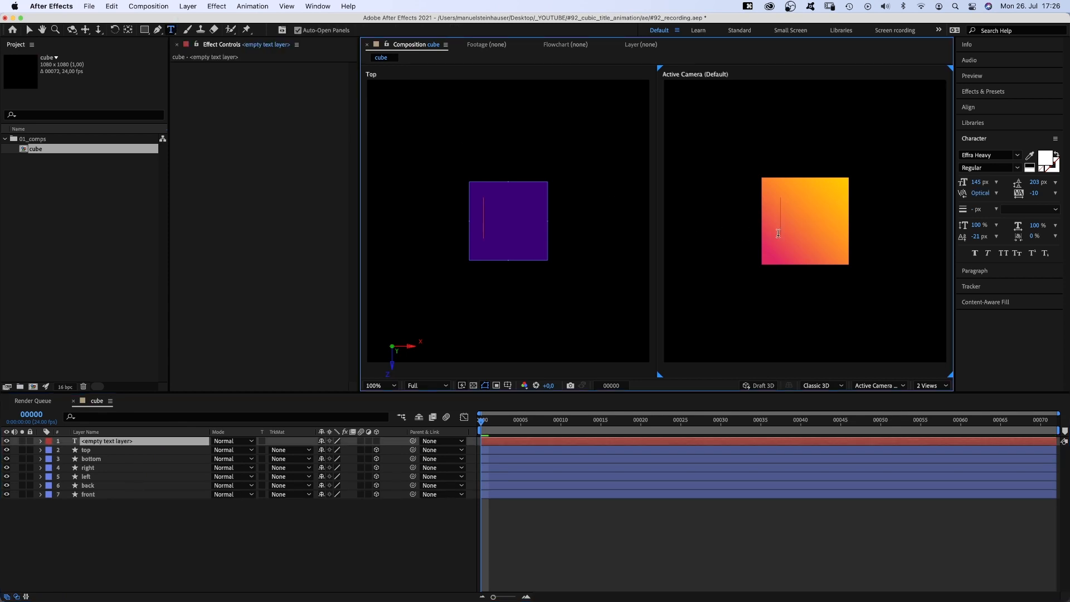
text(C)
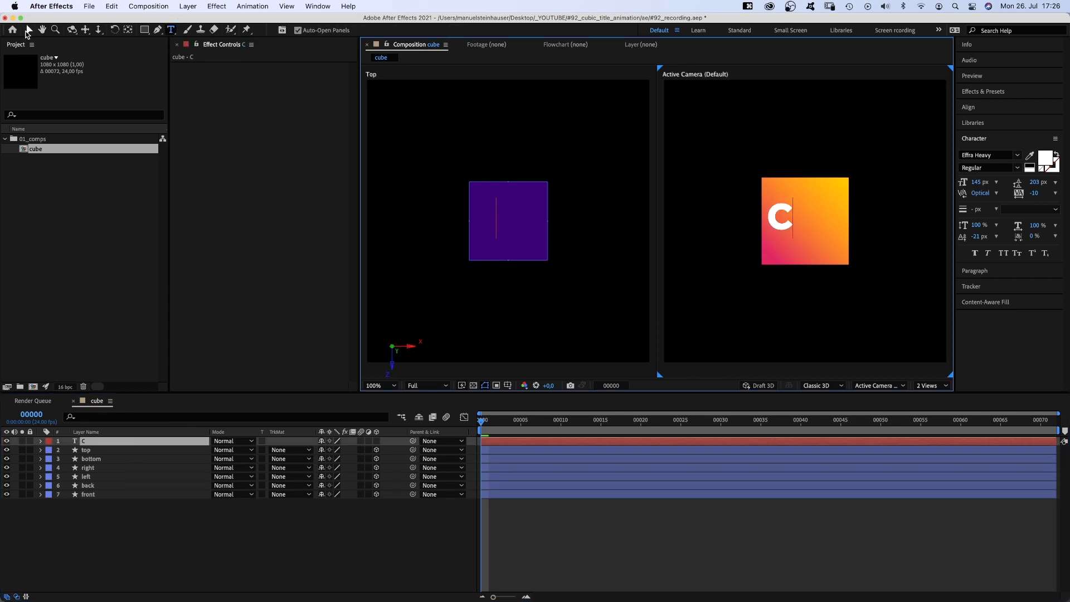
click(28, 31)
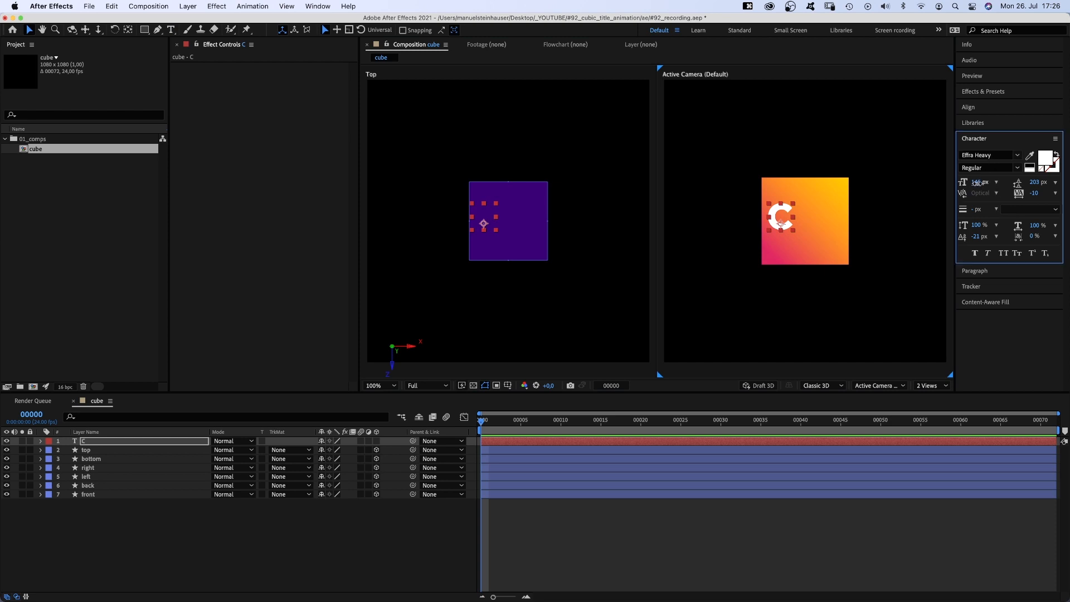
drag(979, 183, 1004, 183)
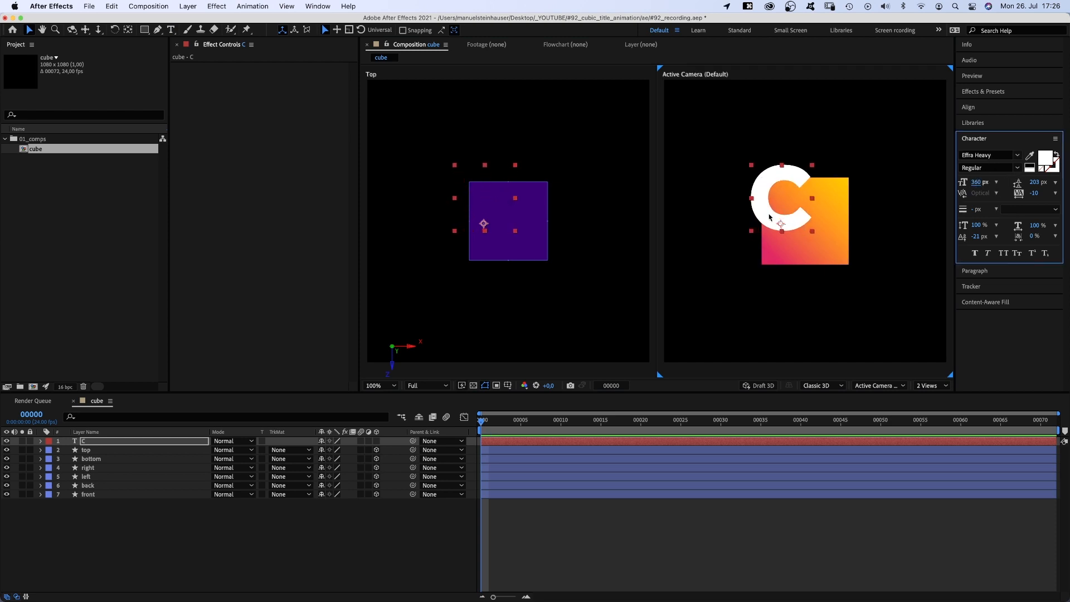
drag(769, 217, 802, 238)
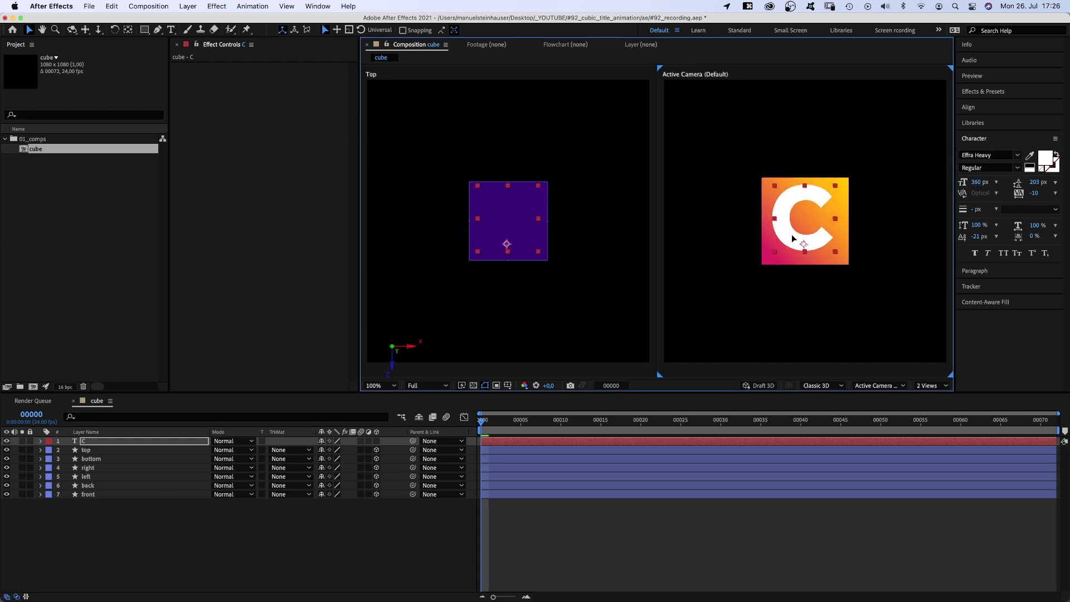
Step: Make the C layer 3D and push its Z position to −151
click(376, 441)
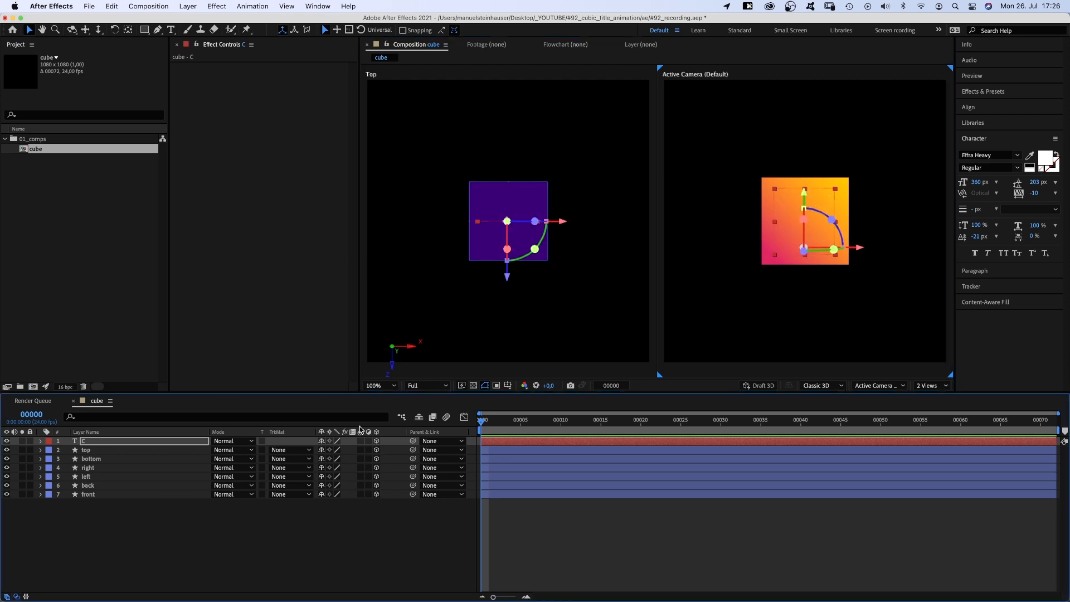
key(p)
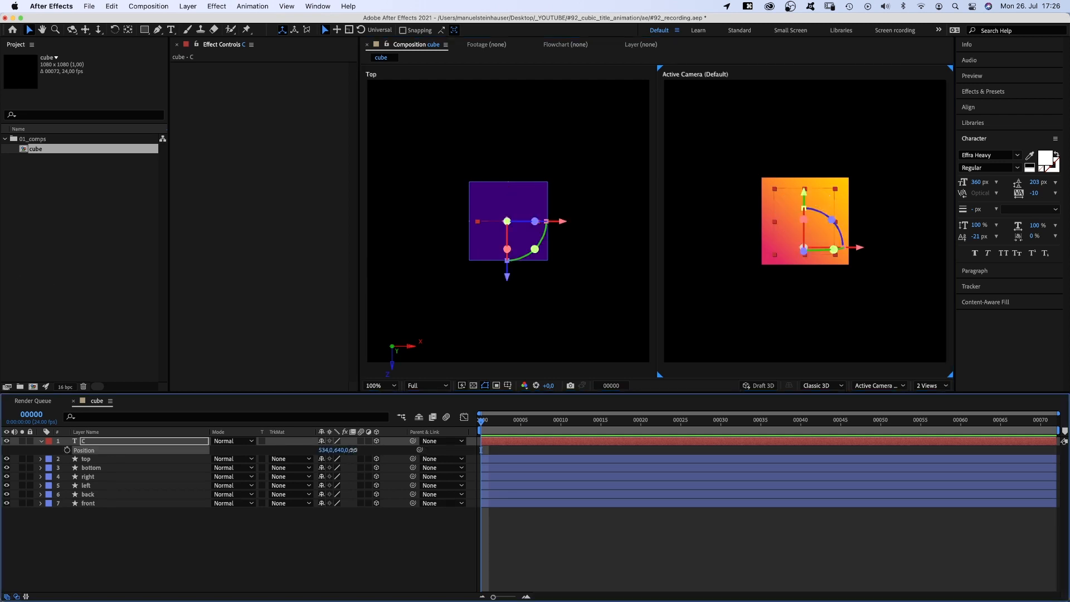
text(-151)
key(Return)
click(144, 556)
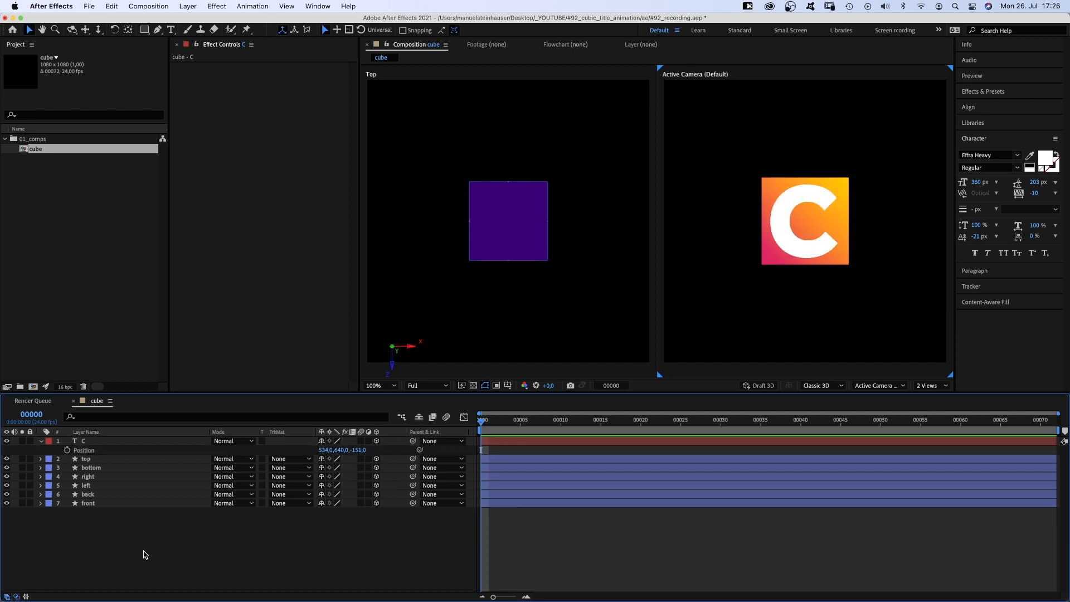
Step: Add an adjustment layer named rotation and parent C and all six faces to it
key(alt+super+y)
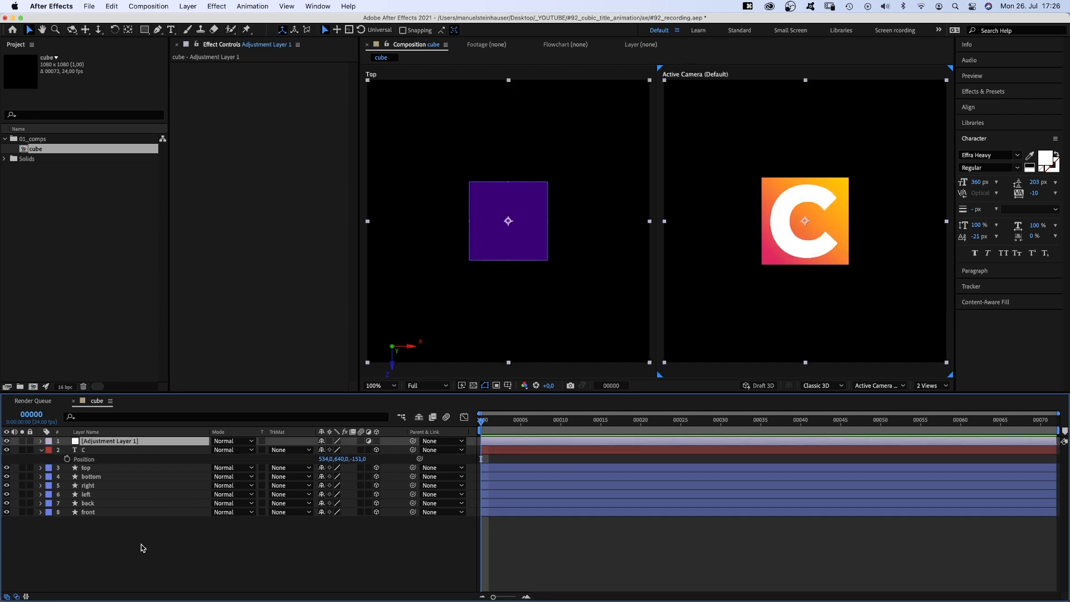
key(Return)
text(rotation)
key(Return)
shift+click(83, 450)
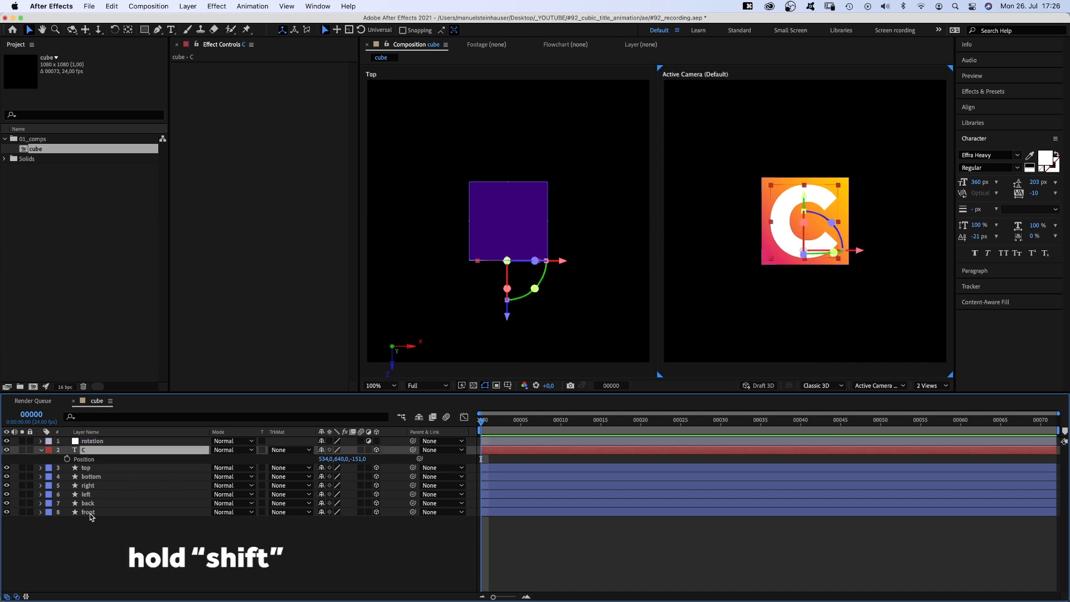
shift+click(91, 512)
drag(413, 467, 94, 444)
Step: Make the rotation layer 3D and scrub its orientation to tilt the cube into perspective
click(93, 441)
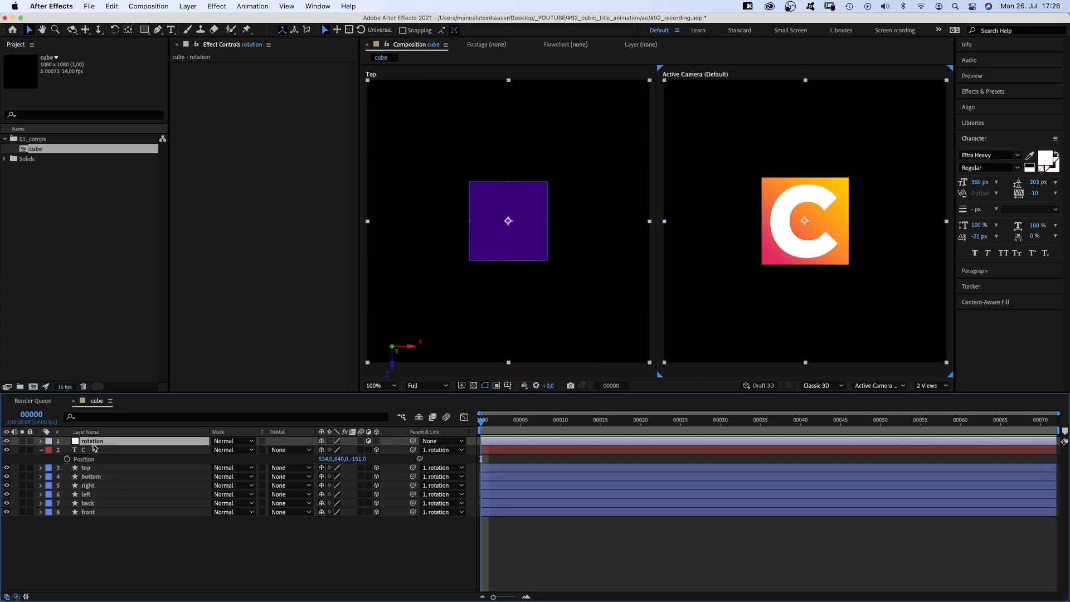
key(r)
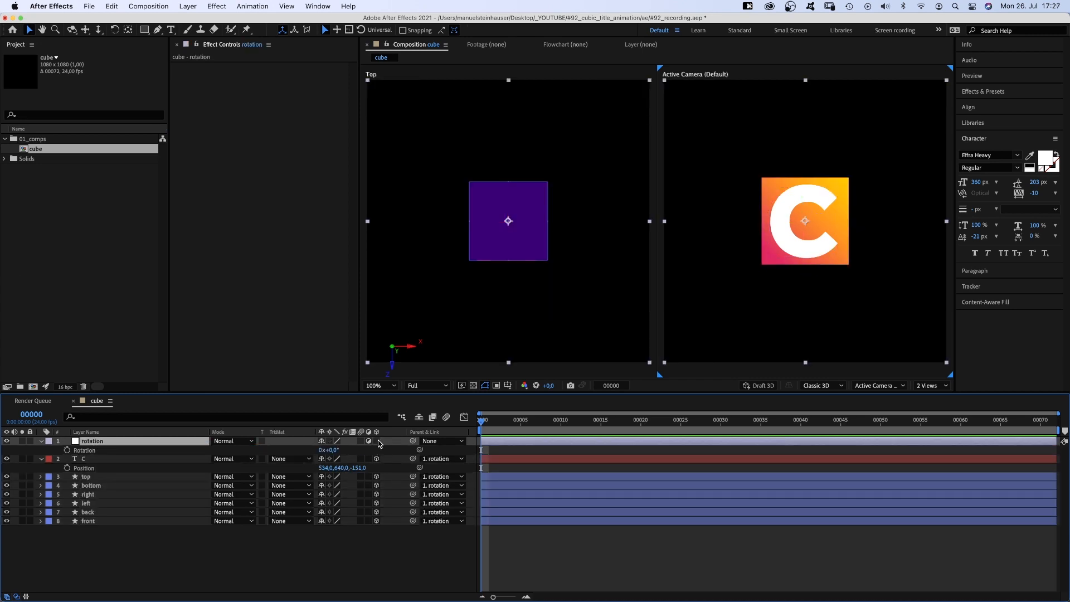
click(377, 442)
mouse_move(332, 450)
mouse_down()
mouse_move(343, 451)
mouse_move(291, 441)
mouse_up()
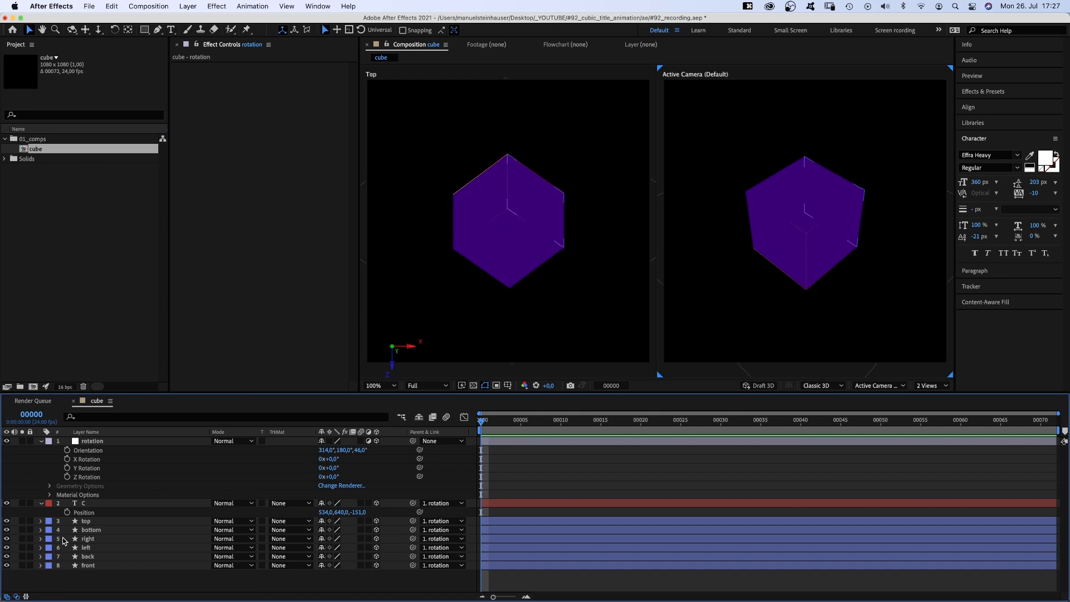
Step: Set the top face's rectangle size to 301 pixels
click(41, 441)
click(88, 459)
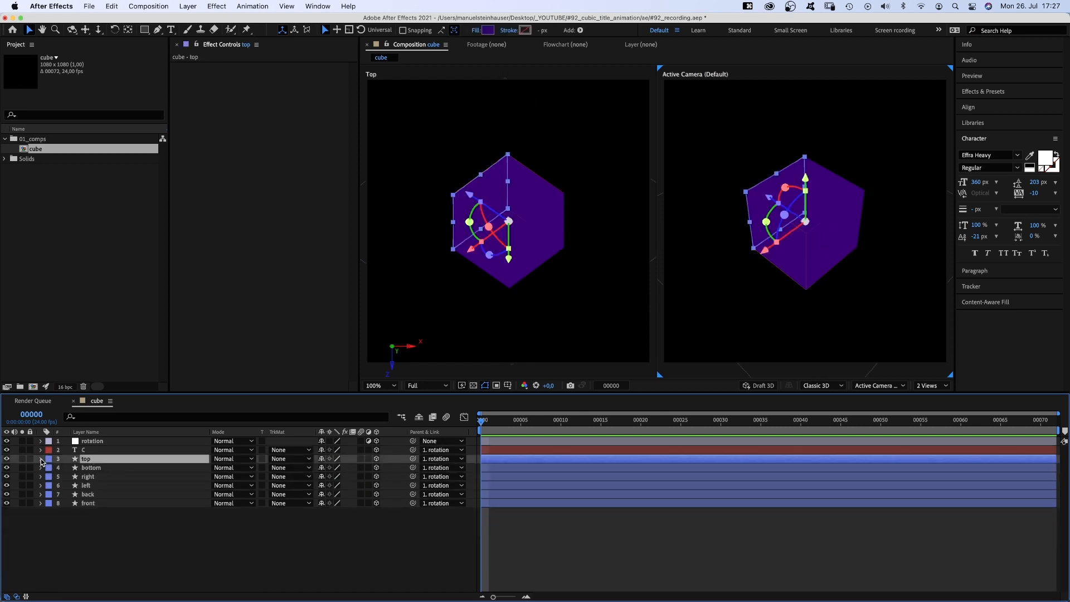
click(41, 460)
click(51, 478)
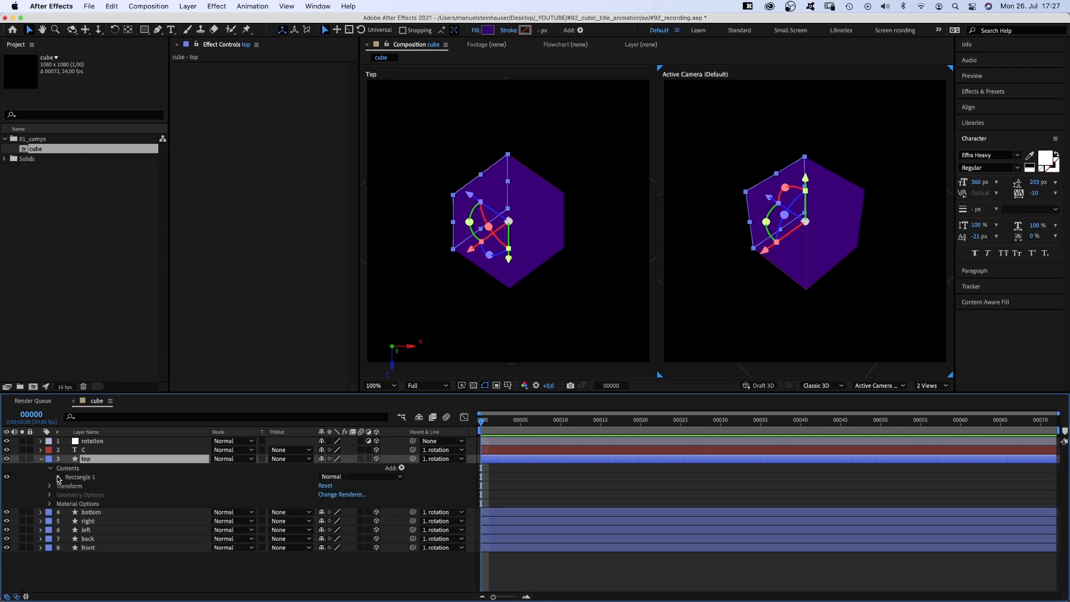
click(59, 478)
click(67, 486)
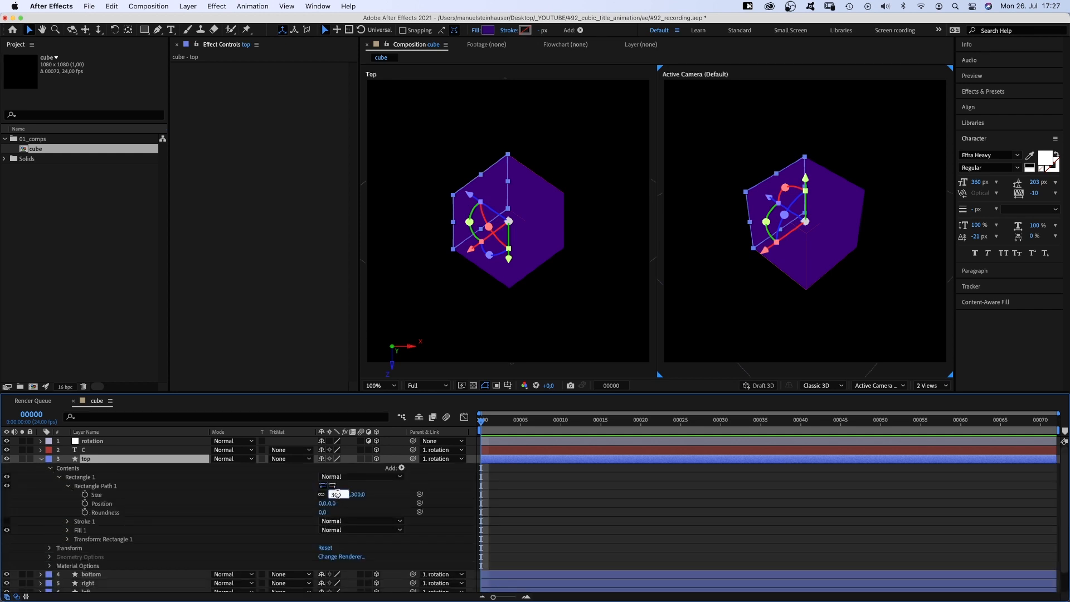
text(301)
key(Return)
Step: Set the bottom face's rectangle size to 301 and reveal the left face's rectangle contents
click(41, 459)
click(335, 502)
text(301)
key(Return)
click(41, 468)
click(50, 495)
click(59, 503)
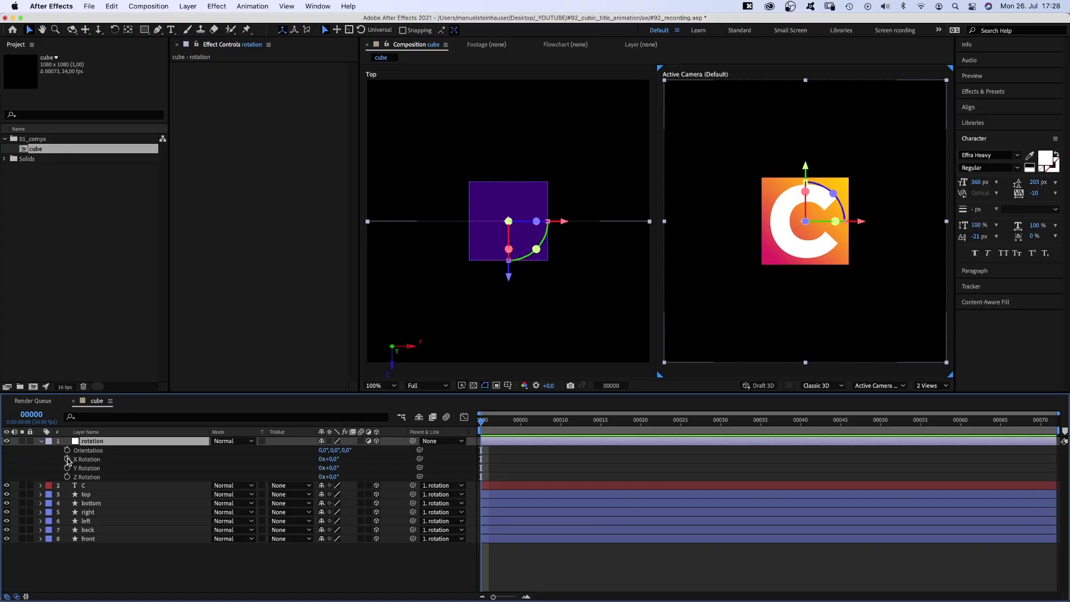
Step: Keyframe X Rotation at −180° on frame 0, −190° on frame 4 and 40° on frame 15
click(68, 460)
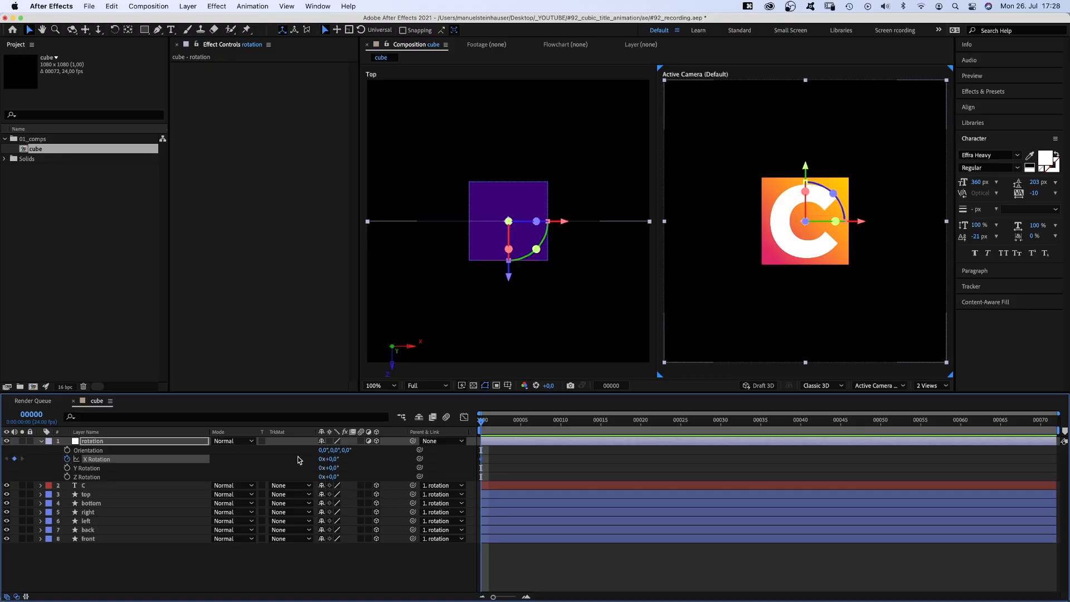
mouse_move(330, 460)
mouse_down()
mouse_move(261, 478)
mouse_move(288, 473)
mouse_up()
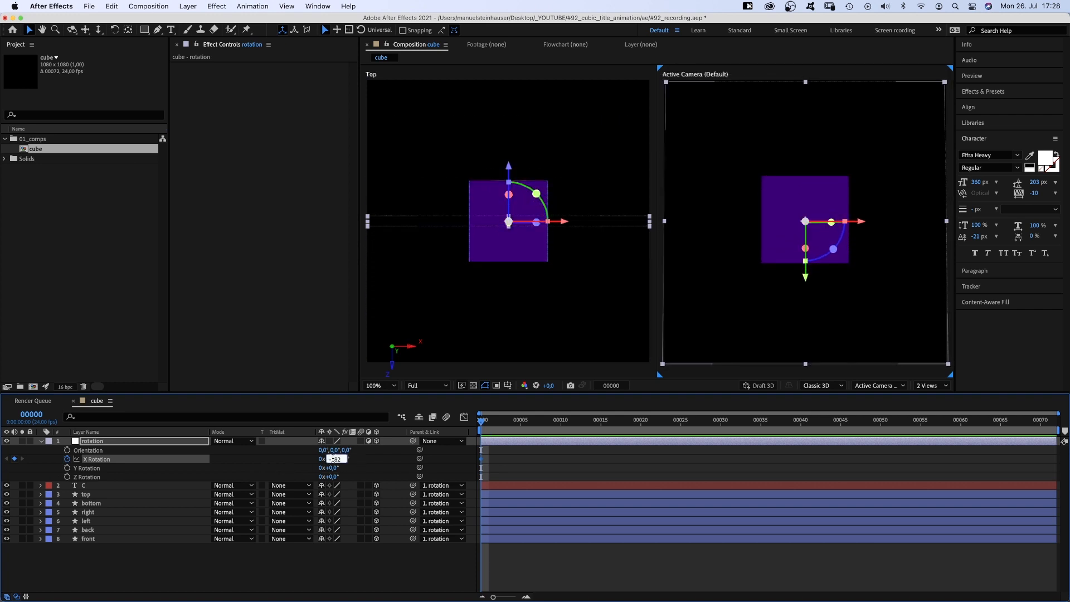
text(-180)
key(Return)
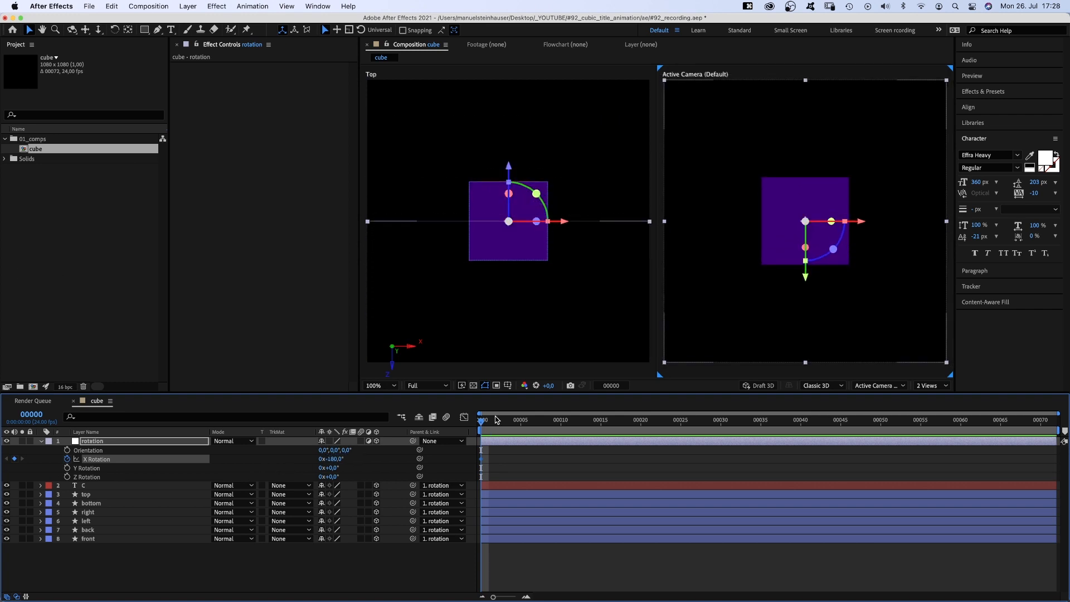
drag(484, 421, 515, 420)
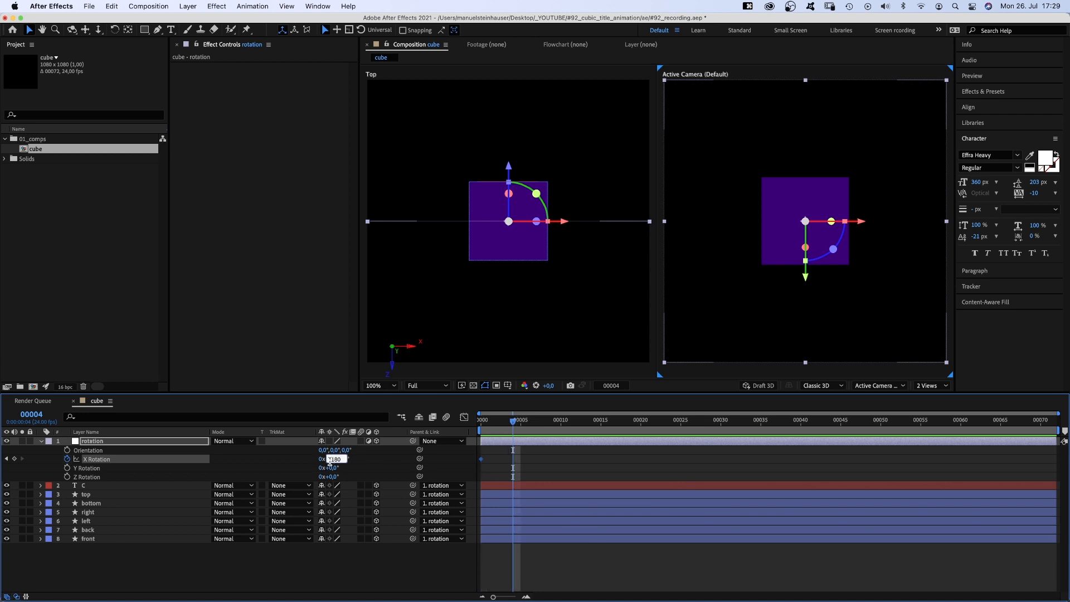
text(-190)
key(Return)
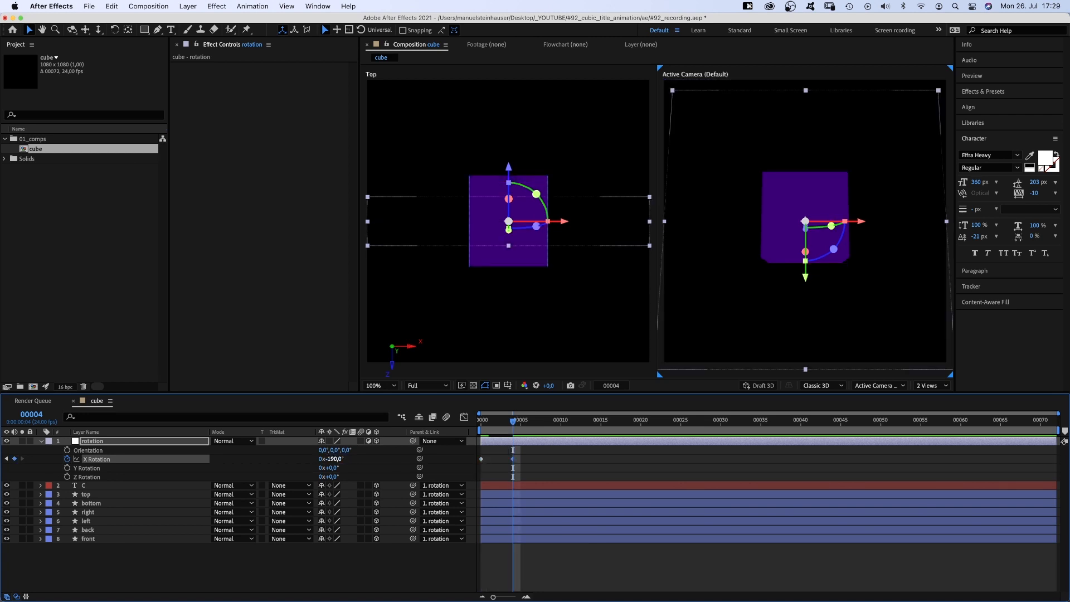
drag(516, 423, 599, 422)
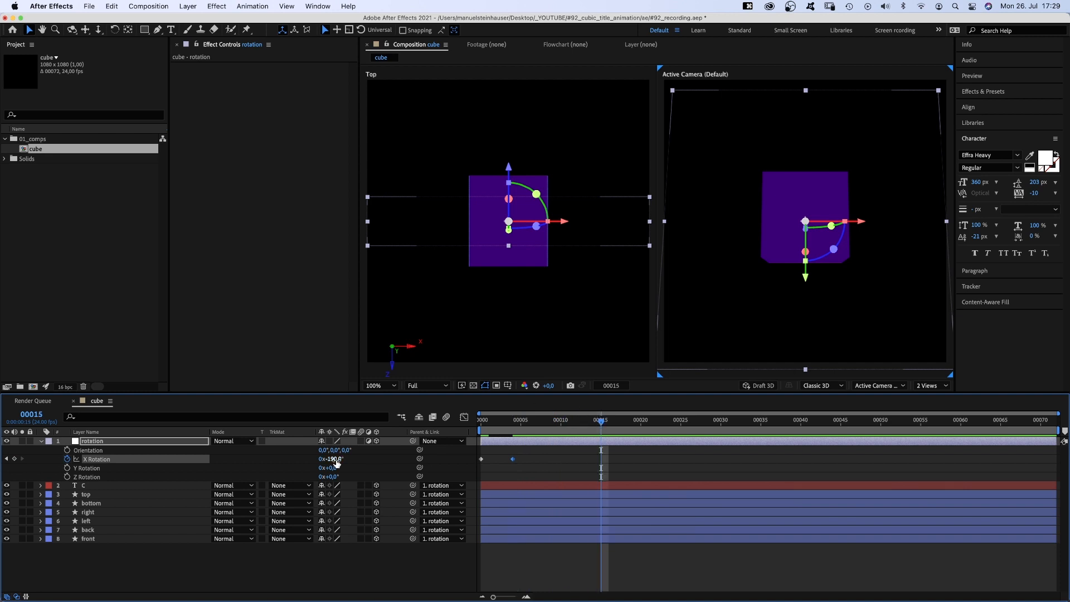
mouse_move(331, 459)
mouse_down()
mouse_move(413, 443)
mouse_move(331, 462)
mouse_up()
text(40)
key(Return)
Step: Key −15° at frame 20, 10° at frame 24 and 0° at frame 31, then preview
drag(601, 423, 640, 421)
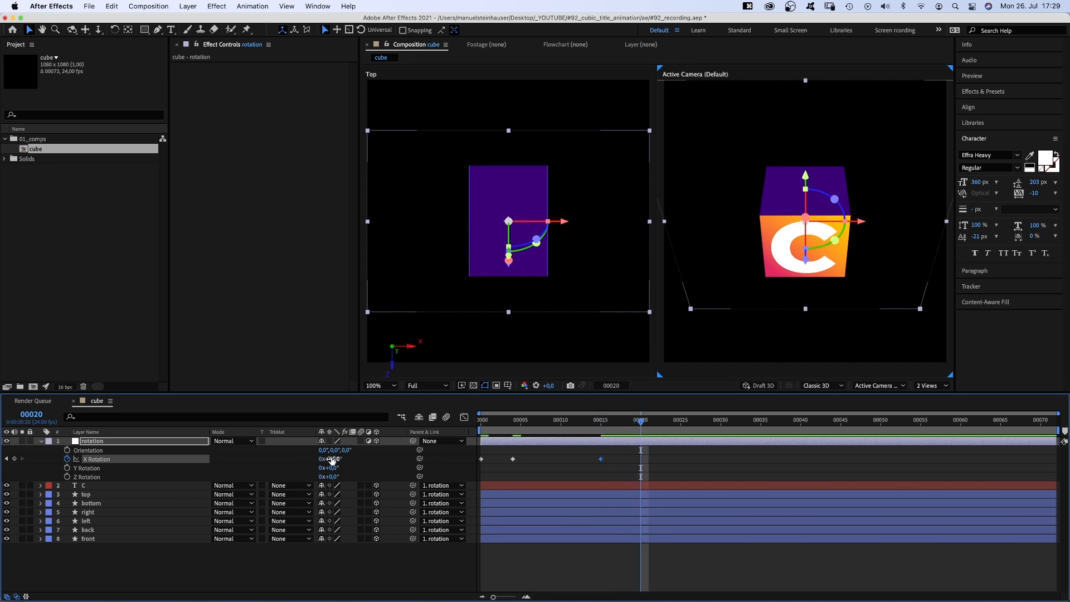
drag(332, 461, 318, 461)
click(652, 423)
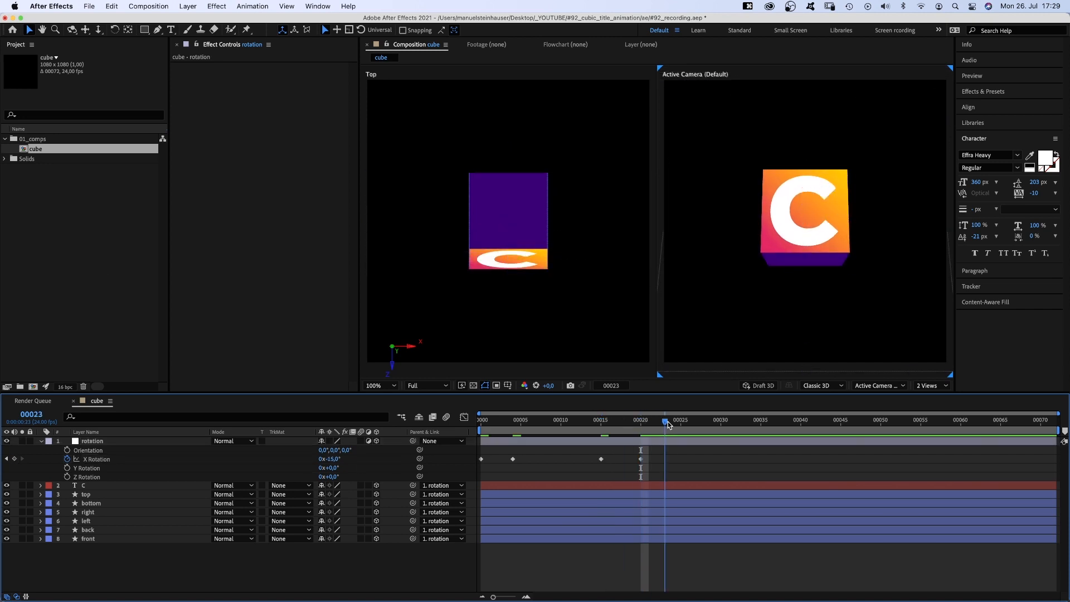
click(675, 422)
drag(330, 461, 339, 461)
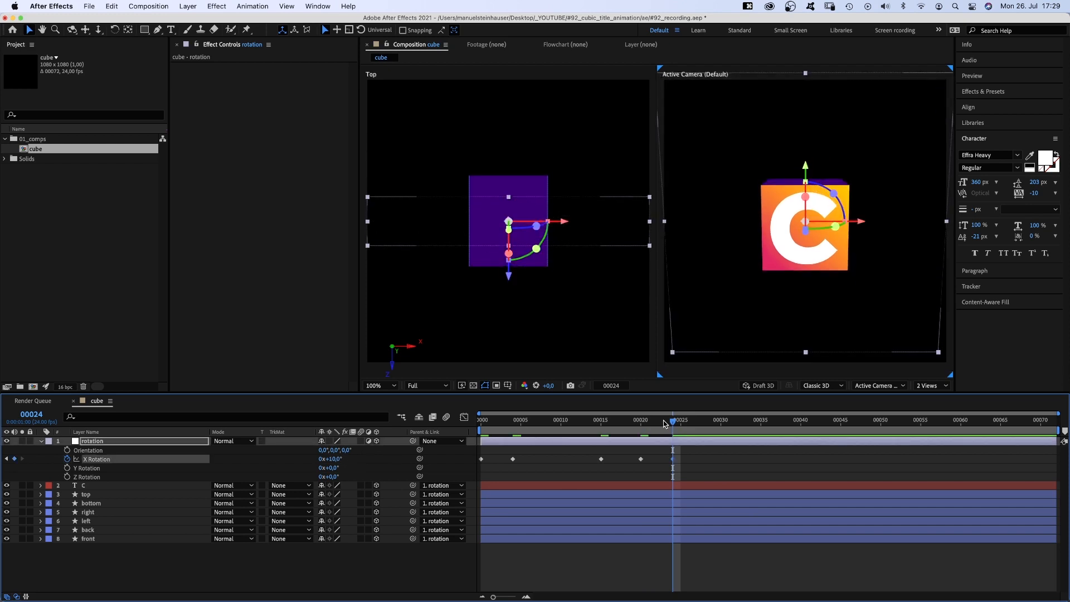
drag(678, 422, 716, 421)
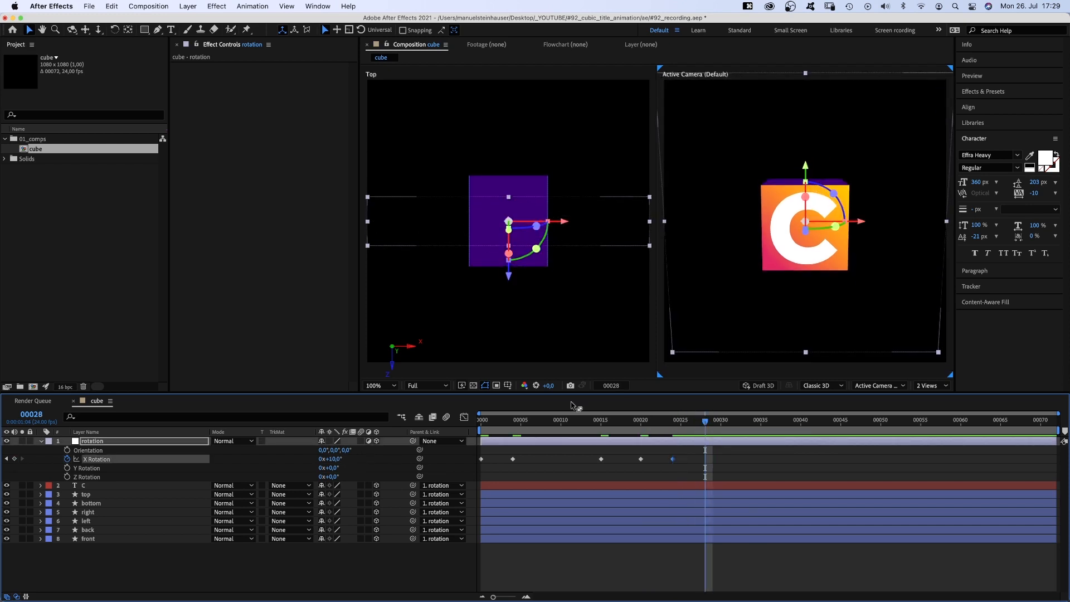
drag(330, 460, 322, 459)
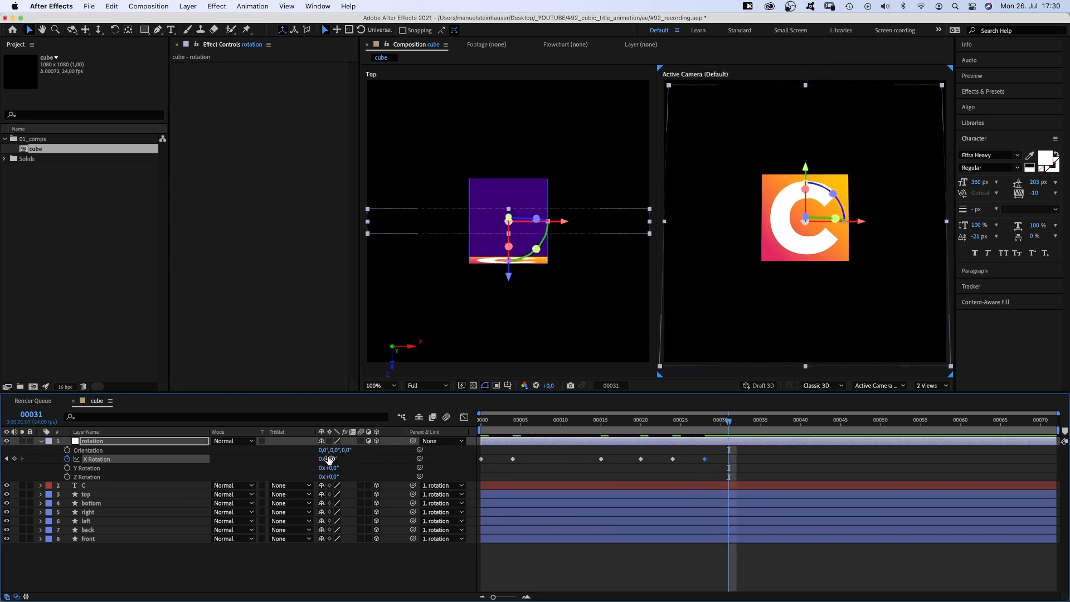
text(0)
key(Return)
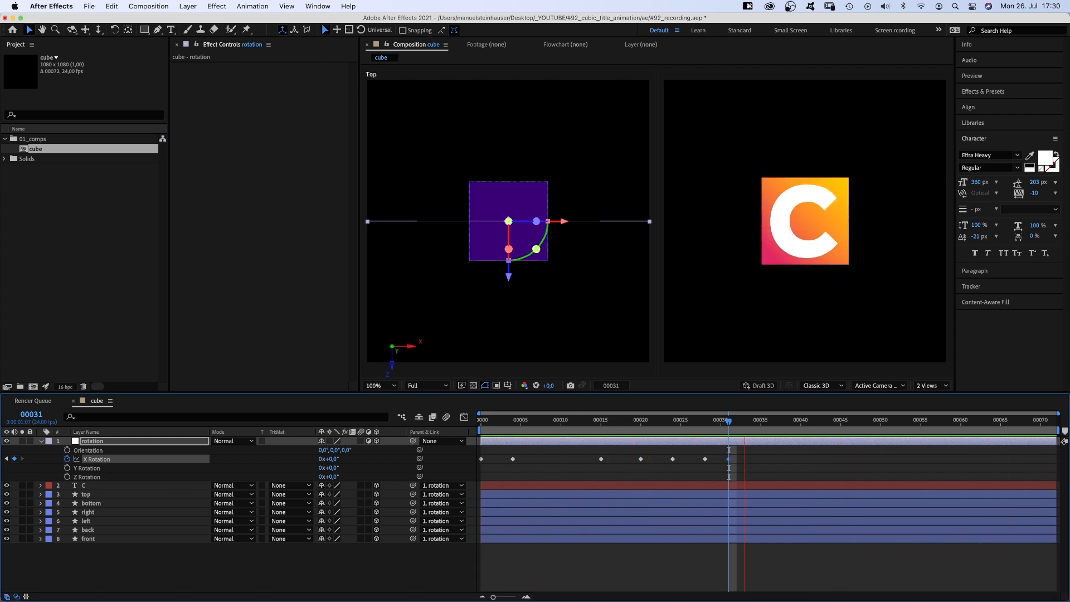
key(KP_0)
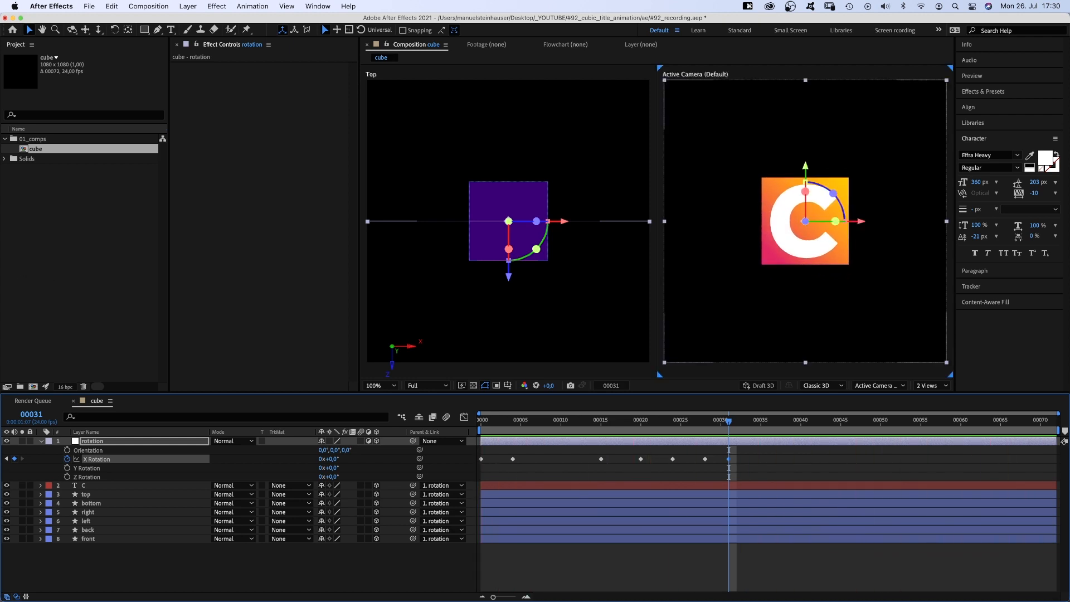
Step: Easy Ease all X Rotation keyframes in the speed graph and RAM preview the flip
drag(481, 456, 754, 476)
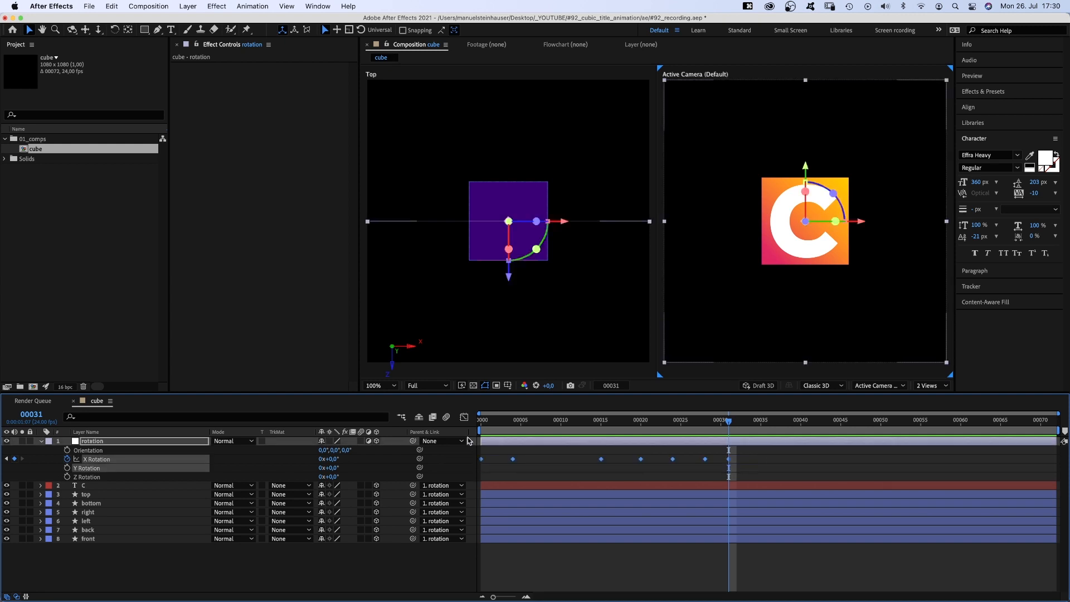
click(464, 418)
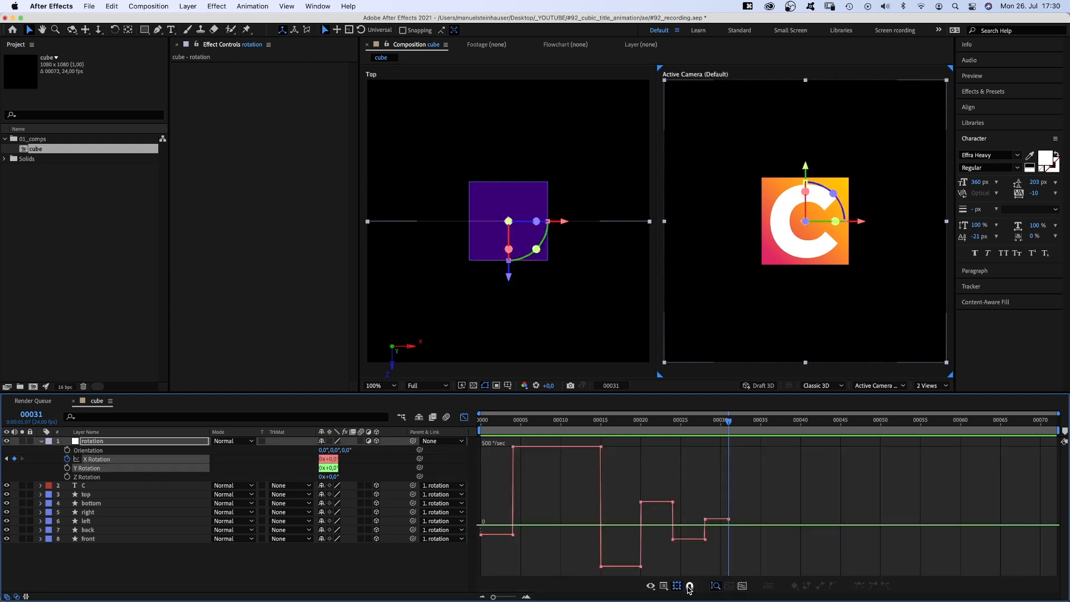
click(664, 586)
click(676, 501)
click(496, 534)
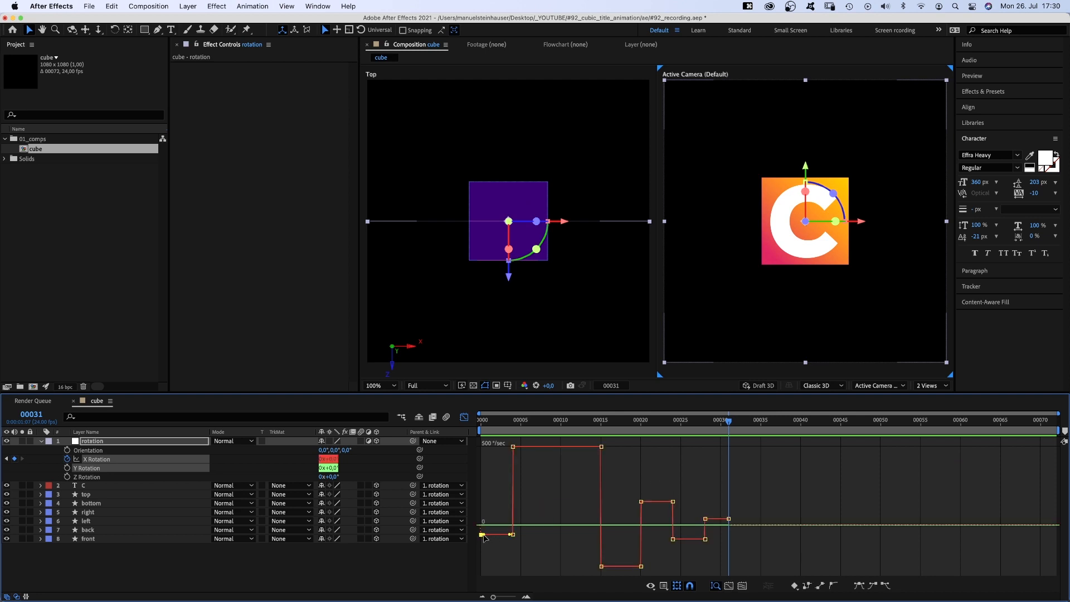
mouse_move(496, 535)
mouse_down()
mouse_move(486, 533)
mouse_move(548, 528)
mouse_move(629, 549)
mouse_move(706, 544)
mouse_move(602, 542)
mouse_up()
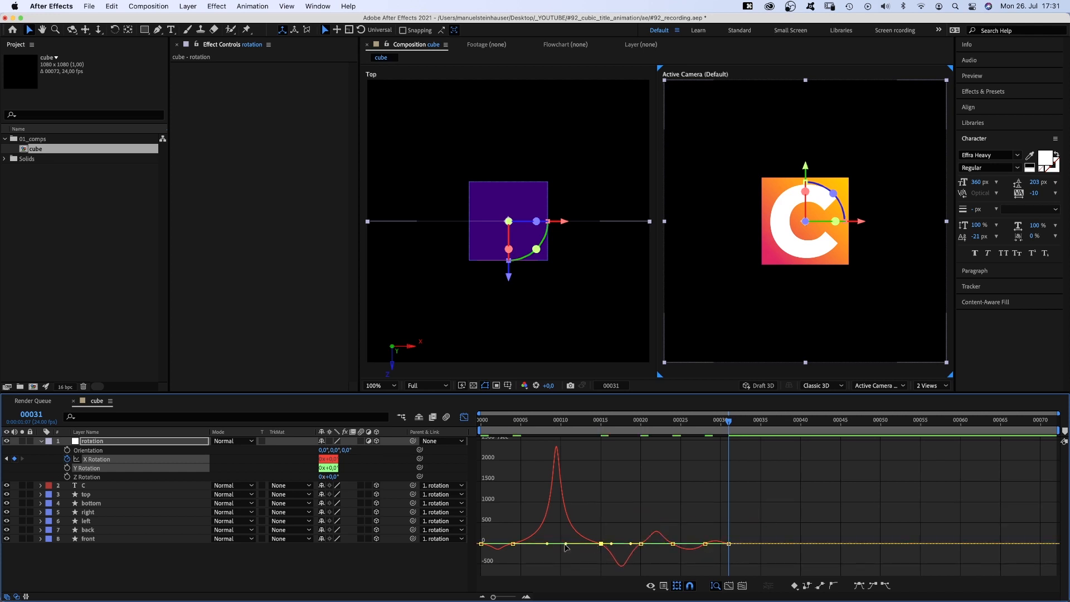
key(space)
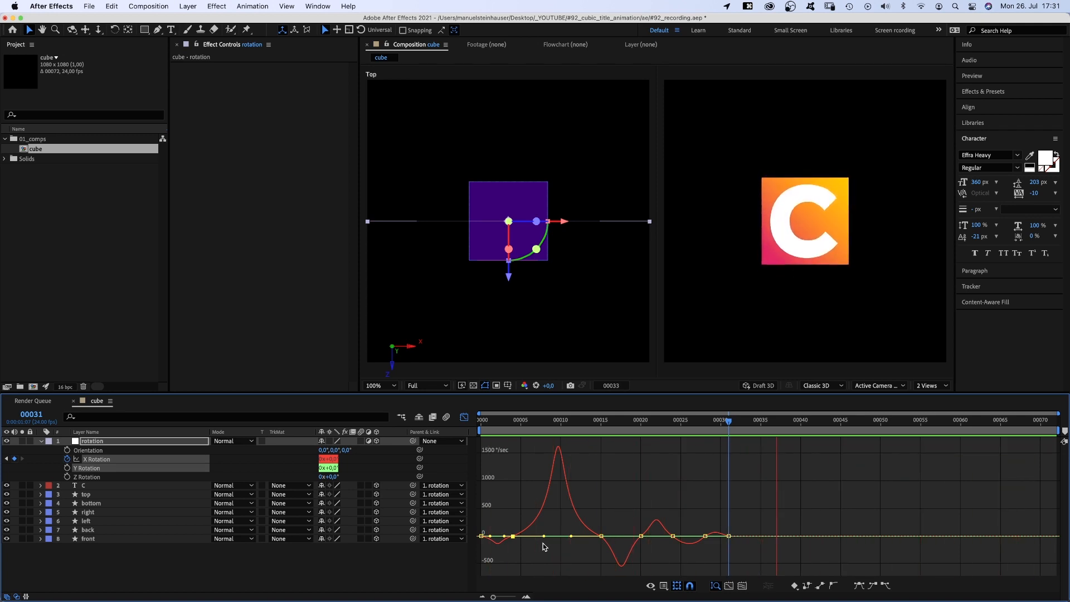
key(KP_0)
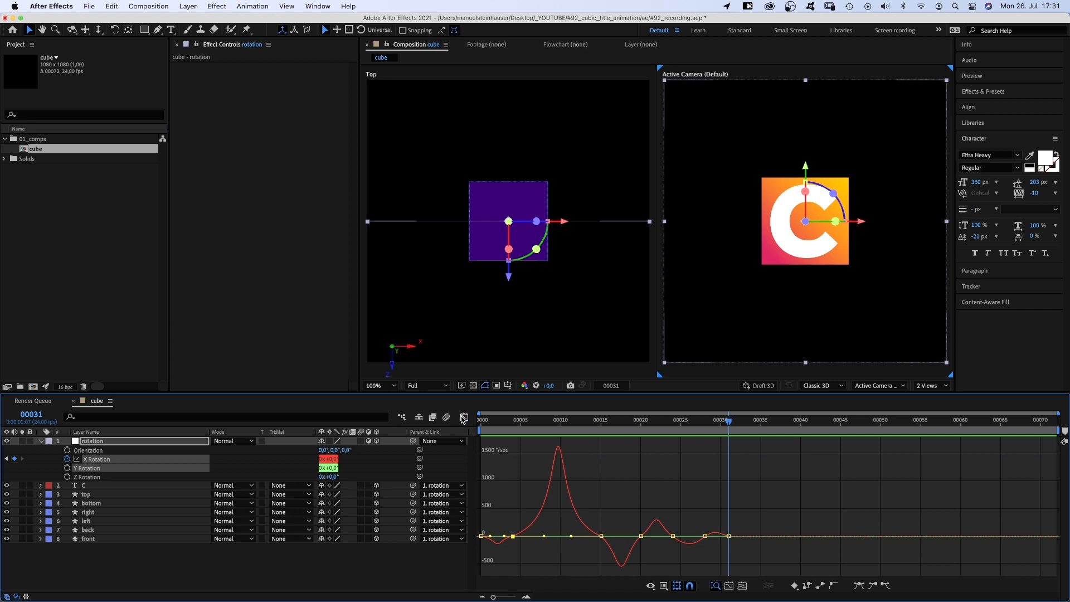
Step: Apply Gradient Ramp to the back face with points running lower-left to upper-right
click(465, 418)
drag(728, 421, 481, 420)
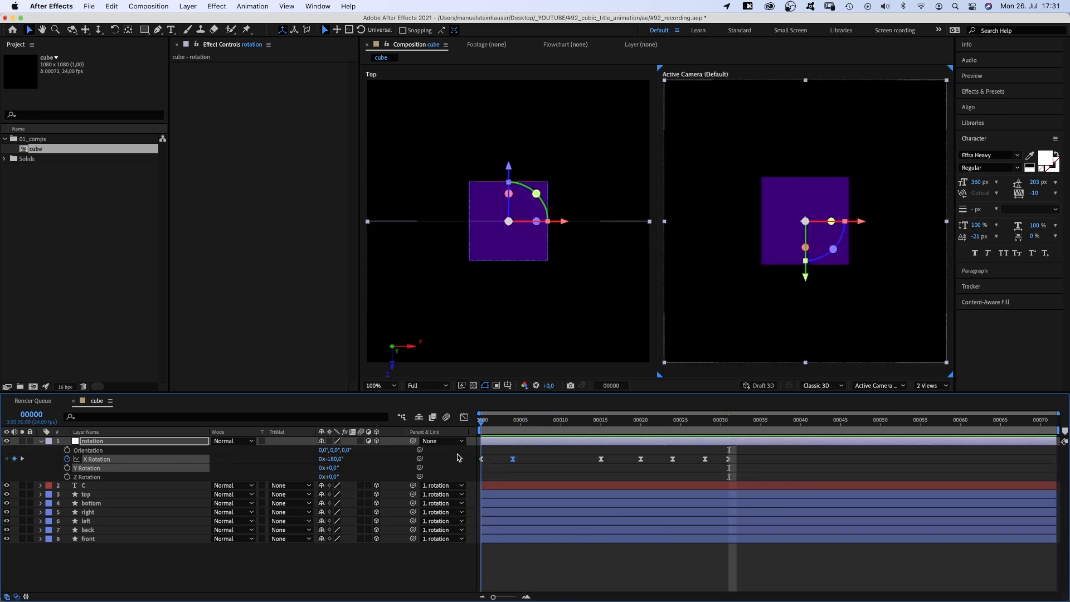
click(86, 530)
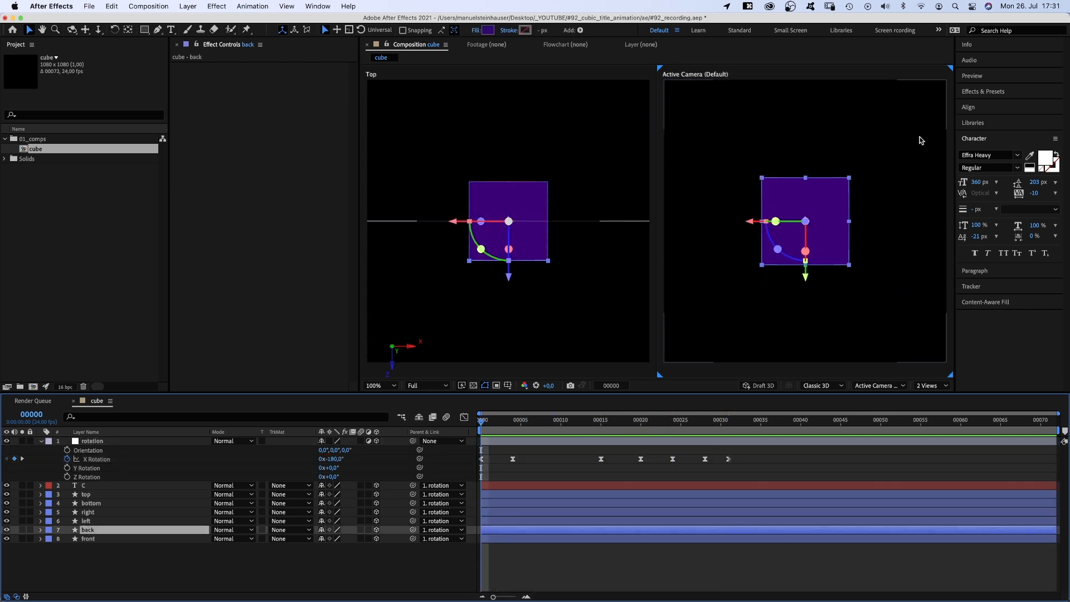
click(983, 91)
text(gradient ramp)
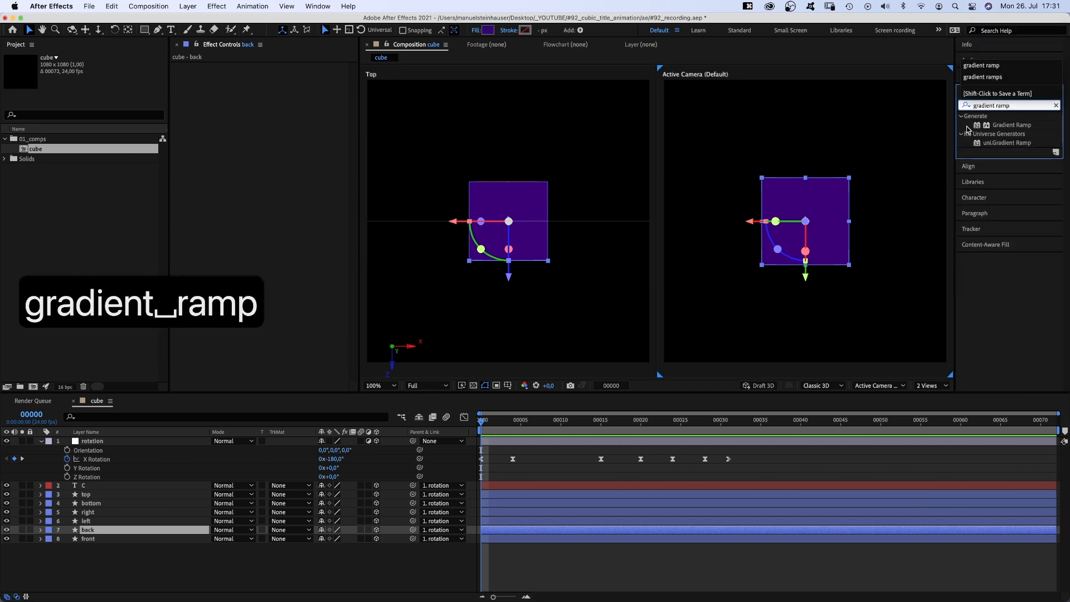
drag(1010, 125, 235, 115)
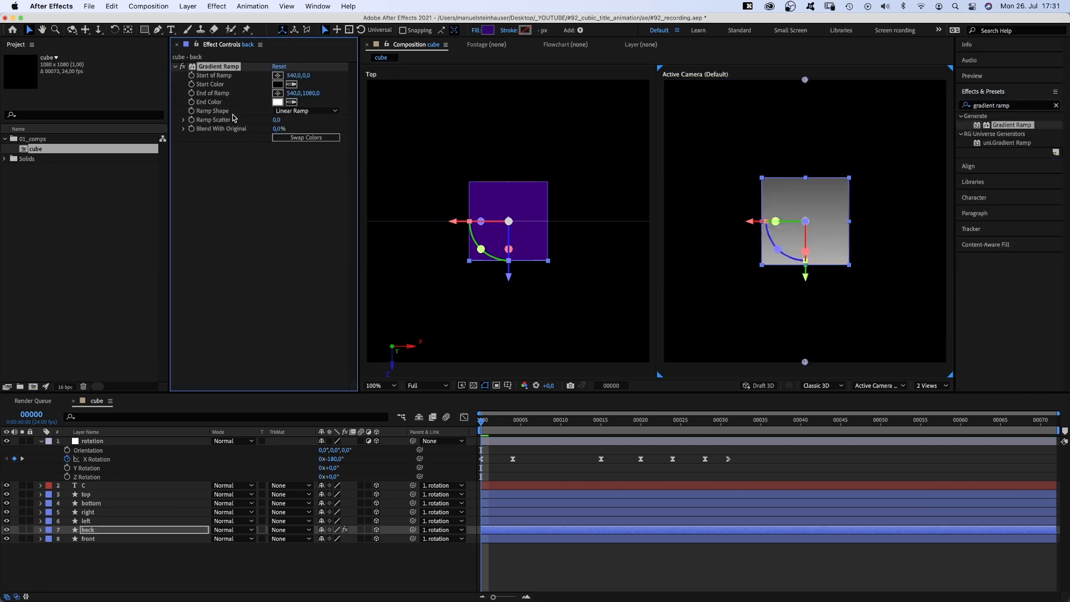
drag(278, 77, 724, 287)
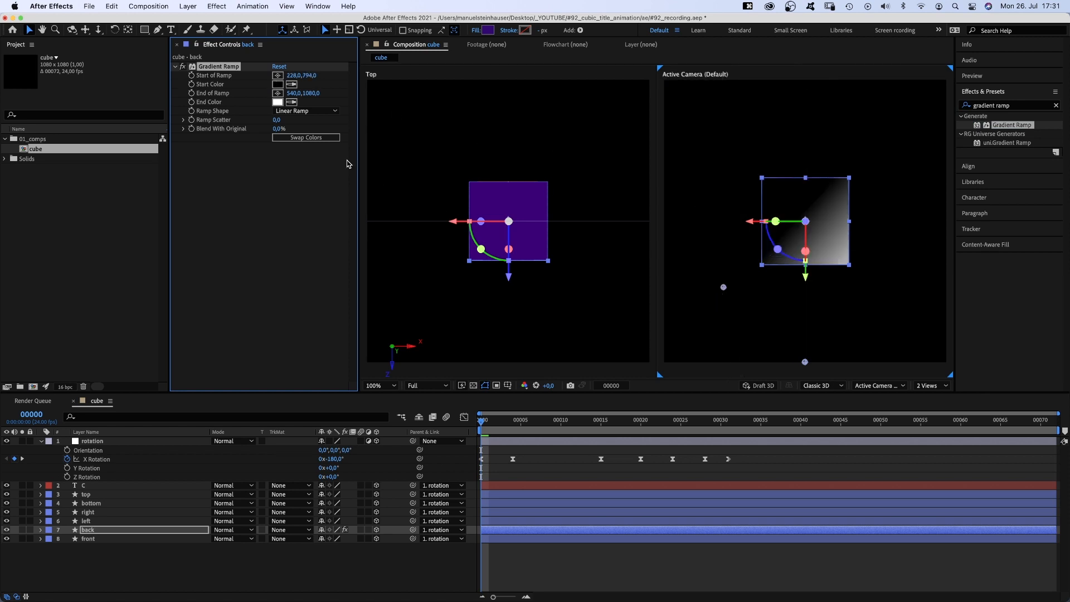
drag(277, 93, 899, 159)
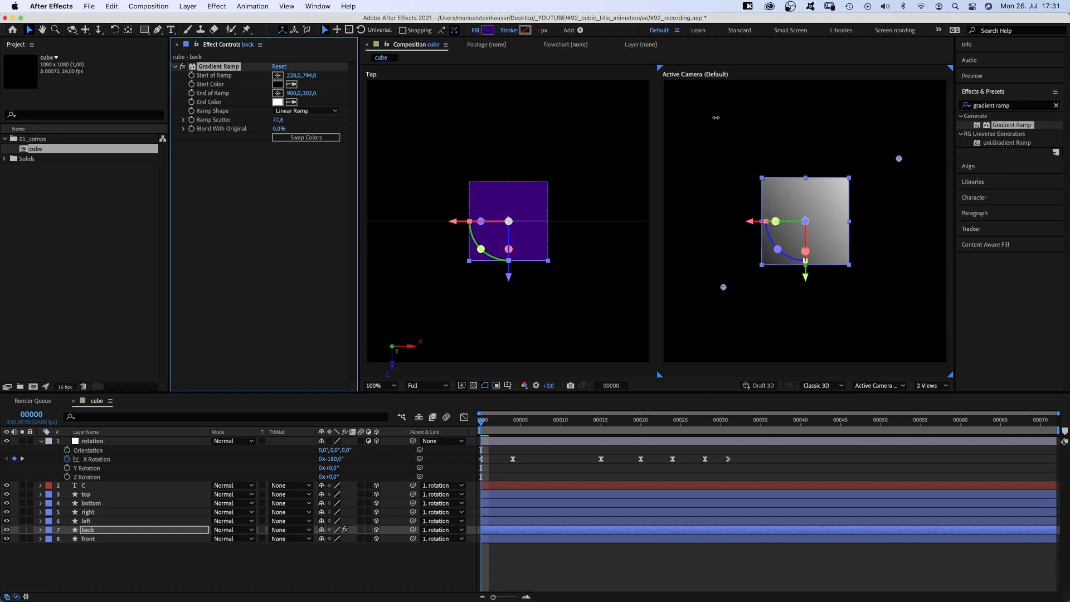
Step: Try a dark blue end colour, discard it, and confirm a near-black #130F1A start colour
click(278, 102)
drag(355, 385, 354, 427)
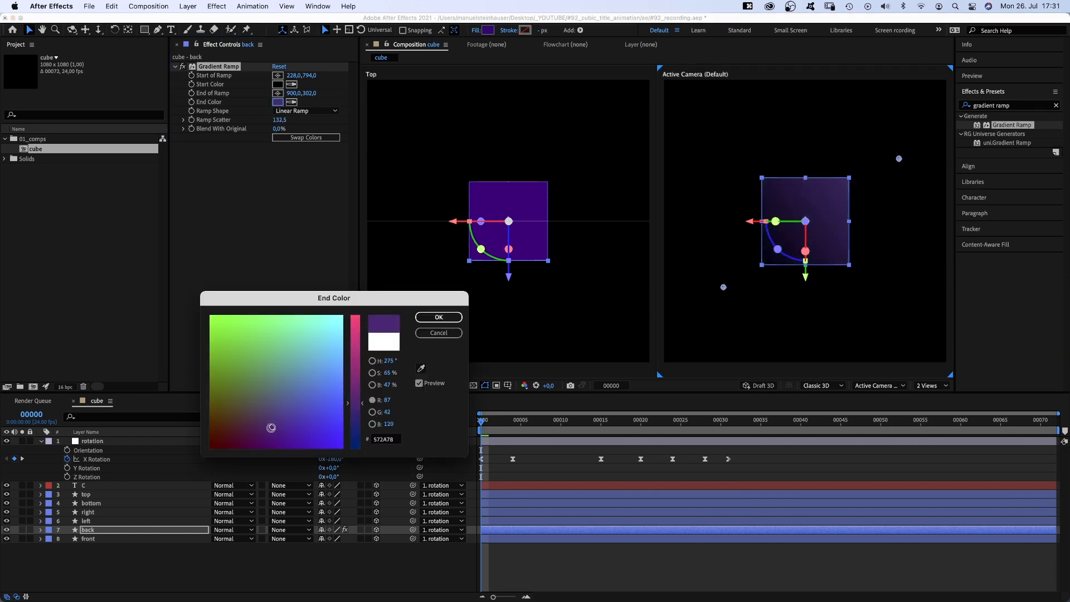
click(262, 437)
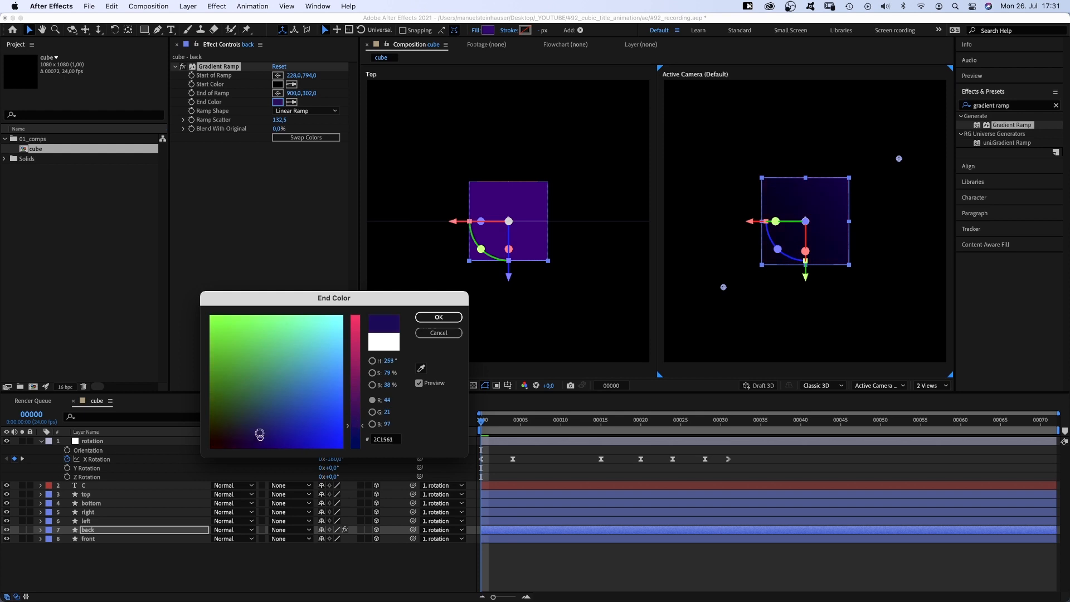
drag(260, 433, 260, 430)
click(425, 333)
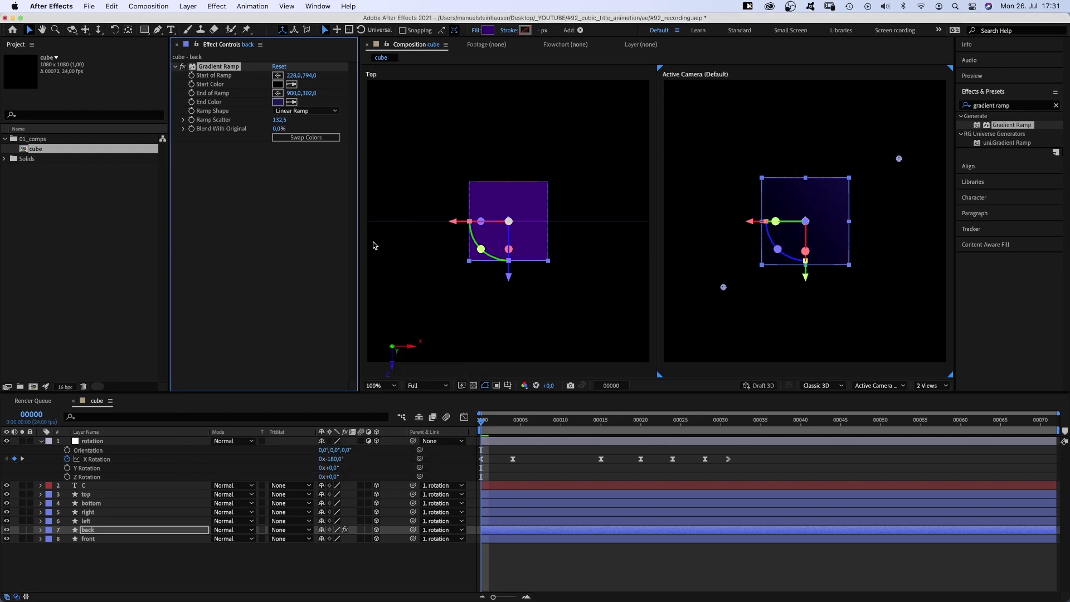
click(277, 84)
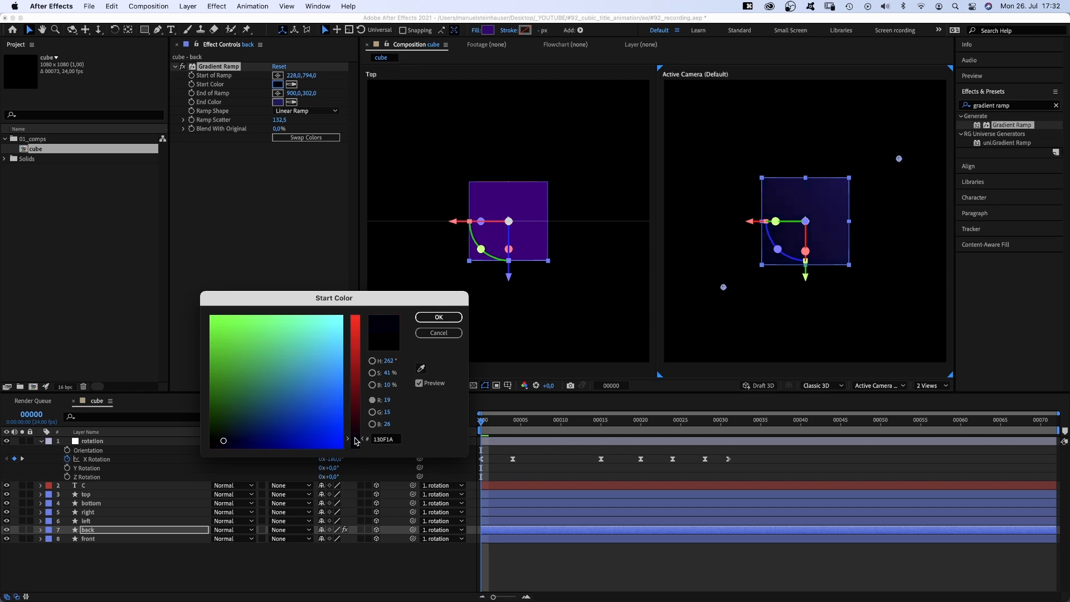
click(439, 318)
Step: Brighten the ramp's end colour and return to the camera view
click(277, 102)
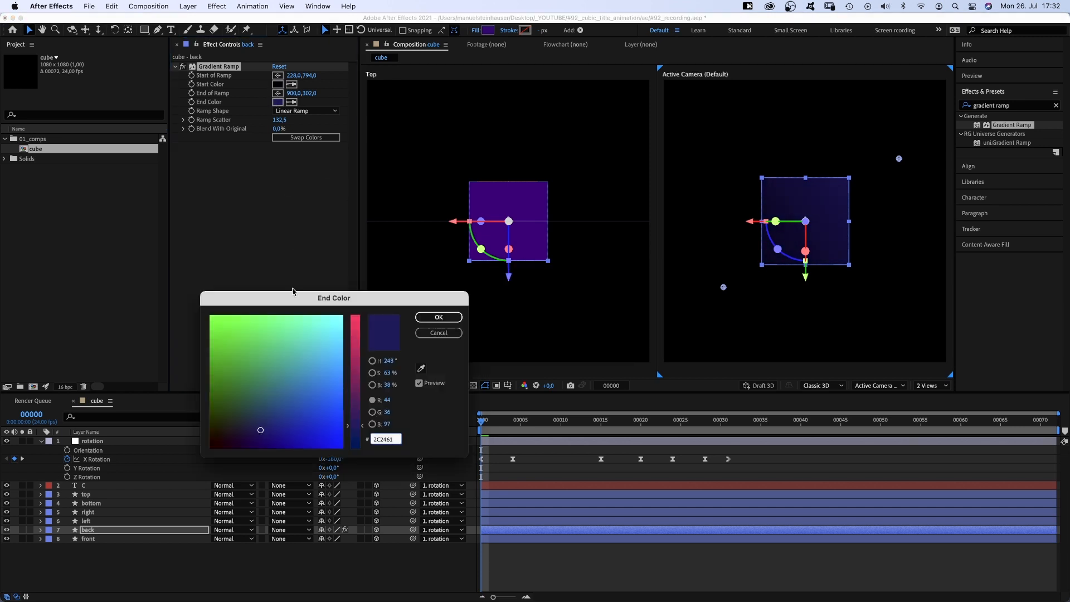
drag(390, 385, 395, 384)
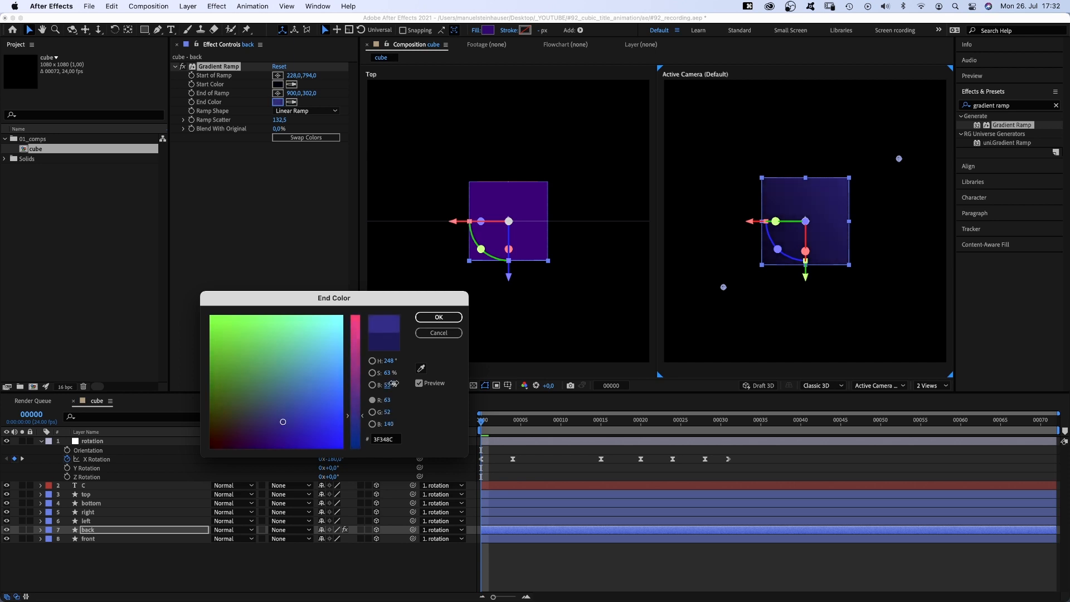
click(451, 333)
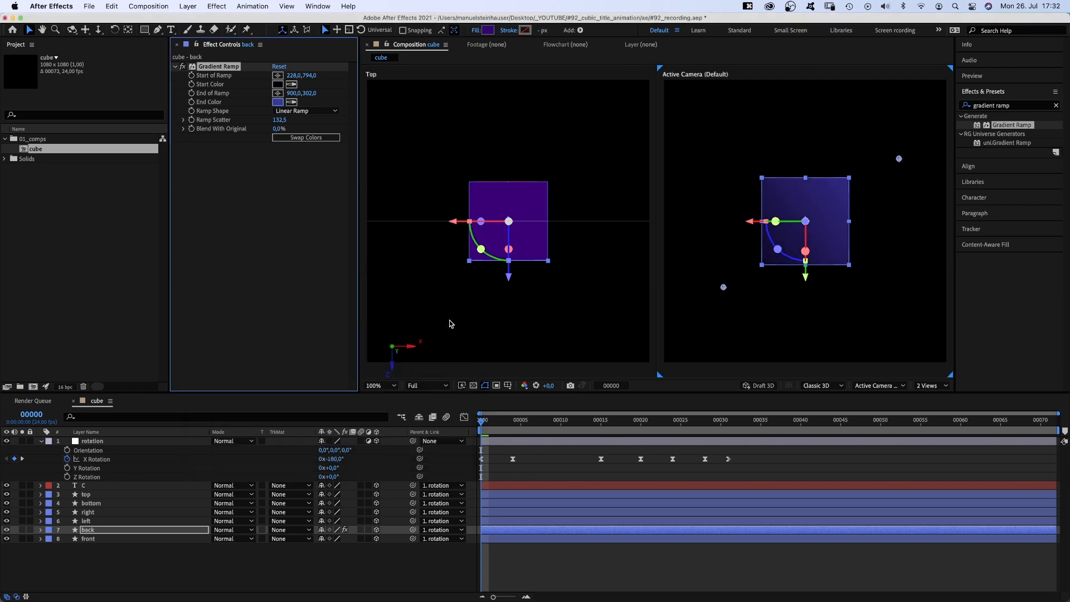
click(740, 281)
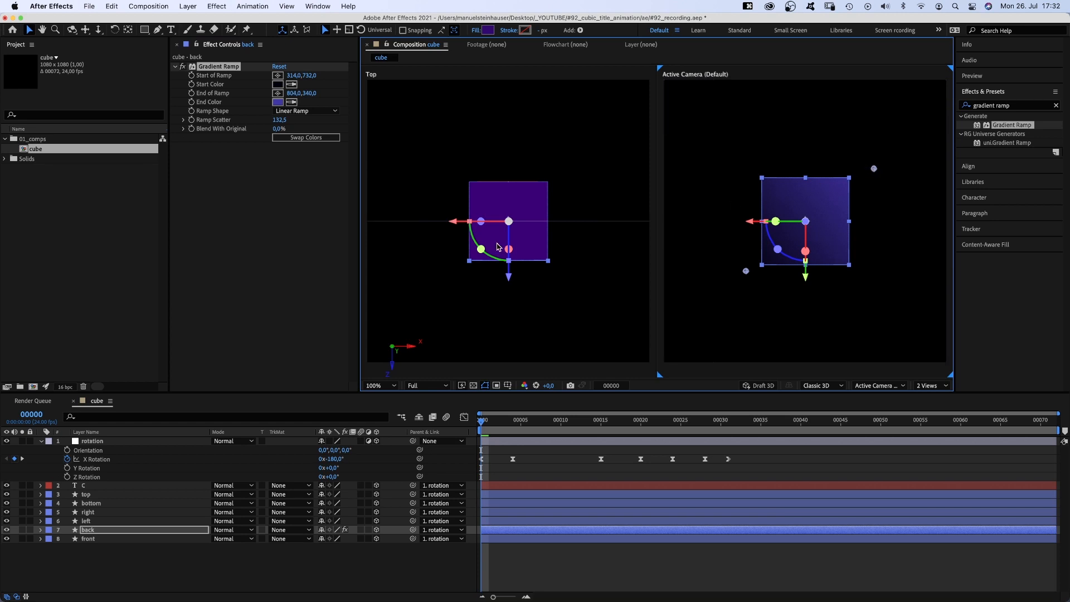
Step: Copy the back face's Gradient Ramp and paste it onto the left, right, bottom and top face layers
click(216, 66)
key(super+c)
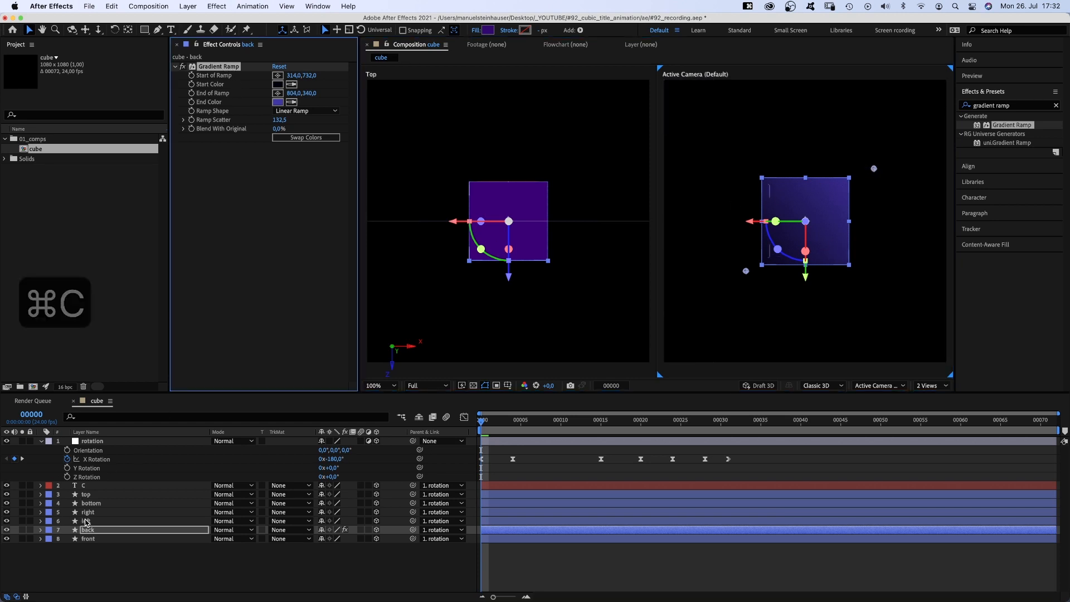
click(87, 522)
key(super+v)
click(88, 511)
key(super+v)
click(91, 503)
key(super+v)
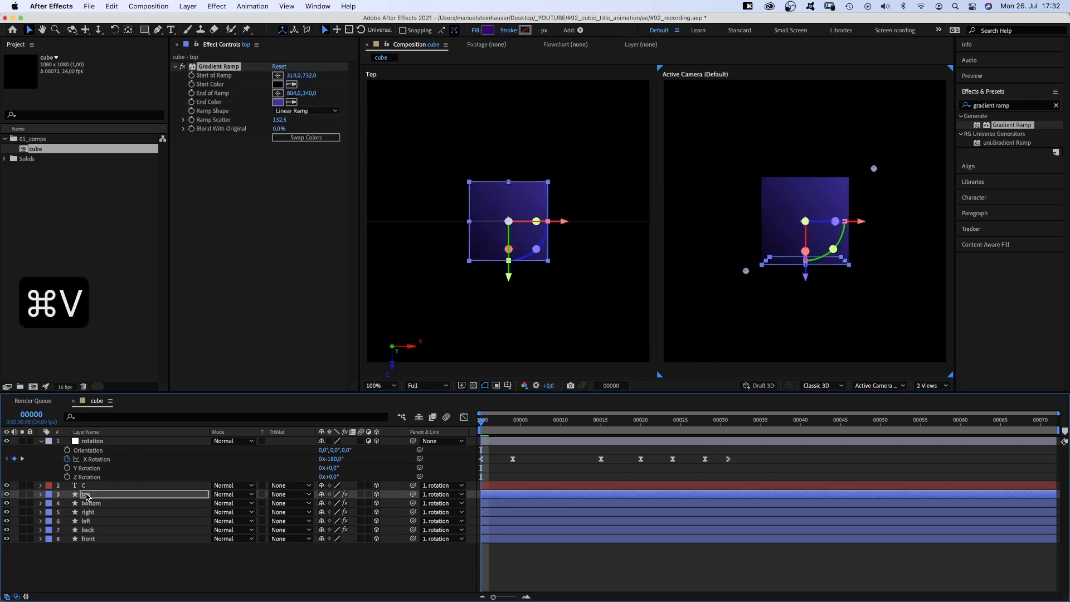
click(87, 567)
Step: Play back the cube animation, then stop and return to the start
key(space)
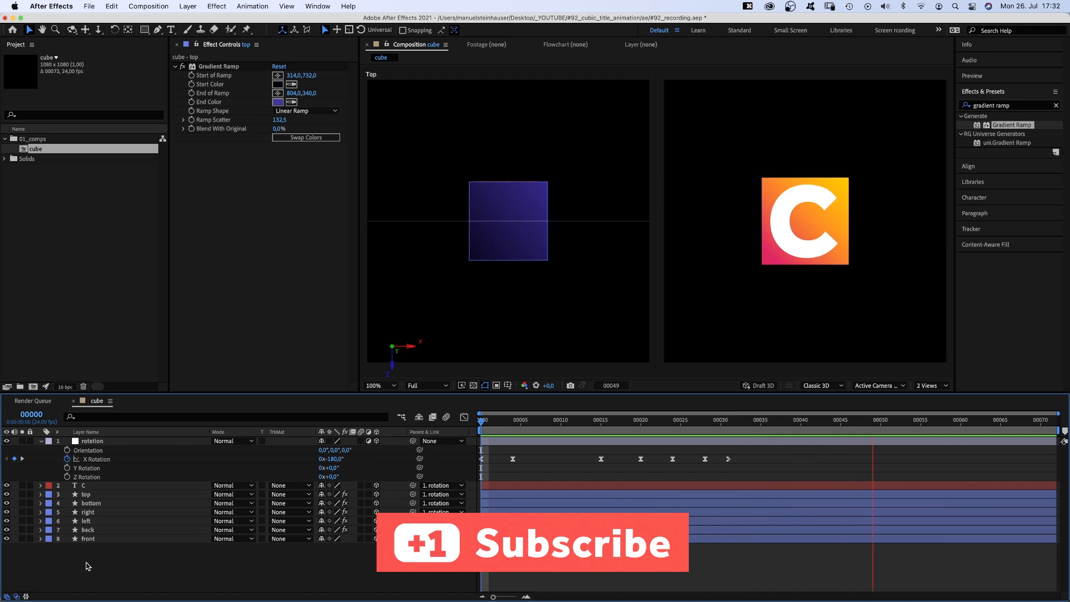
key(KP_0)
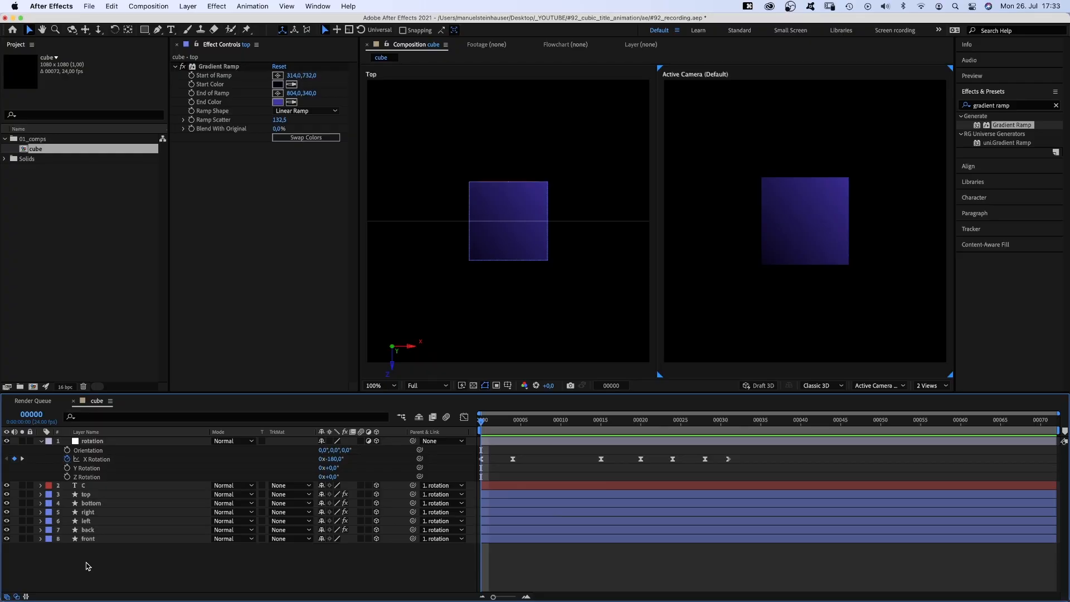
Step: Create a new 1920×1080 composition named title_animation
key(super+n)
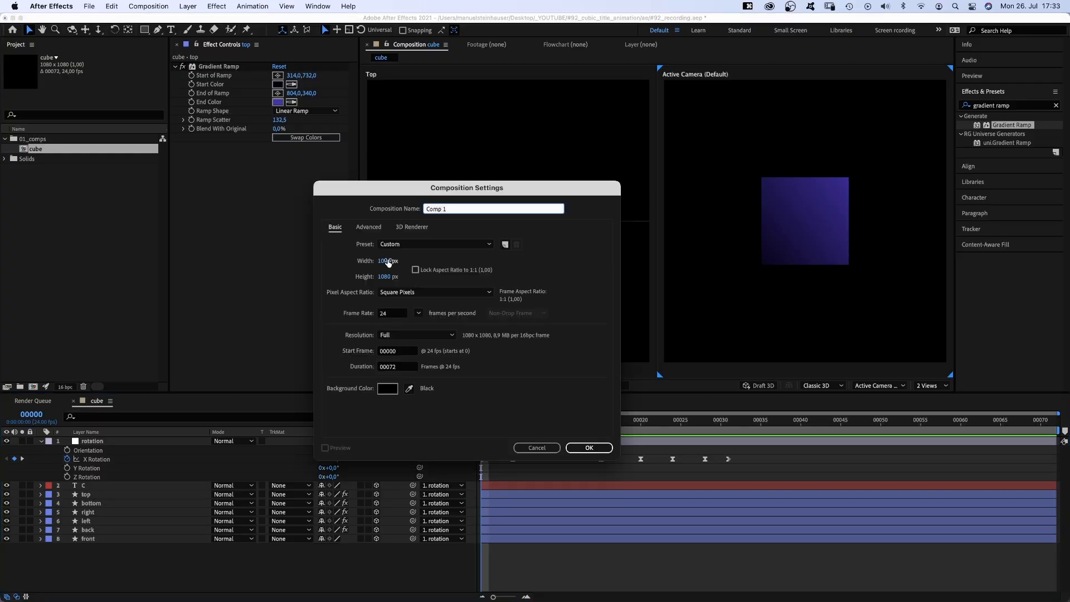
click(388, 261)
text(1920)
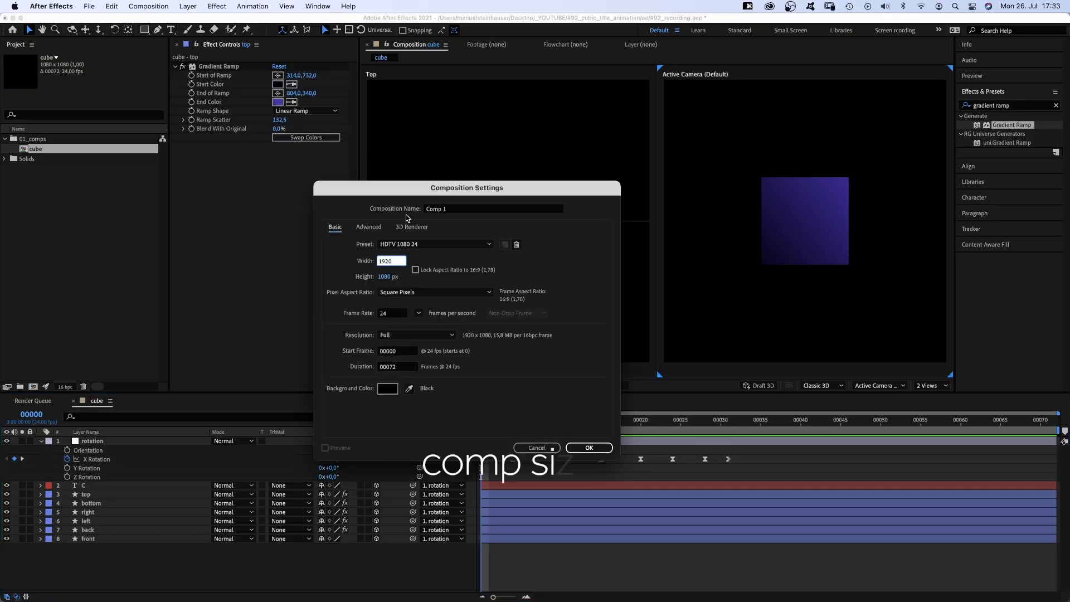
click(438, 209)
text(title_animation)
key(Return)
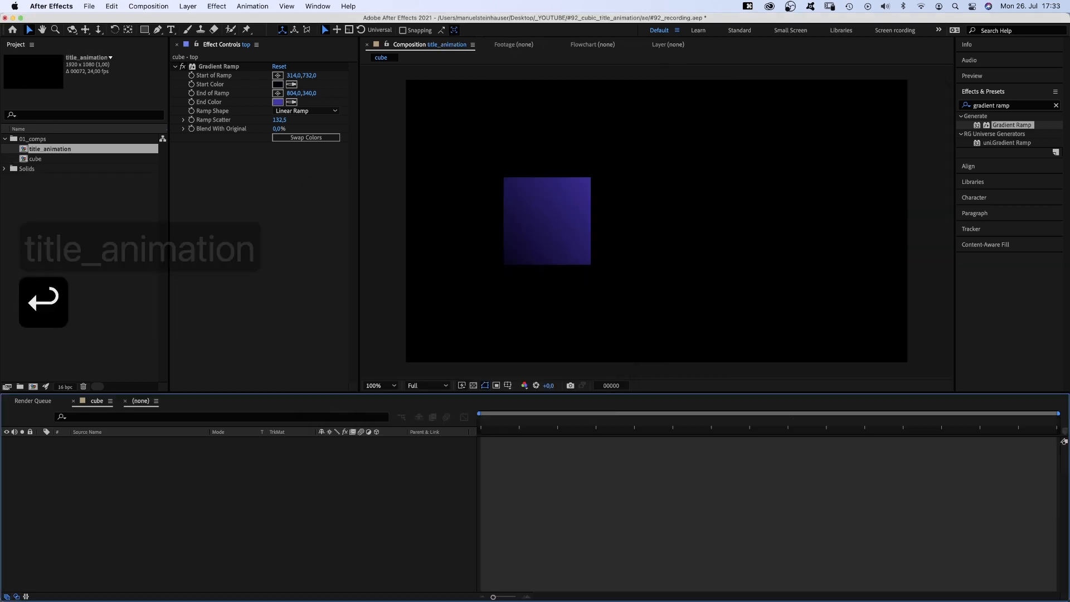
Step: Copy the cube layers into title_animation, then undo the incomplete paste
double_click(38, 149)
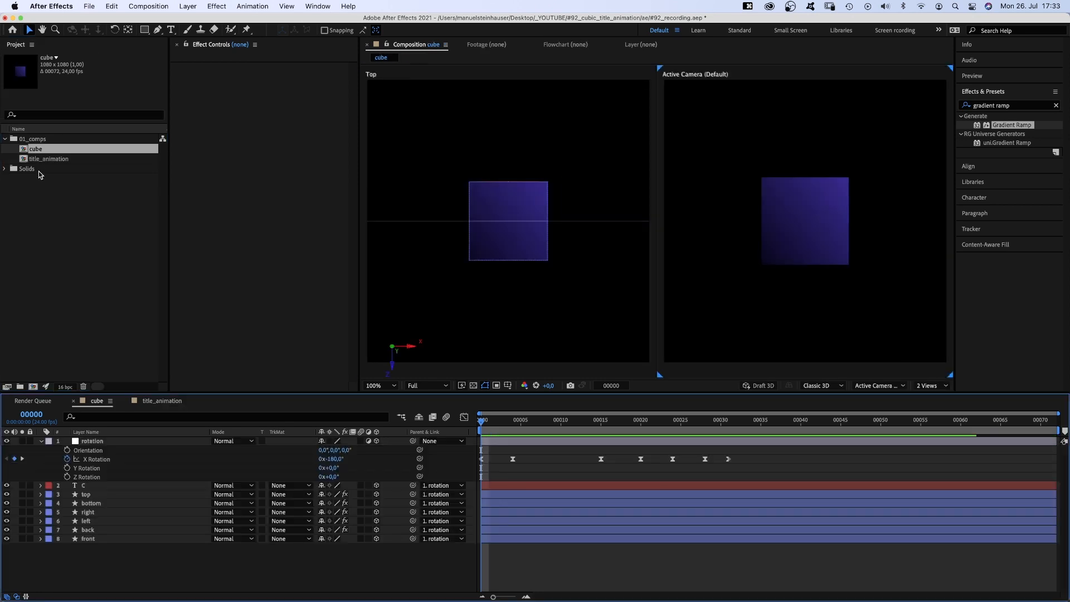
click(88, 503)
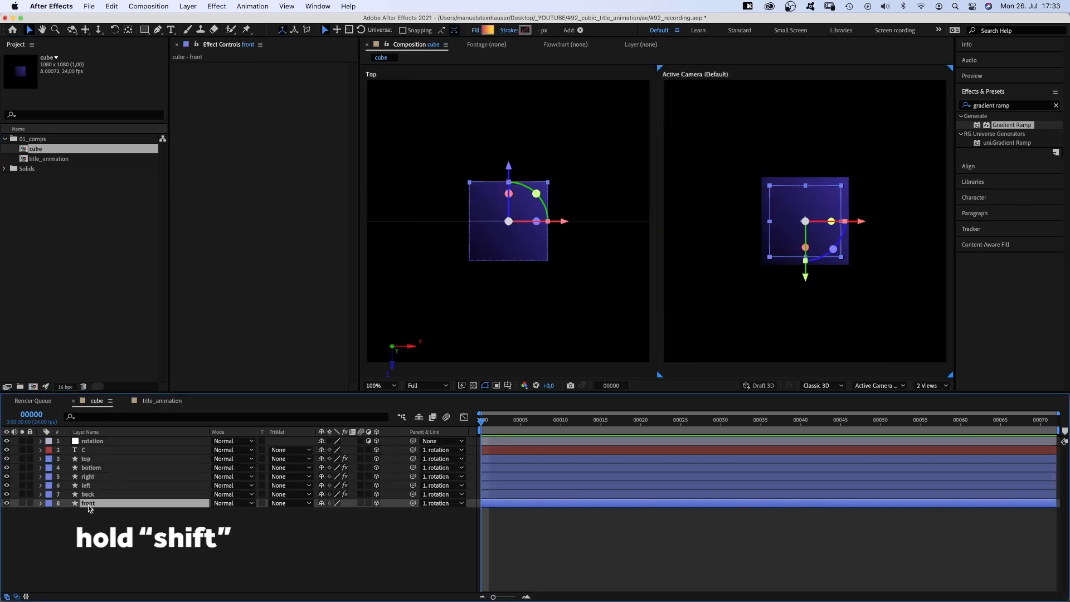
shift+click(92, 441)
key(super+c)
double_click(50, 160)
key(super+v)
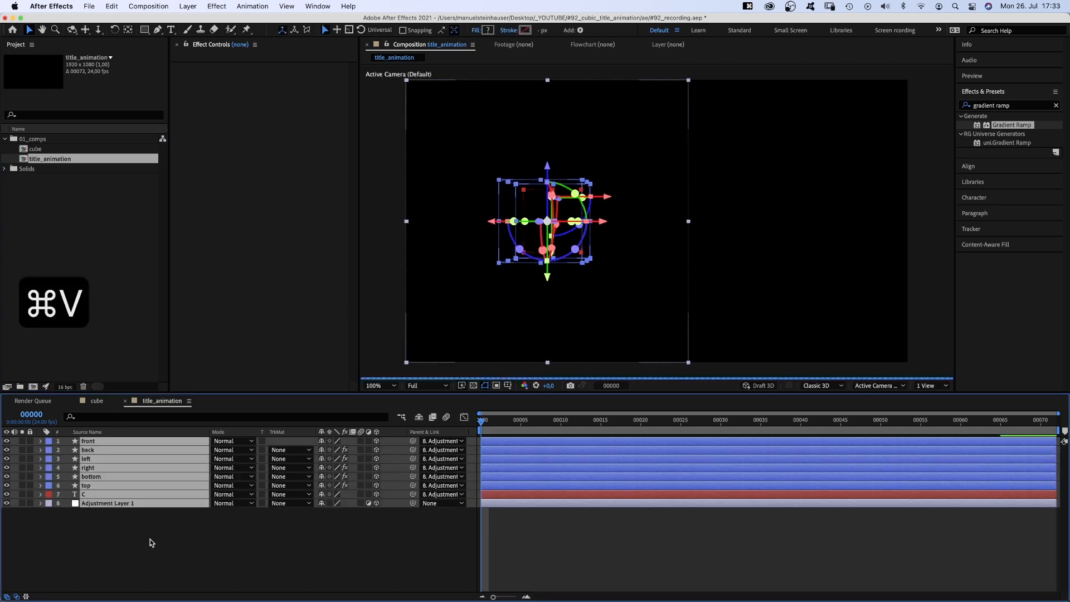
click(148, 546)
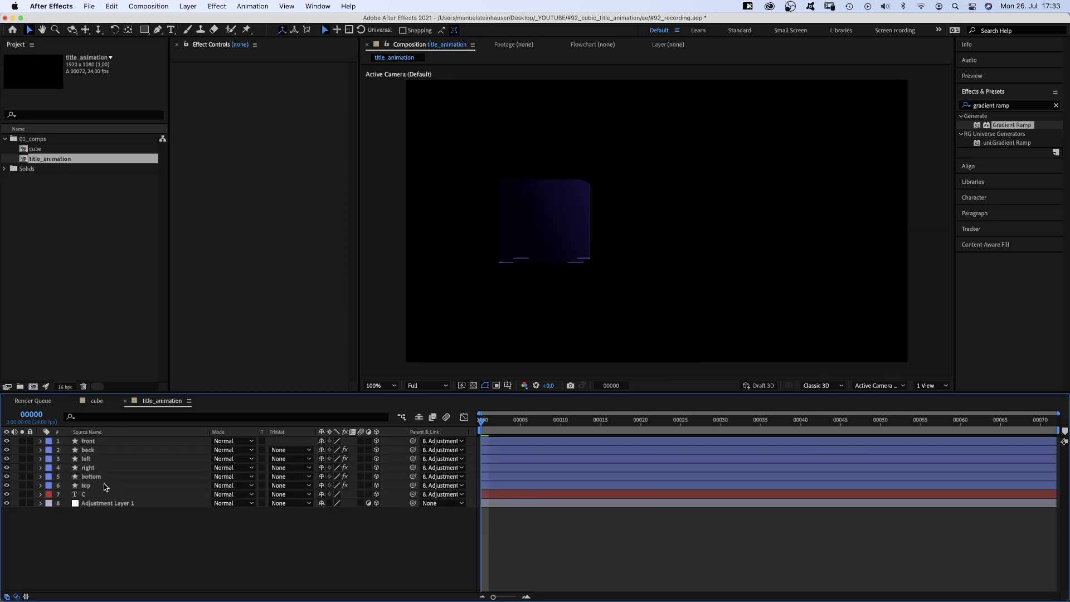
key(super+z)
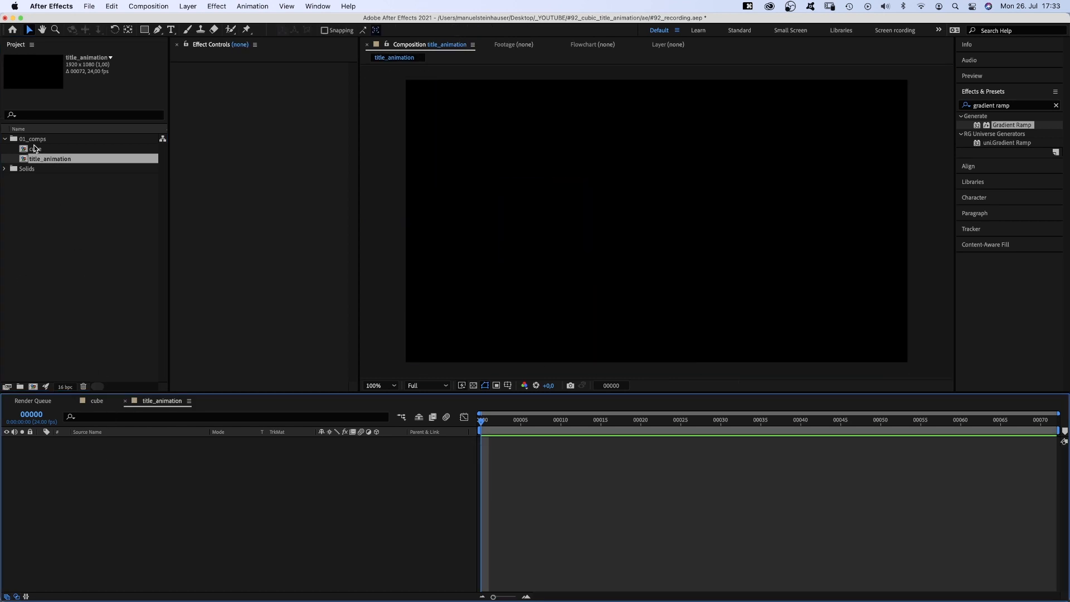
Step: Re-copy all eight layers from rotation to front in cube and paste them into title_animation
double_click(35, 149)
click(124, 552)
click(92, 441)
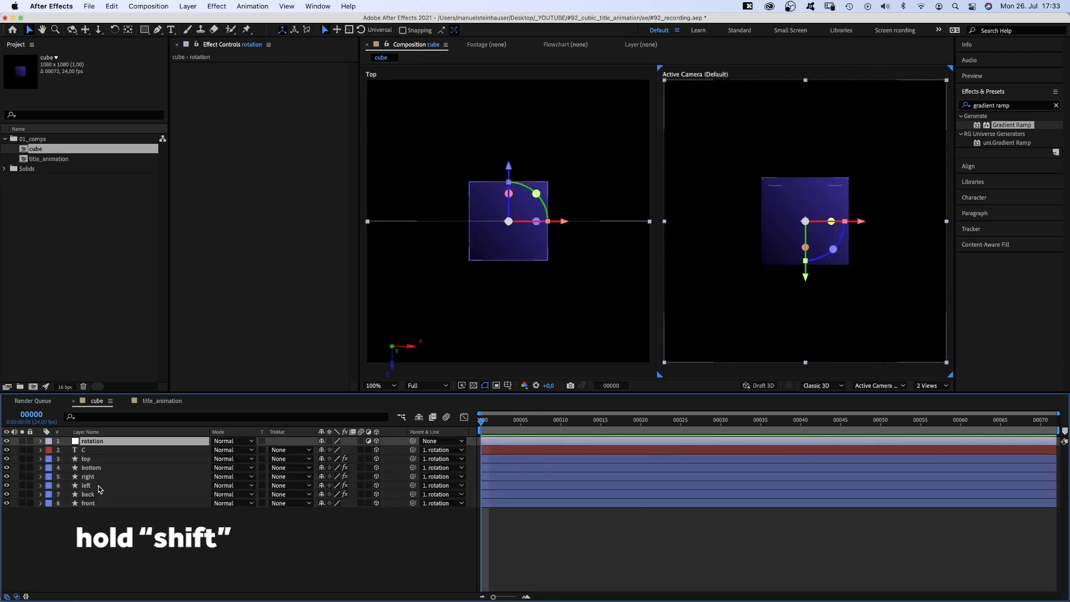
shift+click(91, 504)
key(super+c)
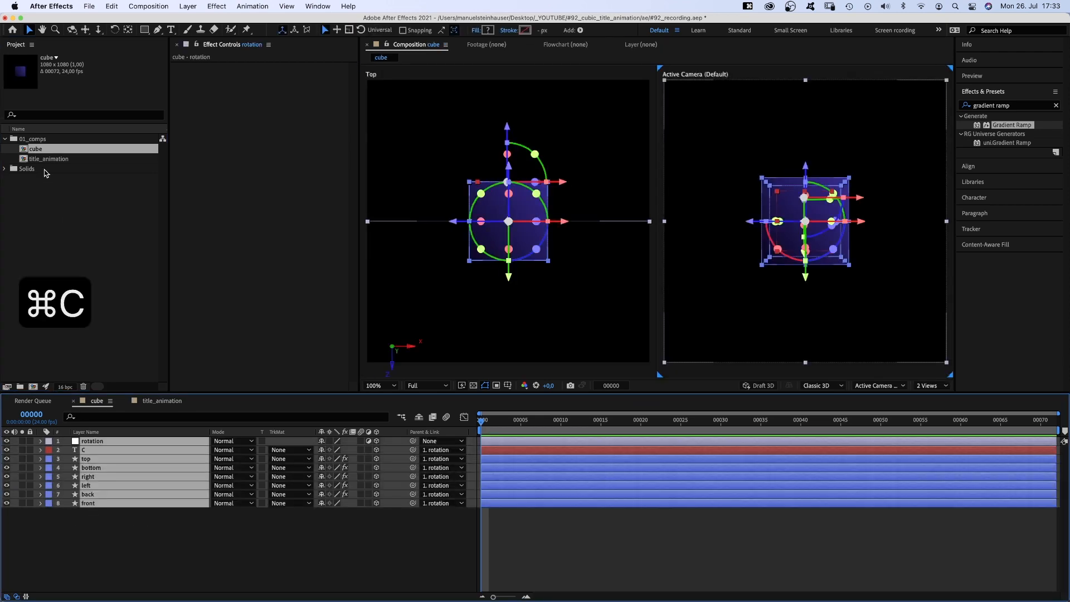
double_click(49, 158)
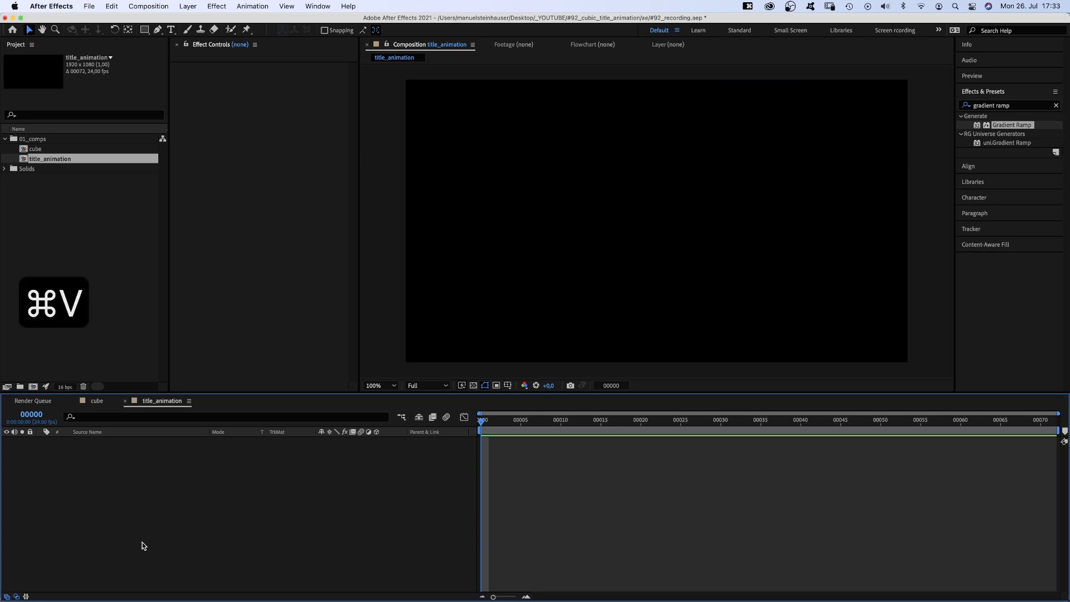
key(super+v)
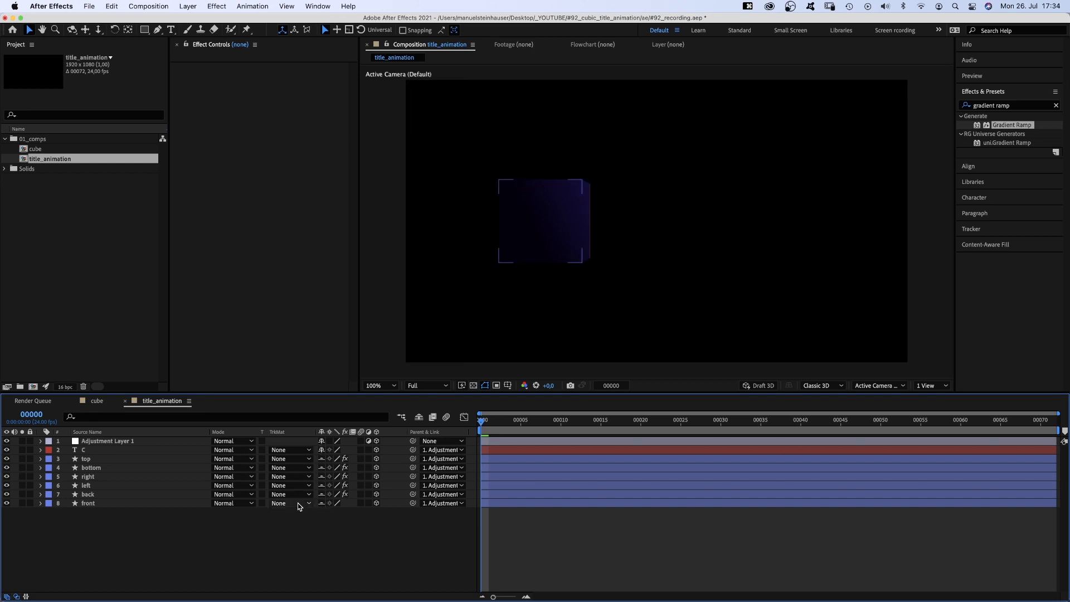
Step: Label the eight cube layers red, duplicate them and label the copy pink
click(100, 440)
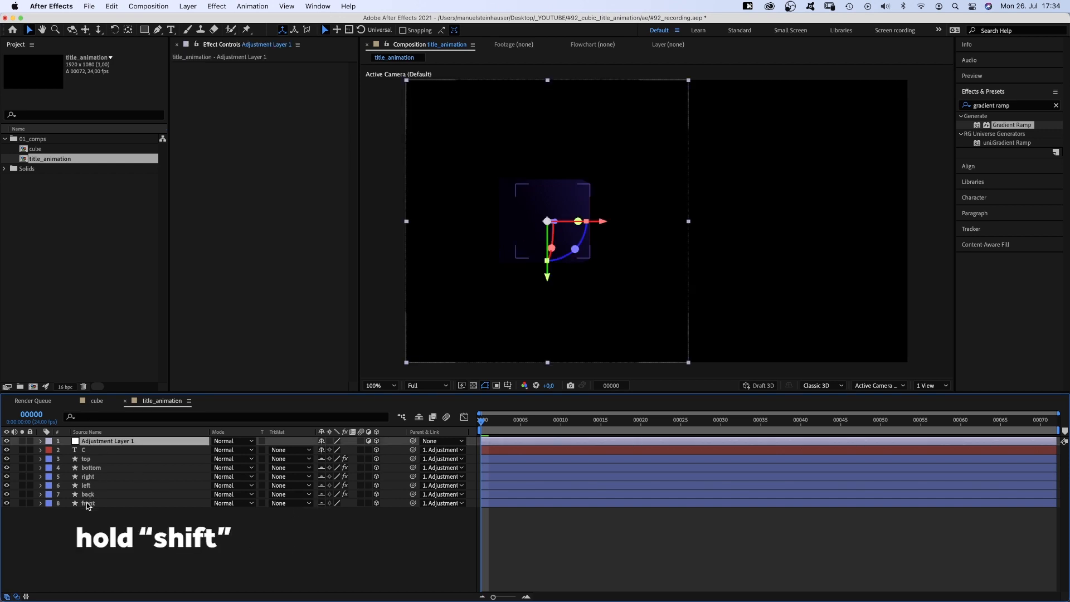
shift+click(88, 503)
click(49, 442)
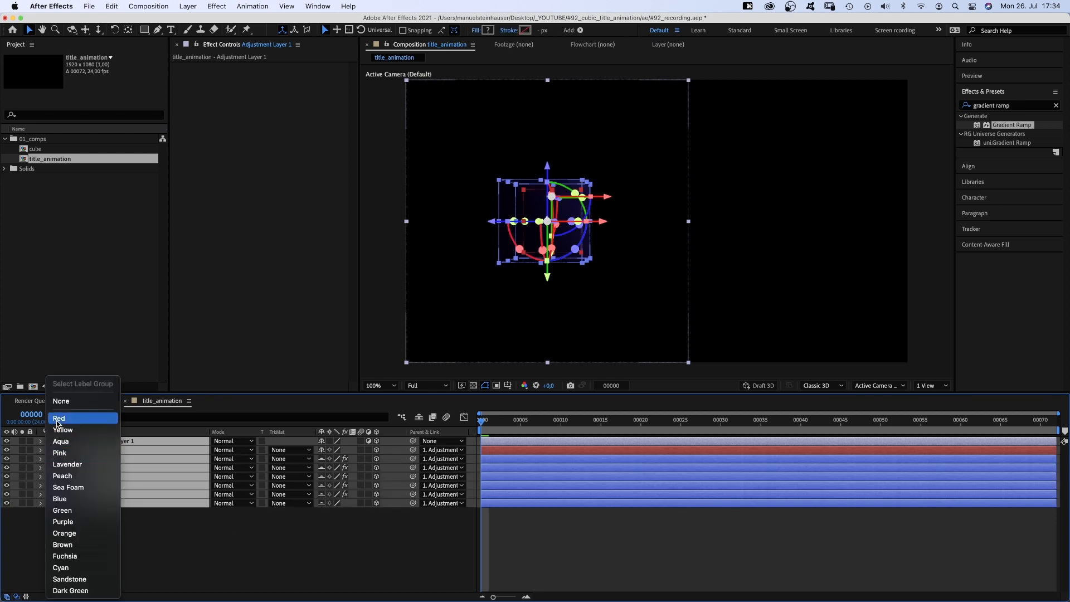
click(60, 426)
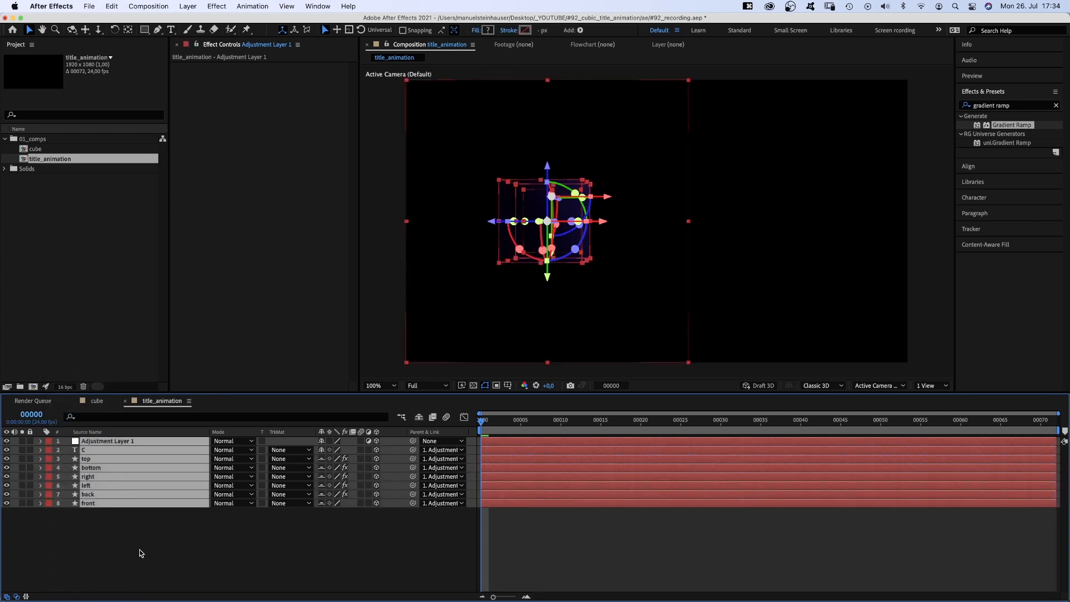
key(super+d)
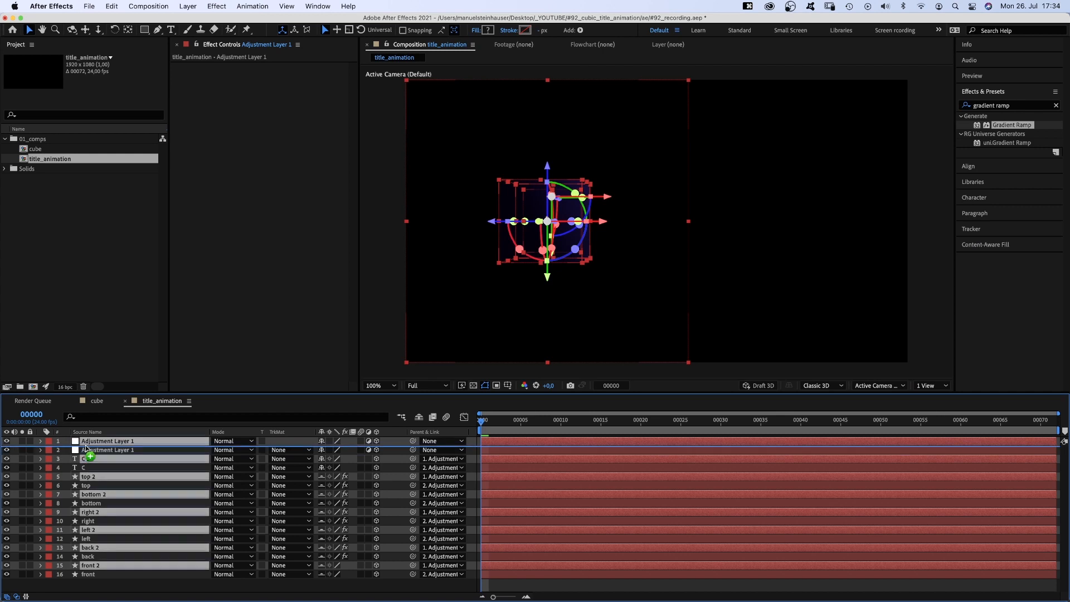
drag(87, 452, 83, 452)
click(50, 441)
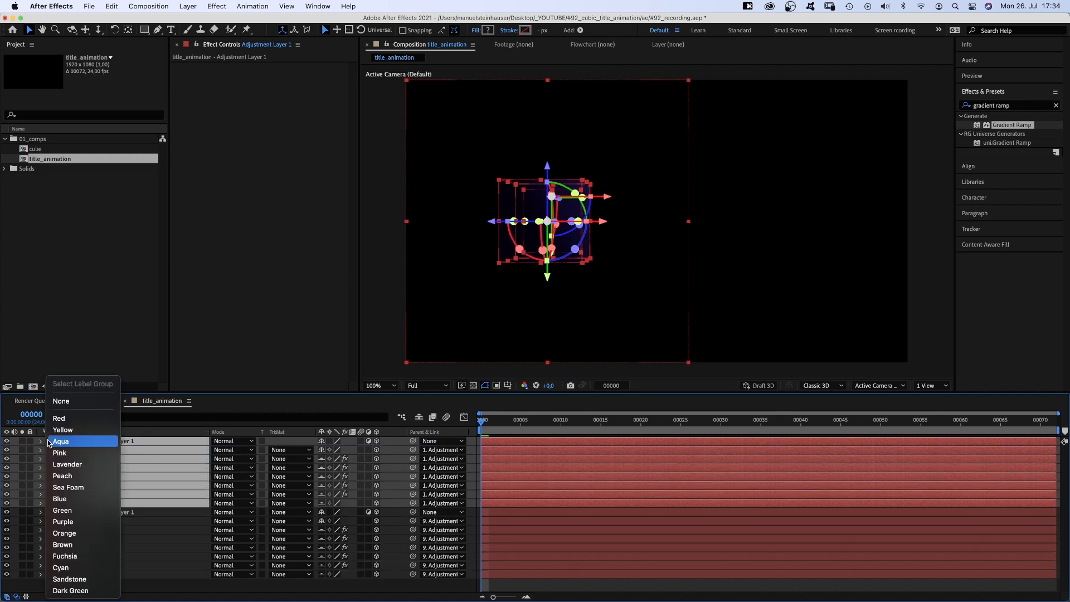
click(57, 452)
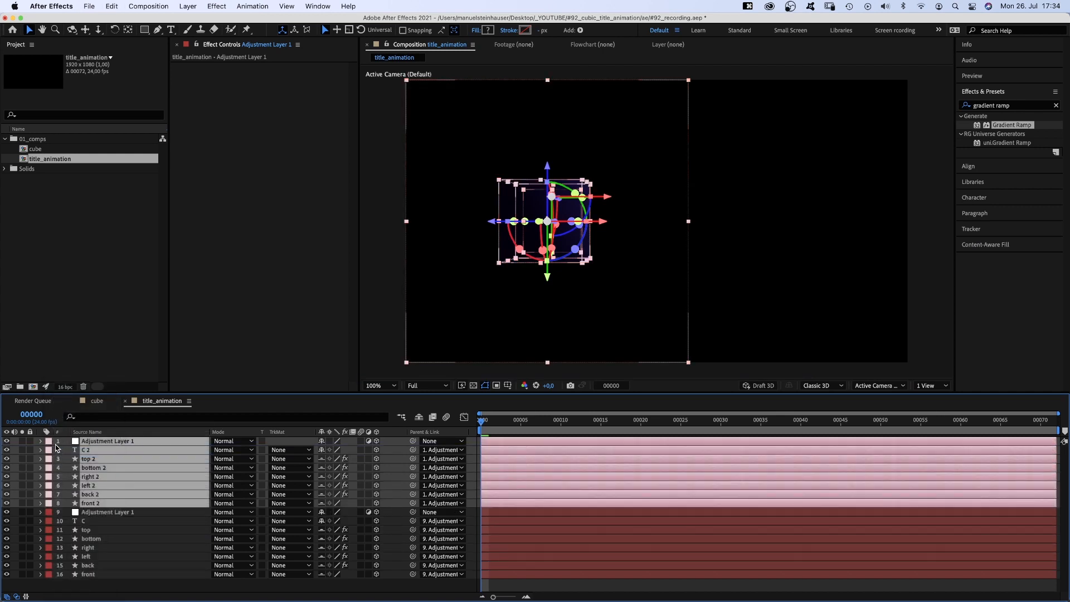
Step: Duplicate further cube copies with green, purple and pink labels, then hide the shy layers
key(super+d)
click(49, 451)
click(57, 499)
click(75, 459)
click(63, 522)
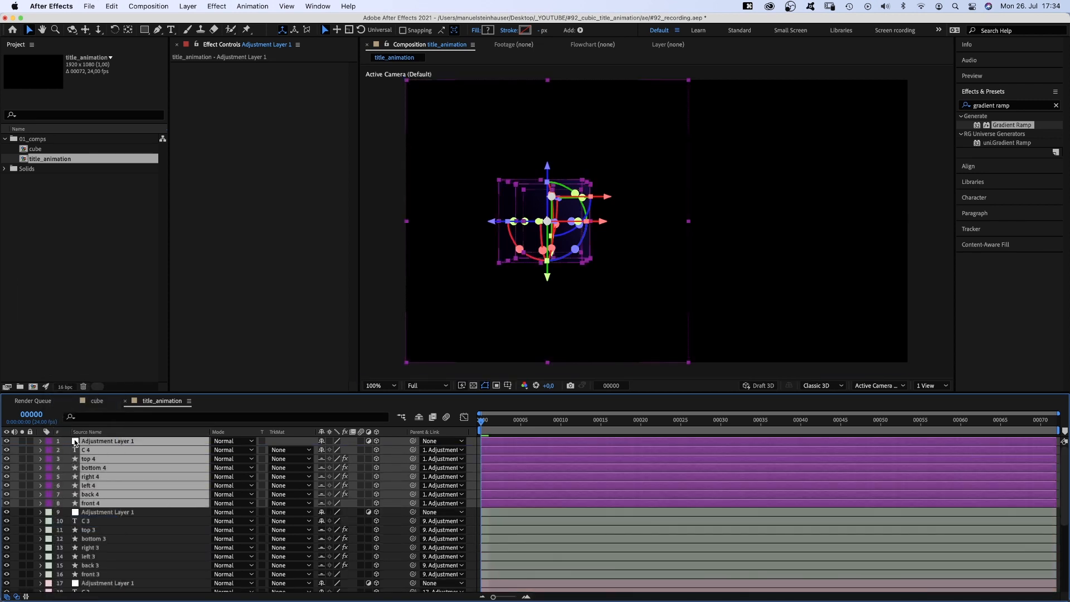
click(76, 512)
click(65, 556)
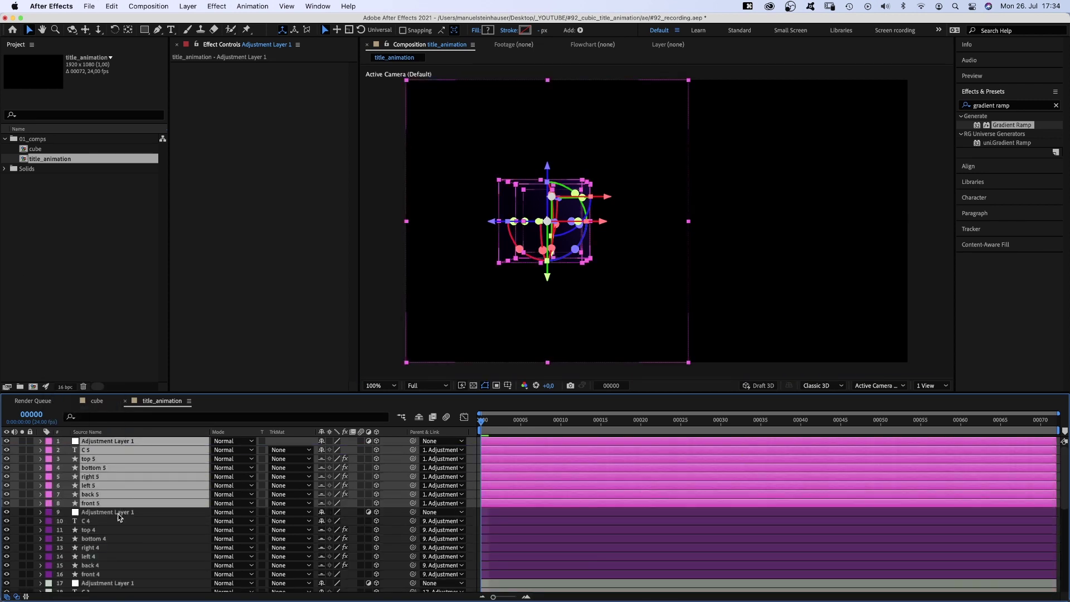
click(419, 417)
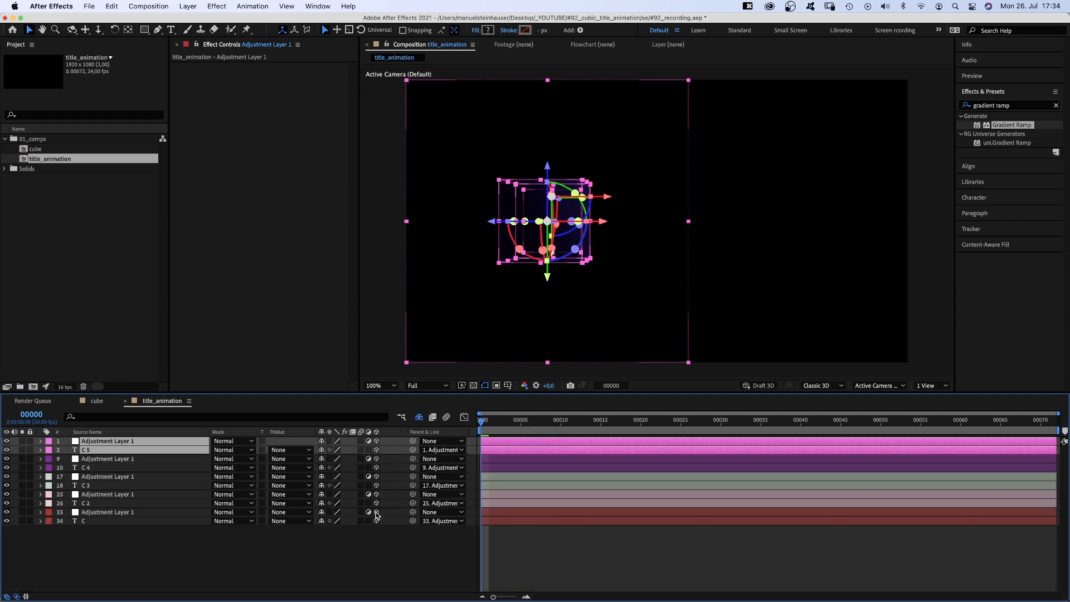
click(362, 566)
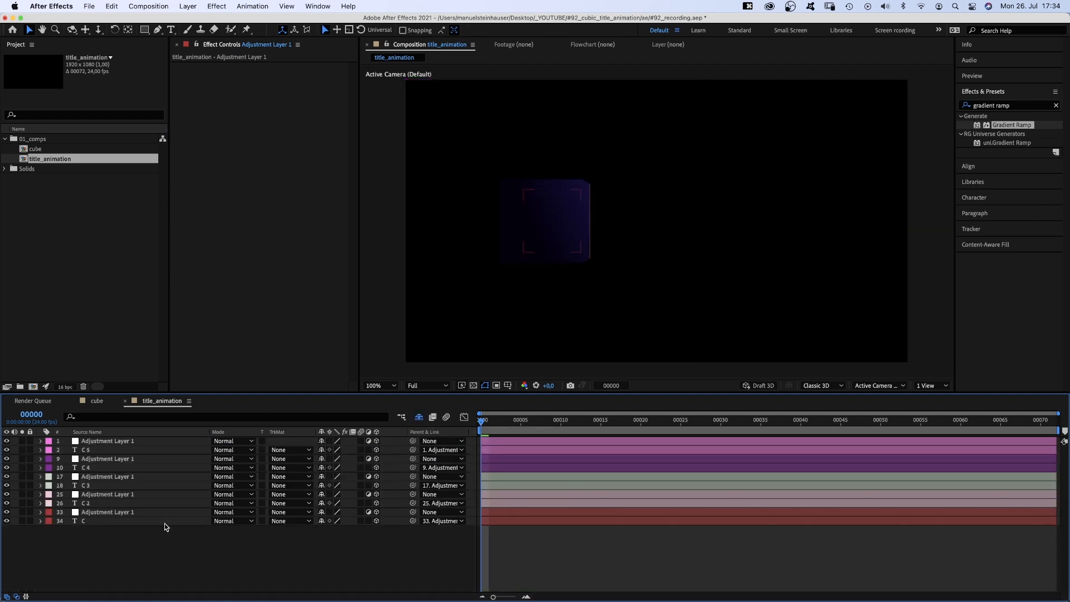
Step: Scale the five cube controller adjustment layers to 75% and scrub to frame 36
super+click(108, 511)
super+click(107, 477)
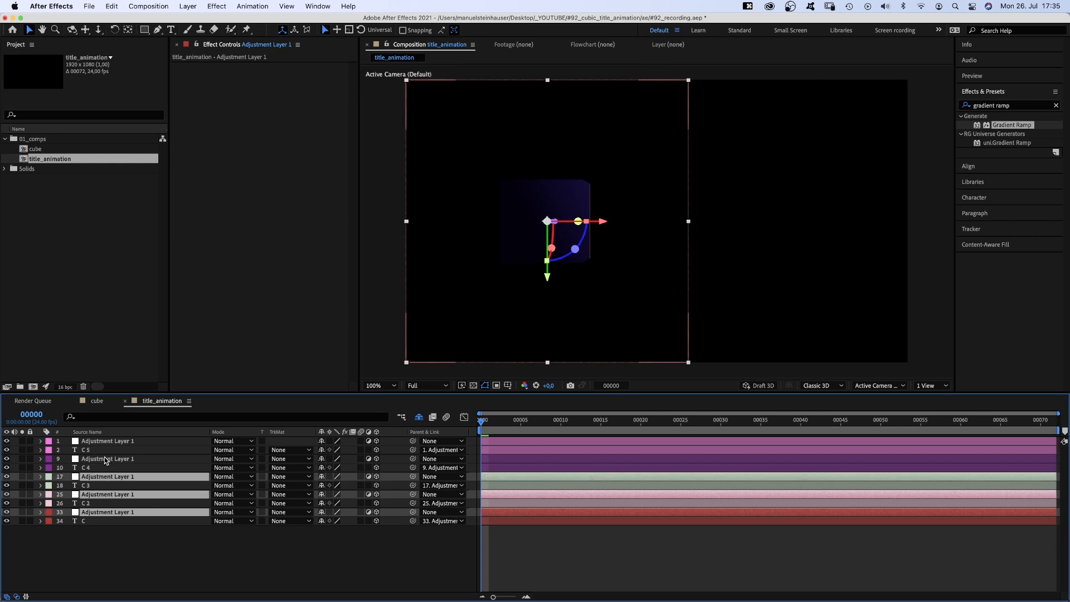
super+click(107, 459)
key(s)
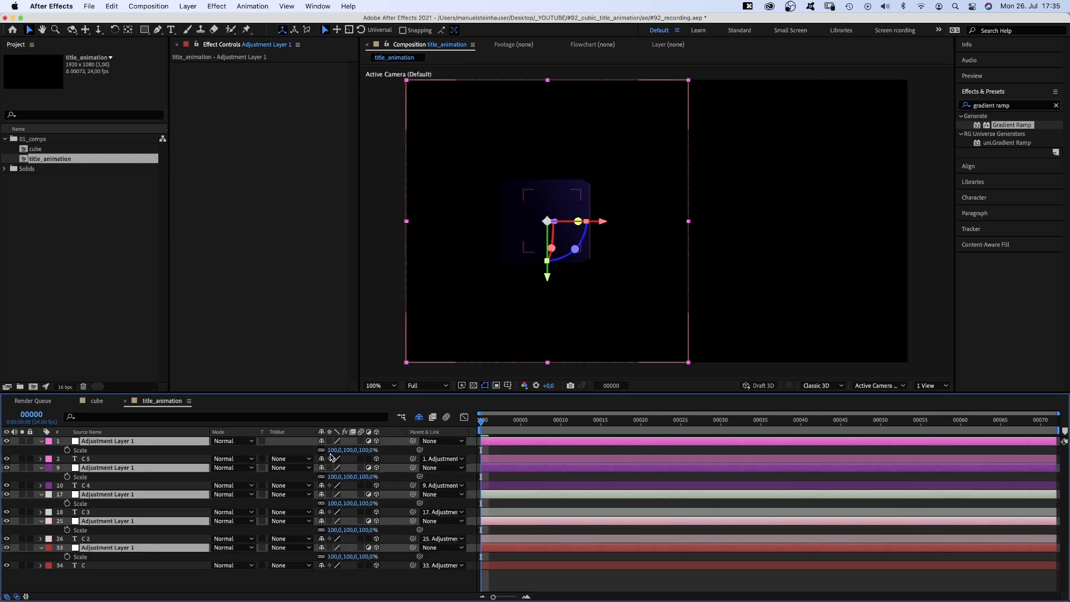
text(75)
key(Return)
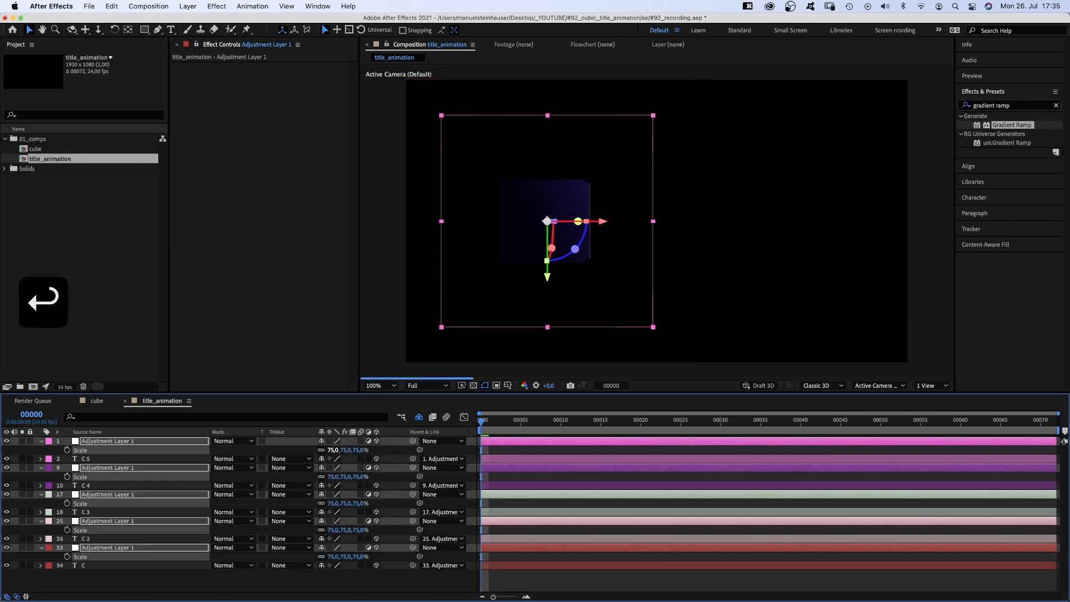
drag(484, 420, 767, 422)
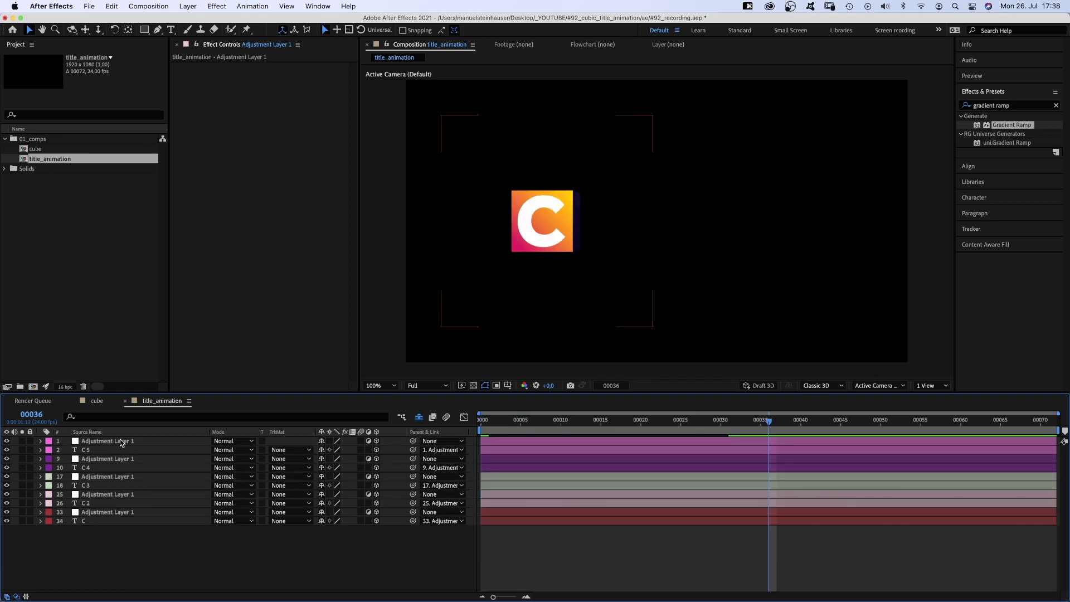
Step: Scrub each controller layer's X Position so the five cubes sit edge to edge in a row
click(122, 442)
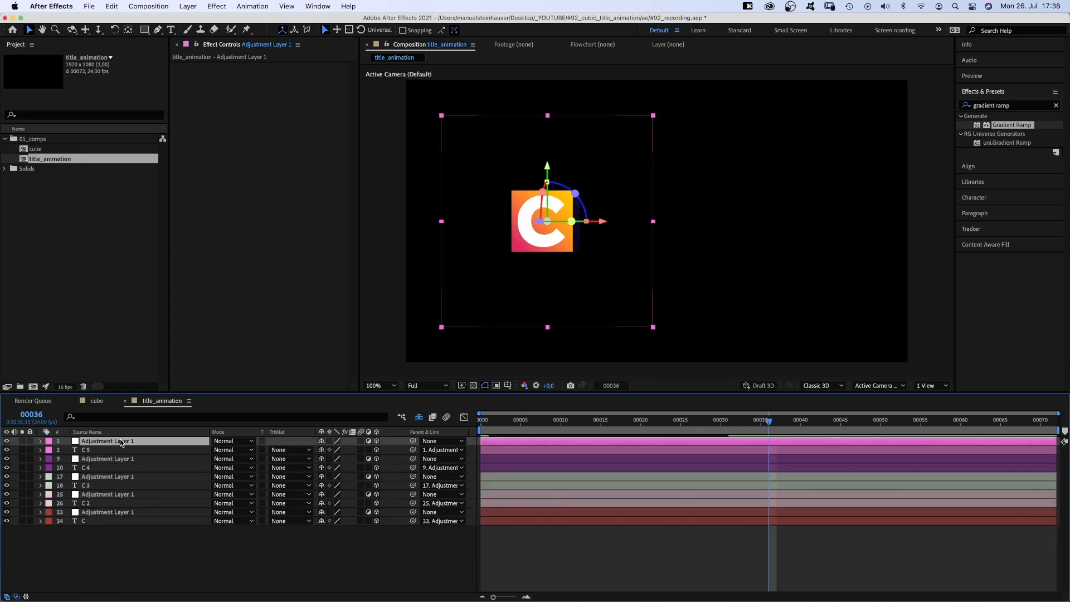
key(p)
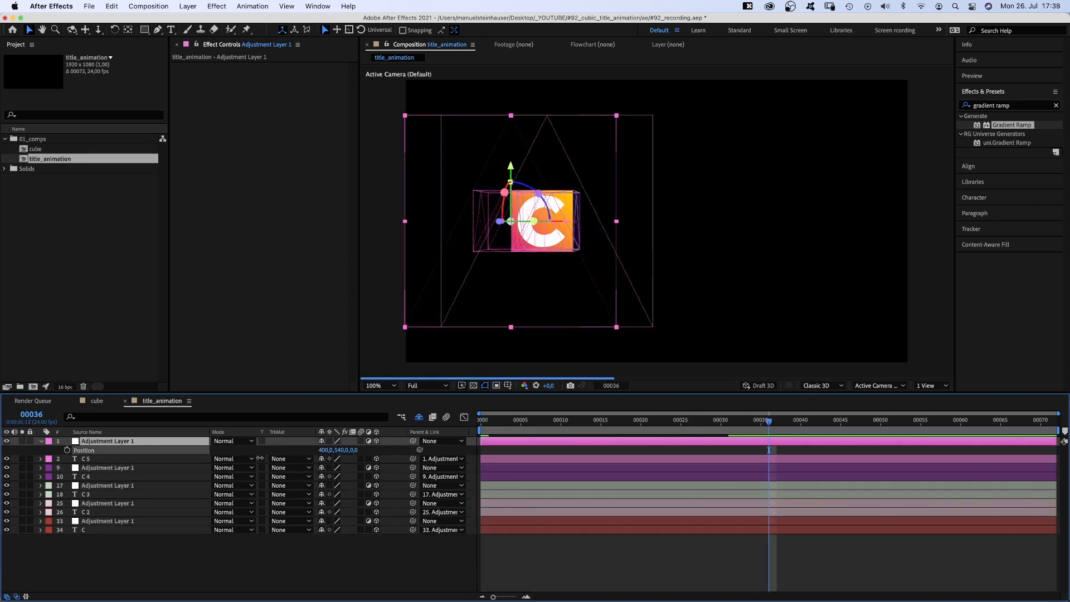
click(122, 468)
key(p)
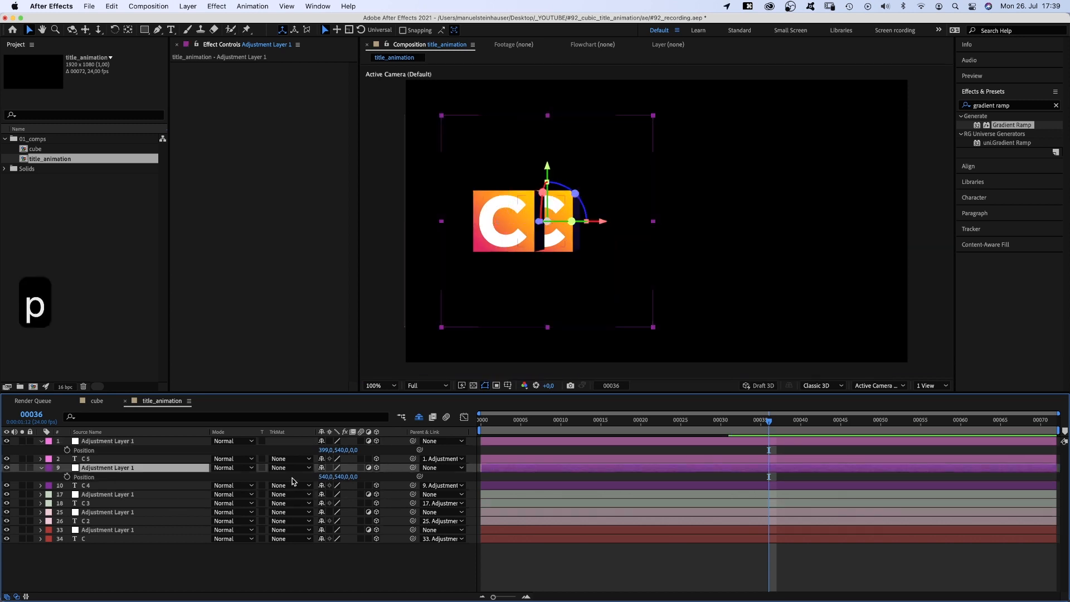
drag(330, 477, 373, 476)
click(121, 494)
key(p)
click(122, 521)
key(p)
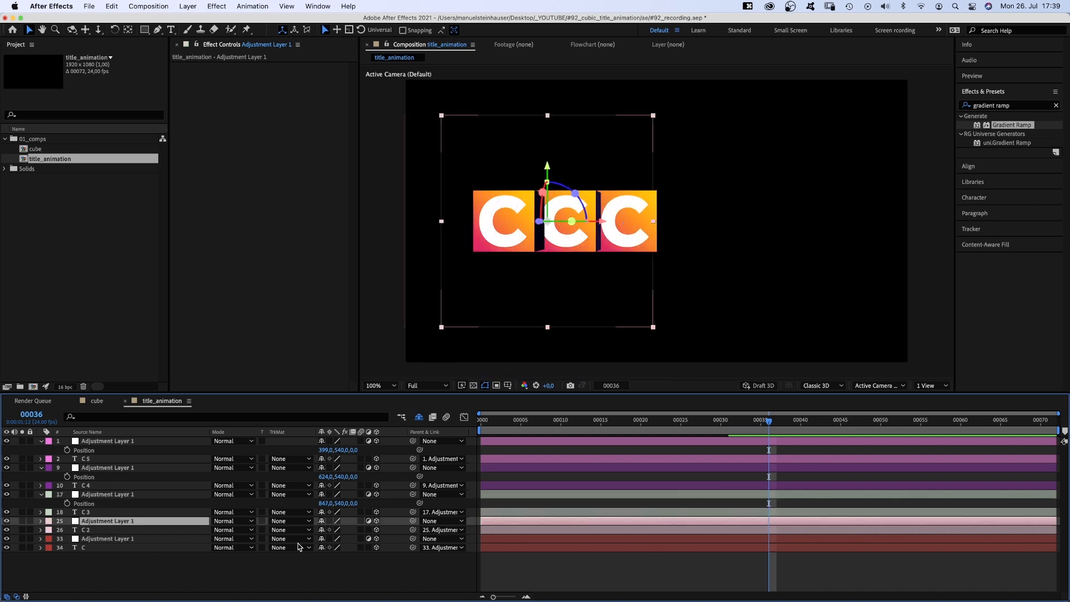
mouse_move(331, 529)
mouse_down()
mouse_move(359, 529)
mouse_move(368, 556)
mouse_move(327, 556)
mouse_up()
click(122, 547)
key(p)
click(40, 548)
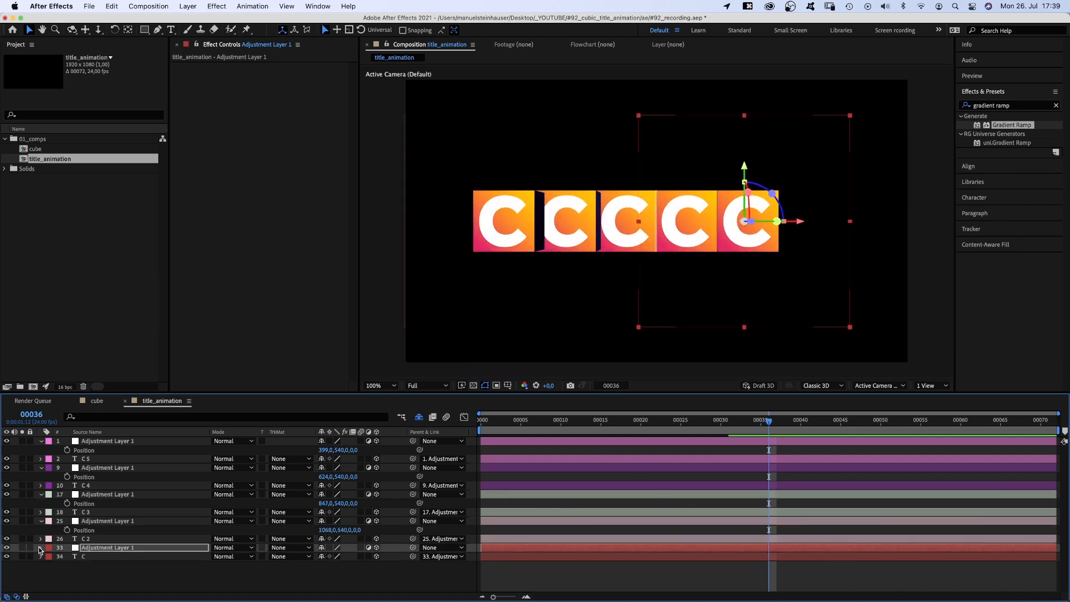
Step: Unhide the shy layers and select each cube's controller with its face and letter layers
click(92, 441)
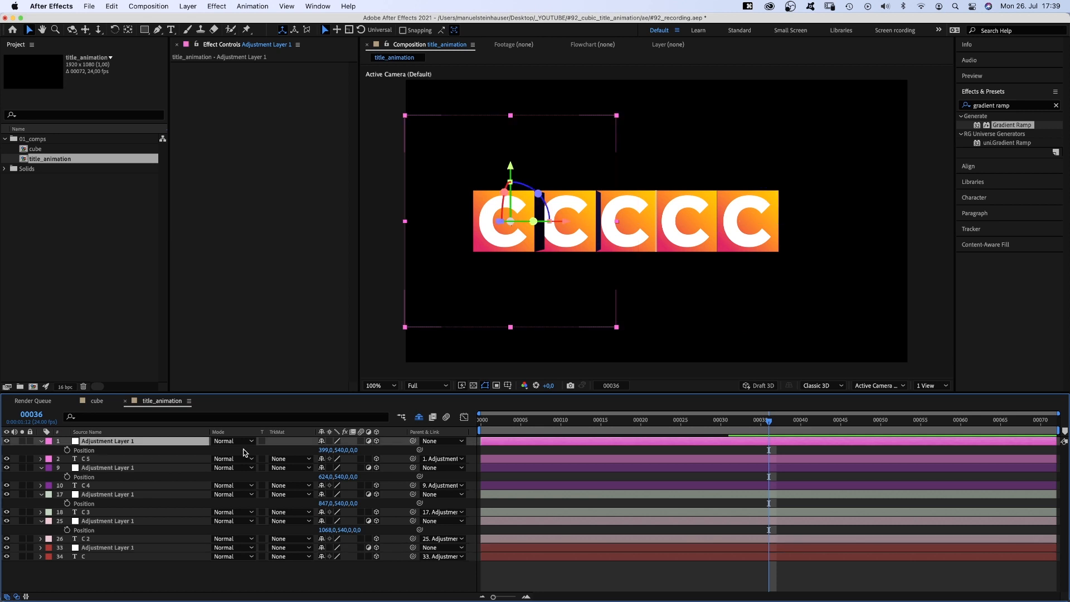
click(419, 418)
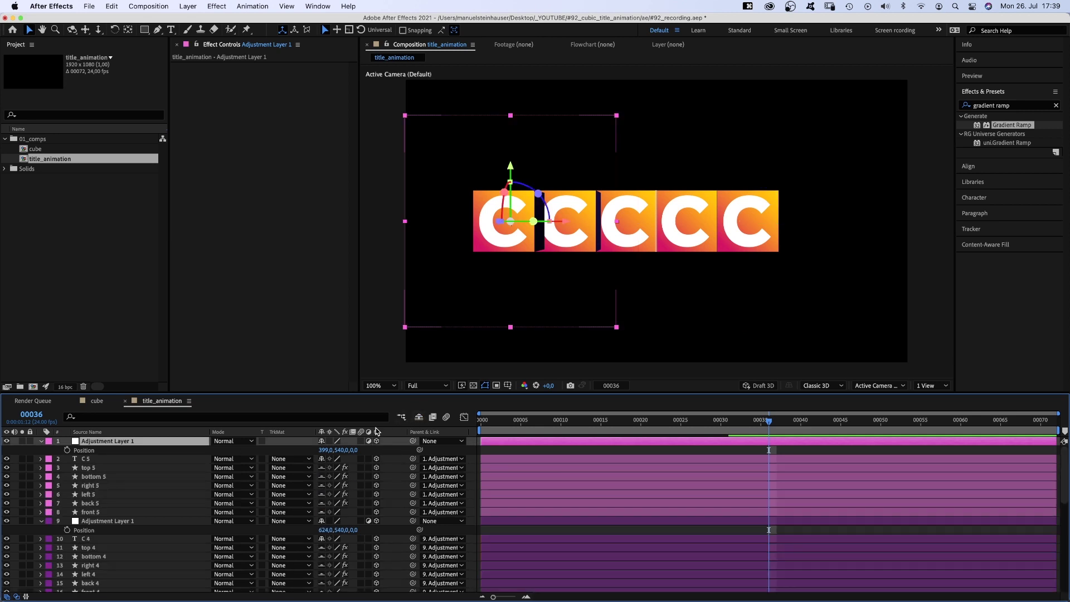
click(41, 441)
click(98, 513)
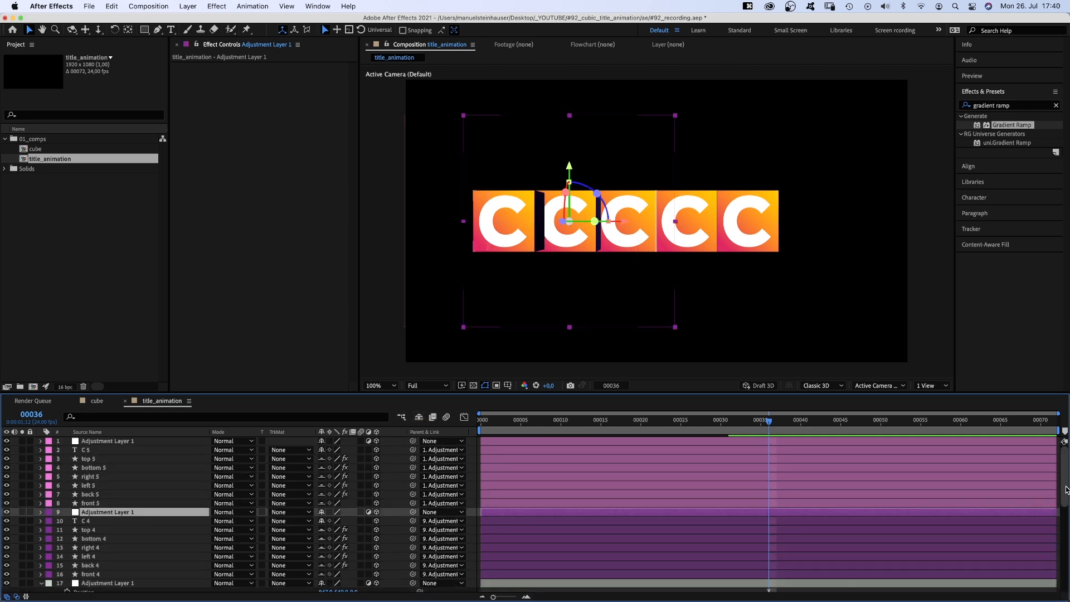
scroll(1036, 502, down, 3)
shift+click(95, 524)
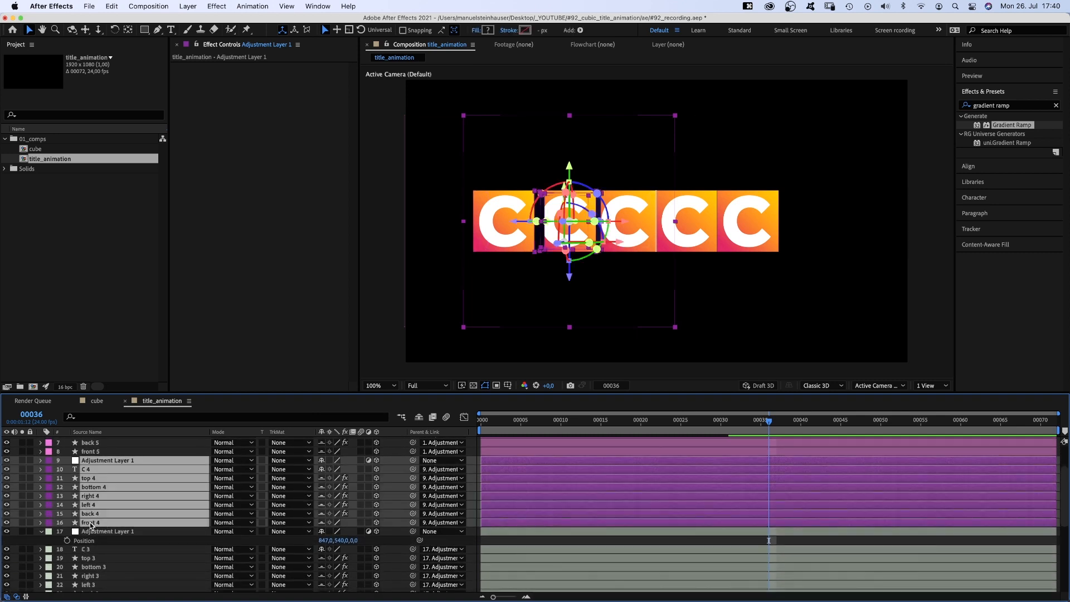
scroll(95, 525, down, 5)
shift+click(95, 472)
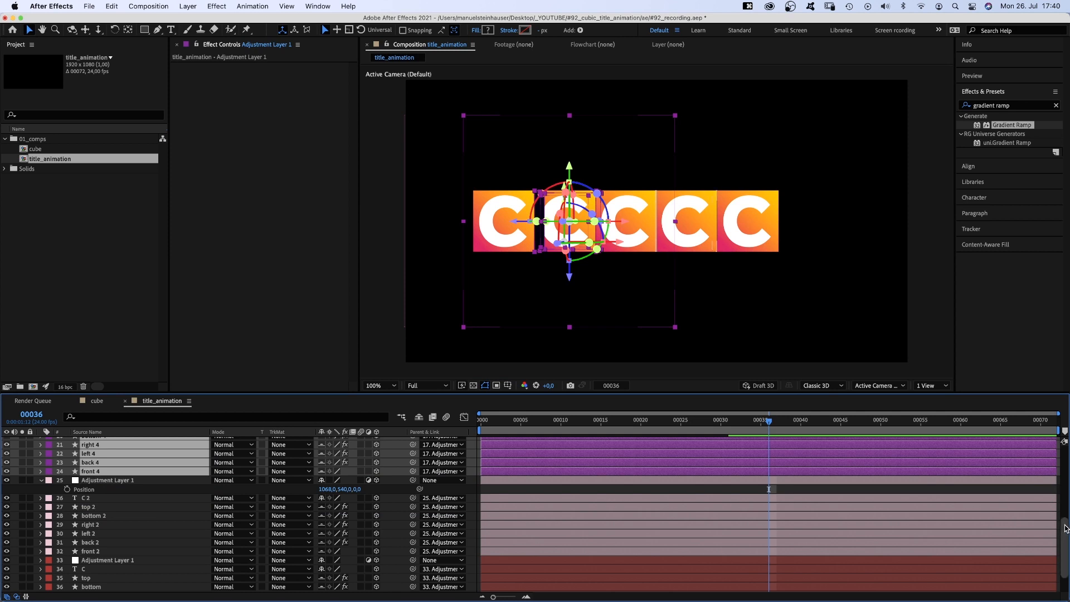
scroll(938, 502, up, 5)
scroll(102, 502, up, 5)
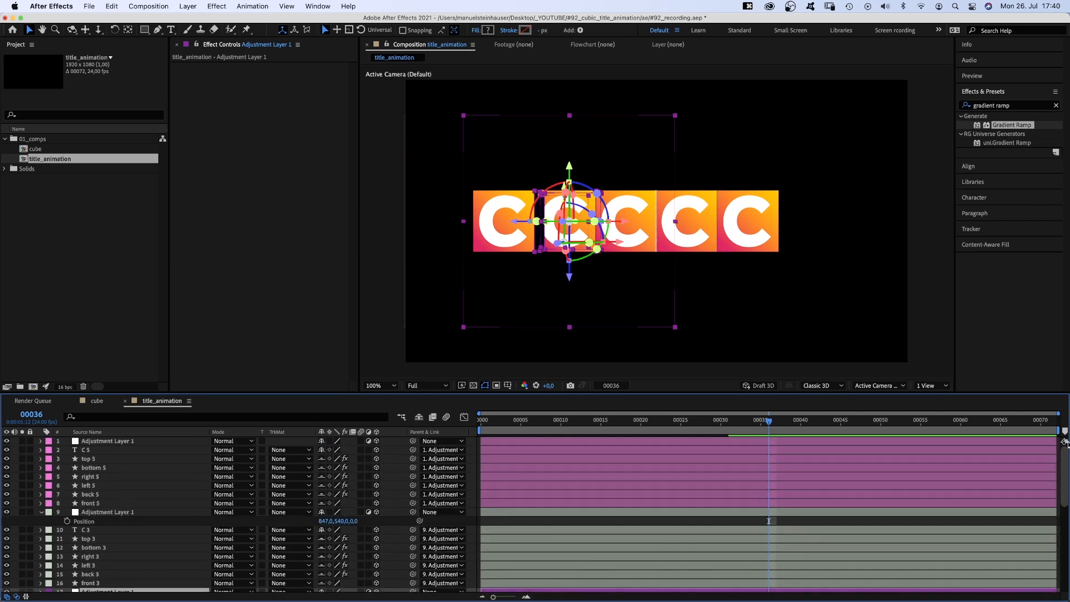
click(105, 441)
shift+click(90, 502)
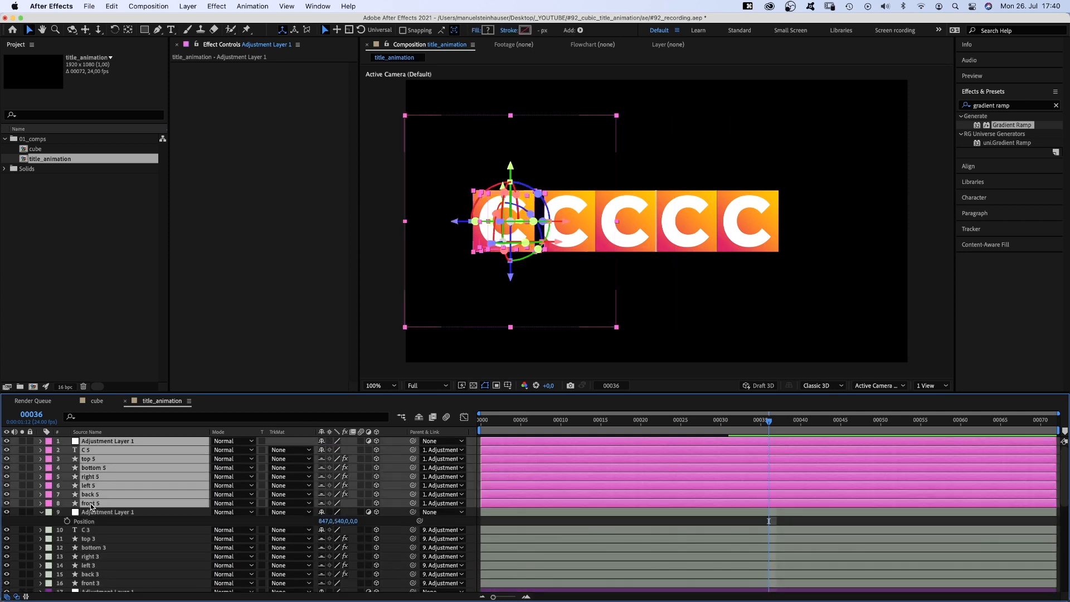
scroll(92, 507, down, 10)
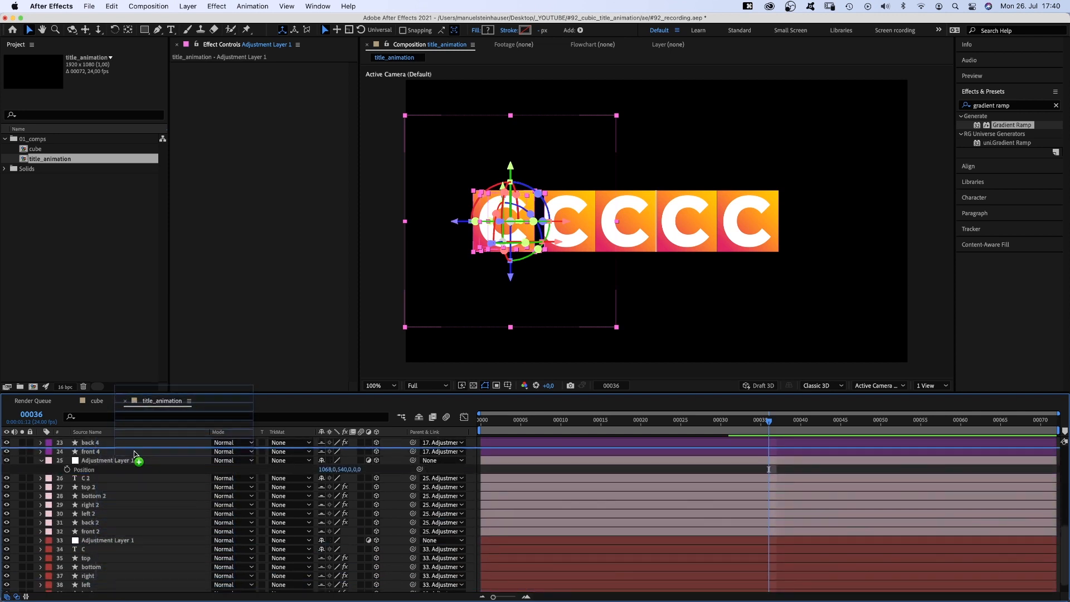
shift+click(132, 452)
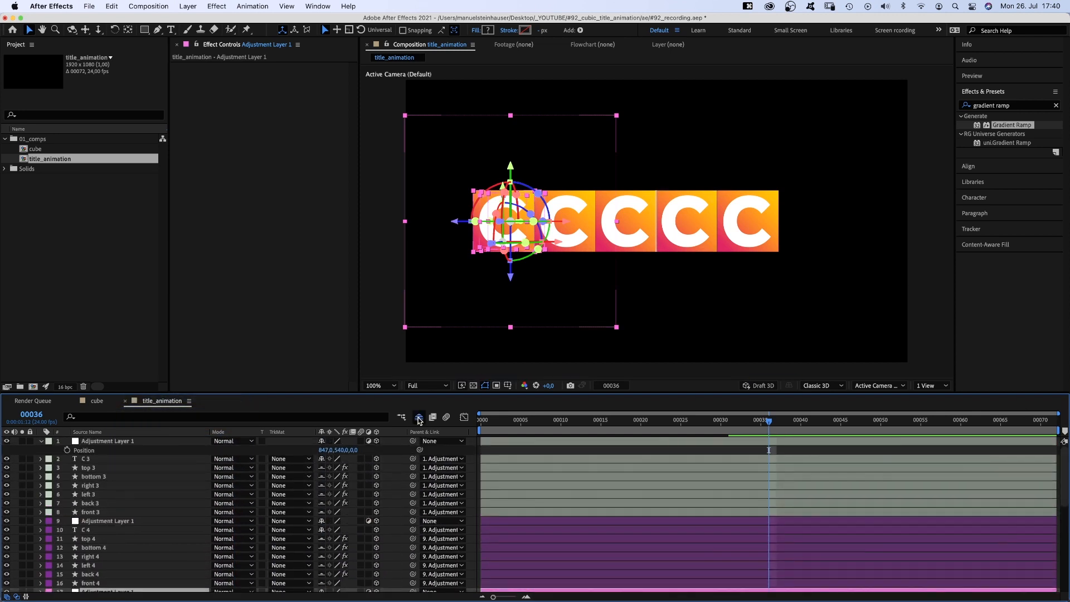
Step: Hide the shy layers and reveal the animated X Rotation keyframes of all five rotation layers
click(420, 418)
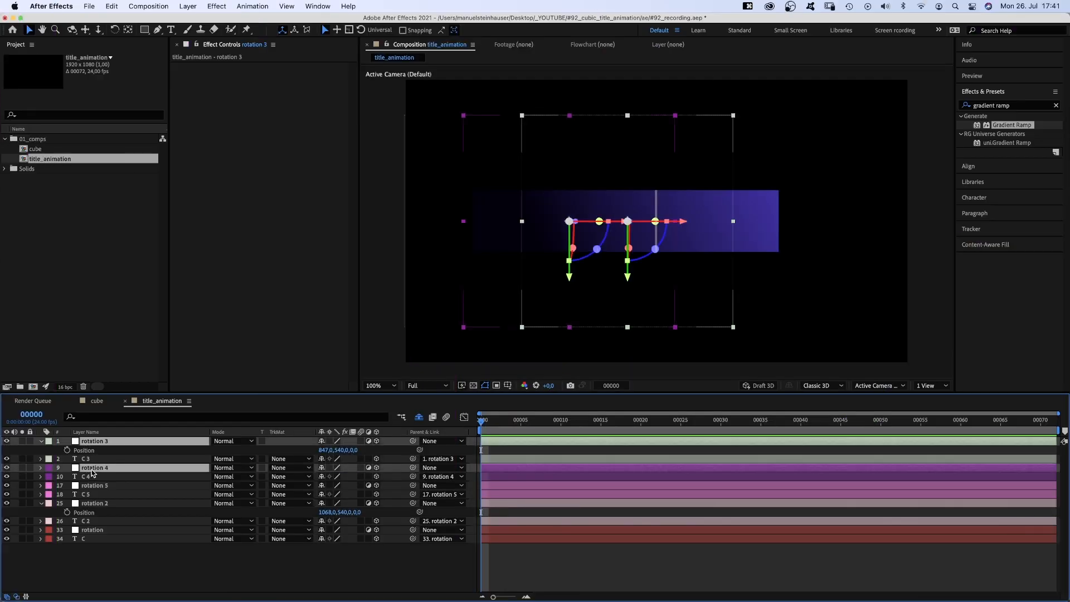
super+click(94, 504)
super+click(94, 530)
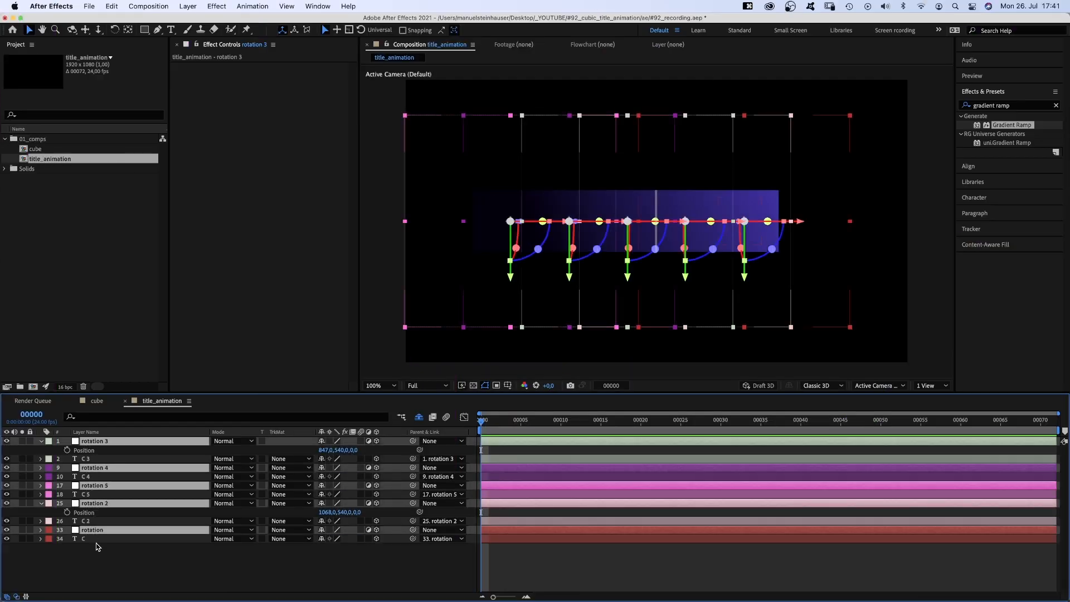
key(u)
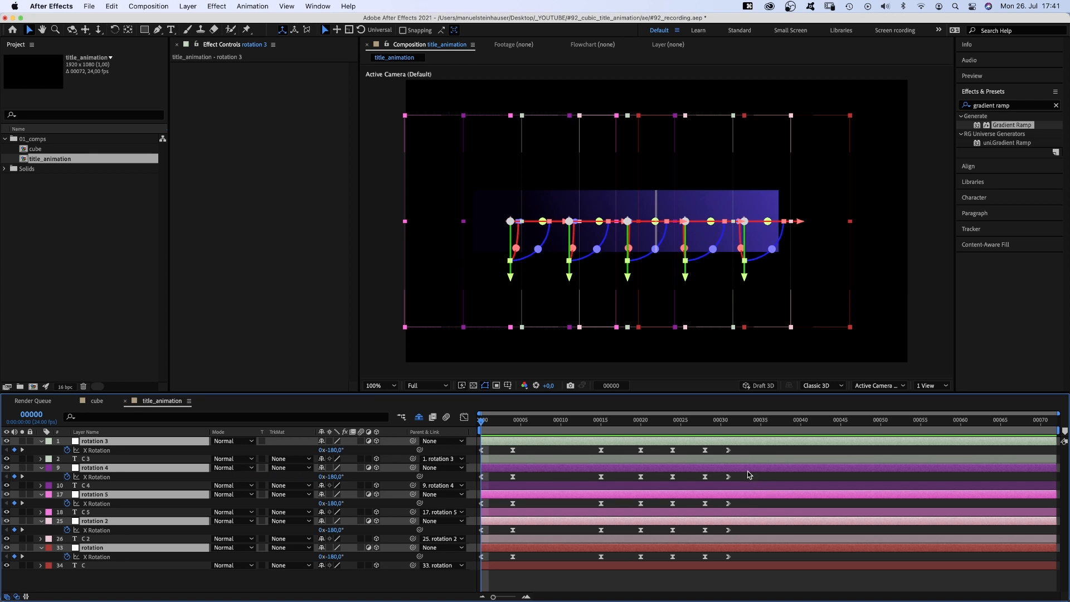
click(113, 581)
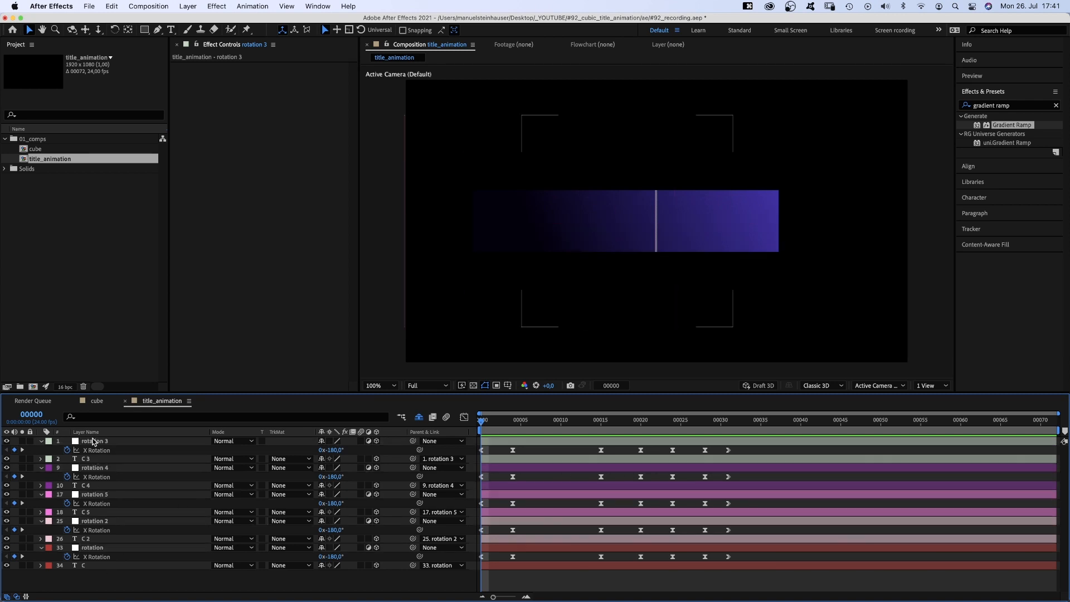
click(93, 440)
click(92, 494)
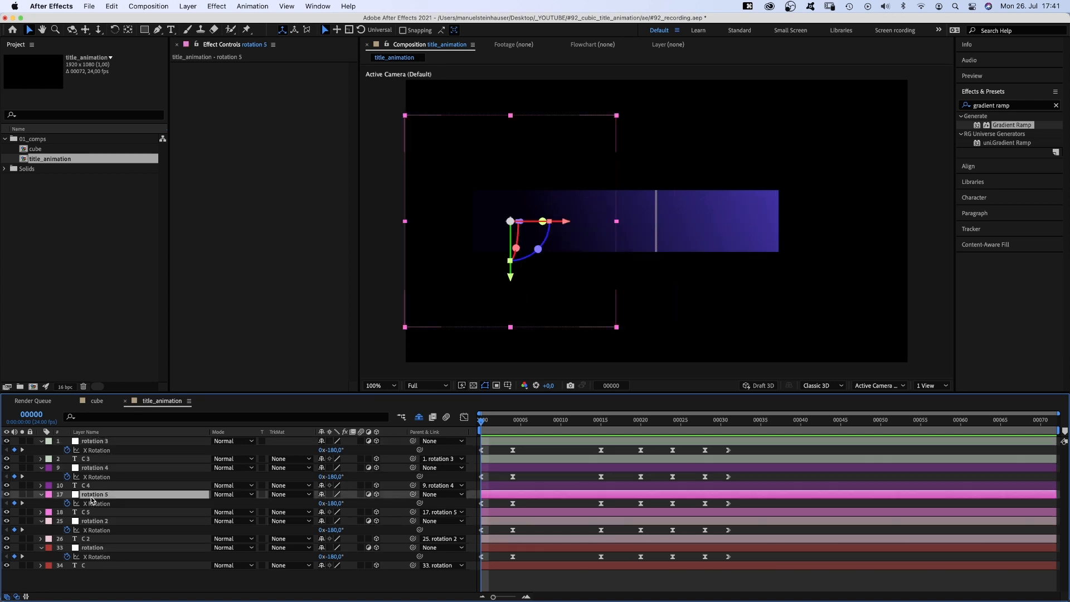
click(86, 469)
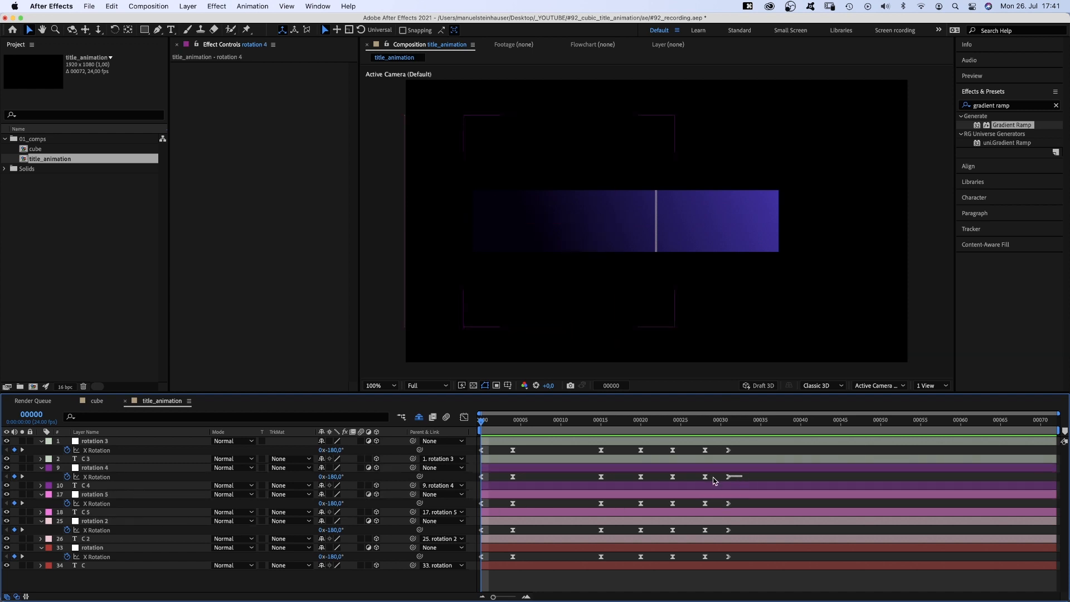
Step: Drag the rotation 4, 3, 2 and base rotation flip keyframes later to stagger them, then preview
drag(744, 484, 480, 478)
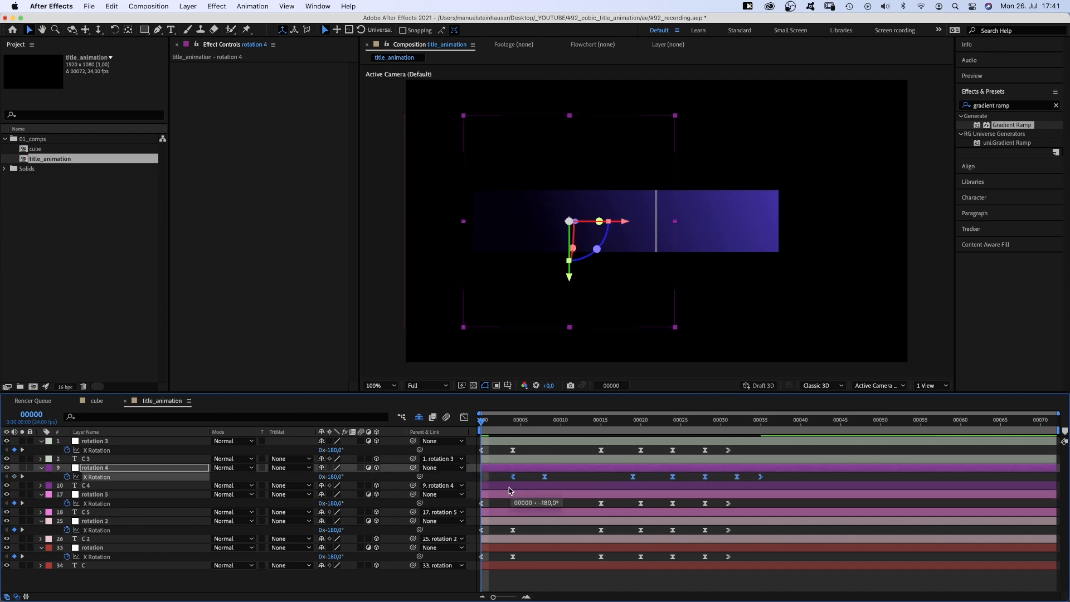
click(89, 442)
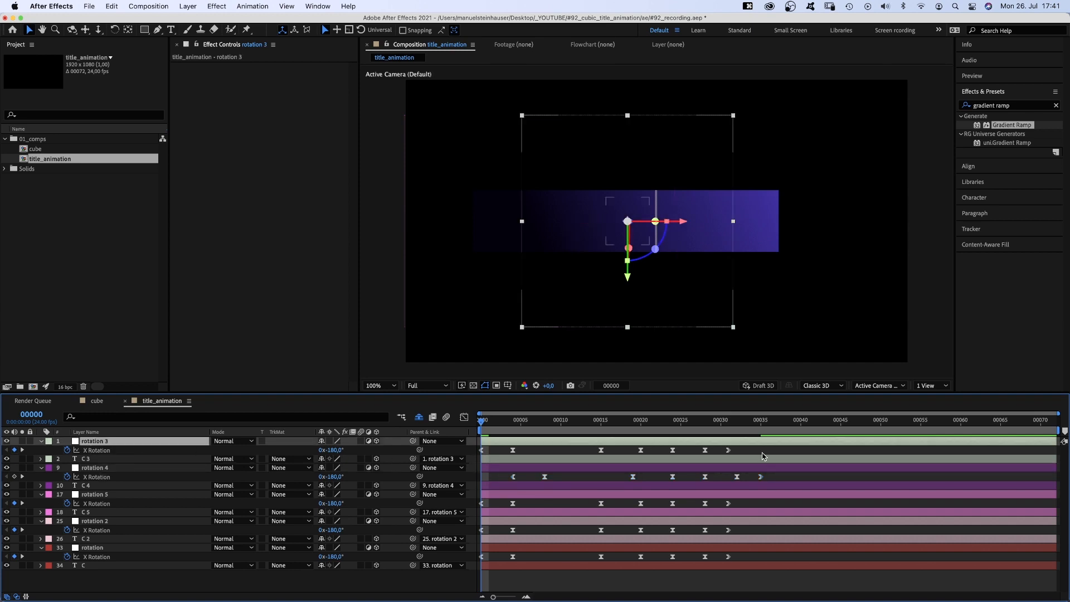
mouse_move(758, 450)
mouse_down()
mouse_move(481, 450)
mouse_move(546, 450)
mouse_up()
click(90, 521)
drag(745, 532, 482, 530)
drag(483, 530, 581, 537)
click(92, 548)
drag(745, 557, 470, 572)
key(space)
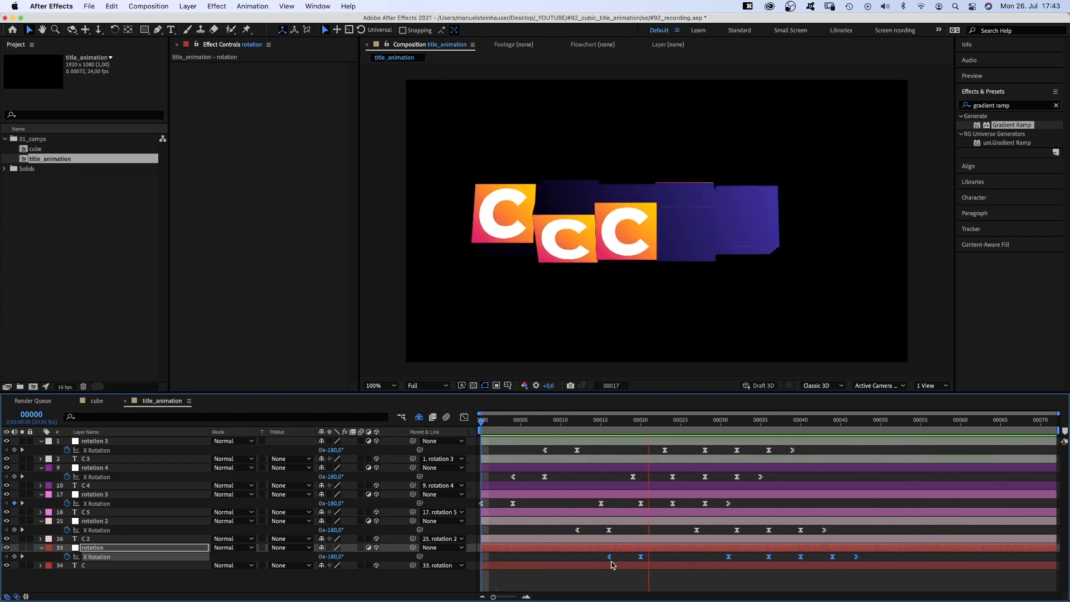
Step: Stop the preview and retype the cube letters so the five cubes spell CUBIC
key(space)
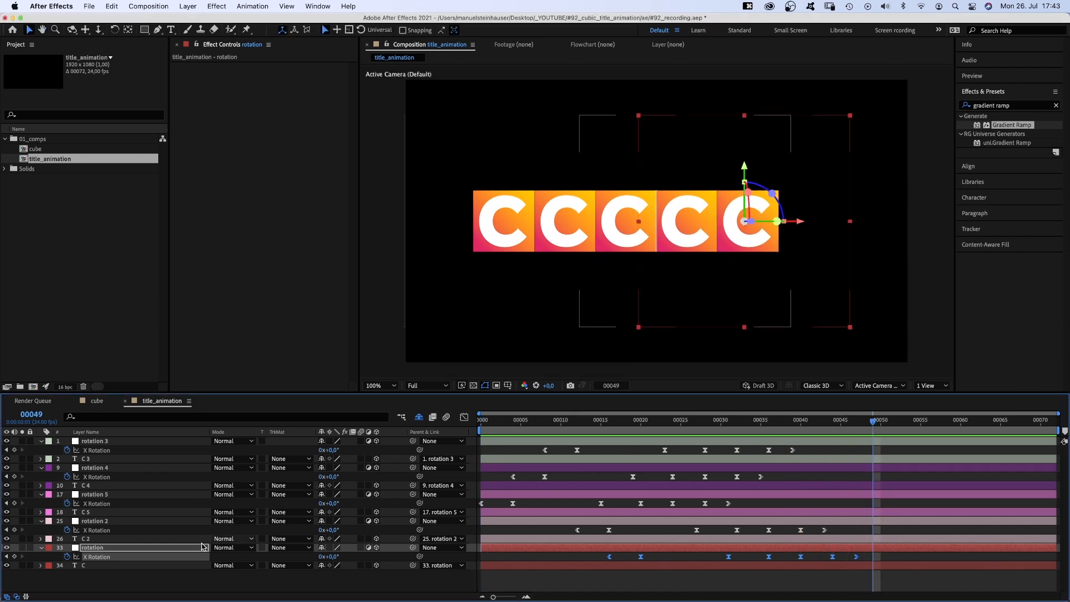
click(86, 459)
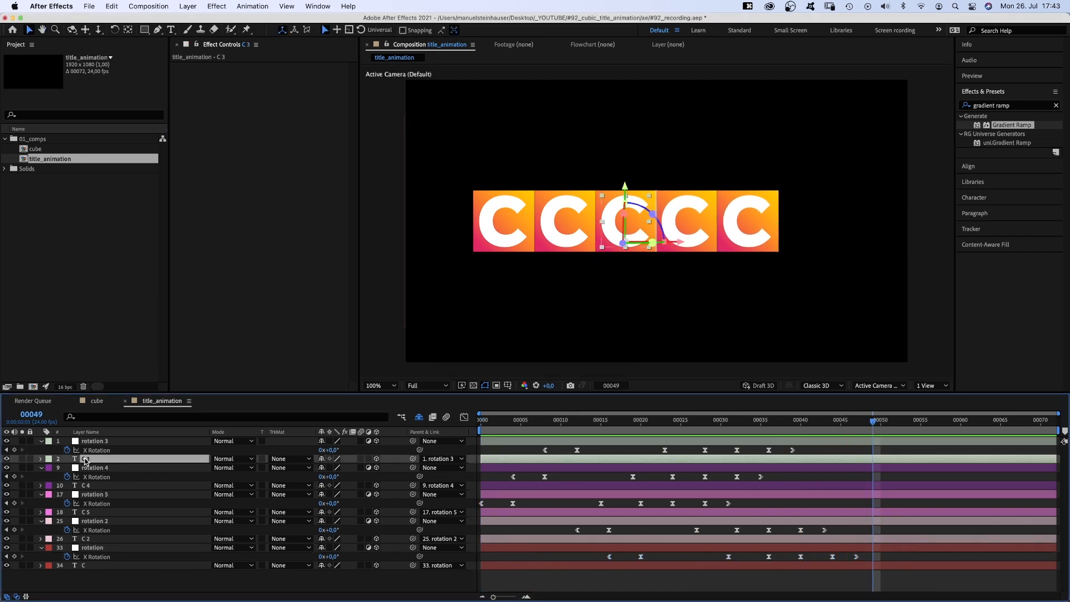
double_click(86, 459)
text(B)
double_click(88, 486)
text(U)
click(88, 512)
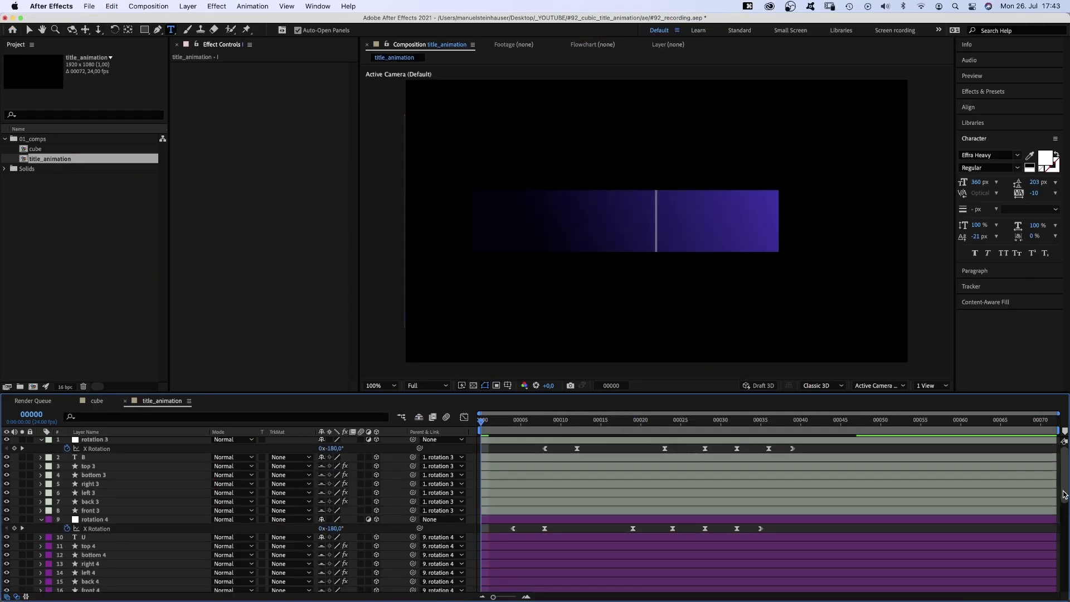
scroll(753, 501, down, 10)
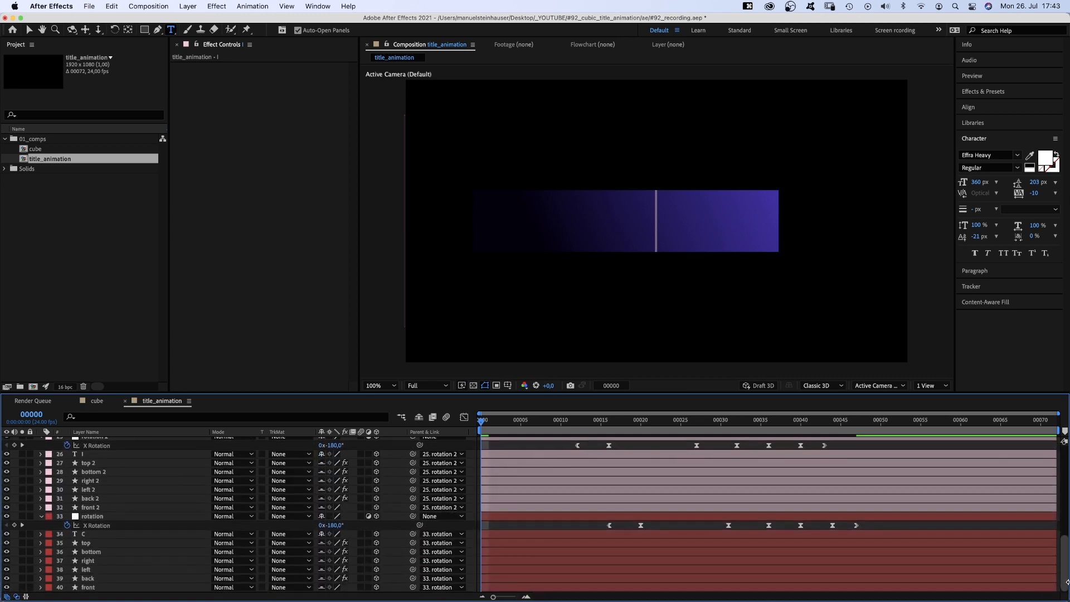
Step: Adjust the Gradient Ramp Start of Ramp on the cubes' back face layers
click(87, 579)
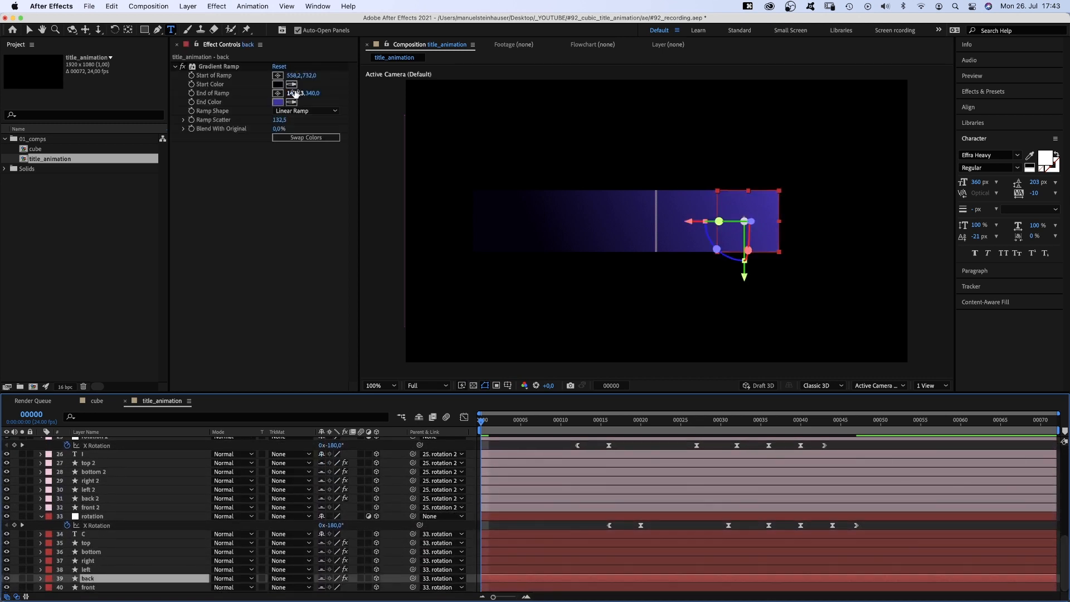
click(279, 75)
click(735, 255)
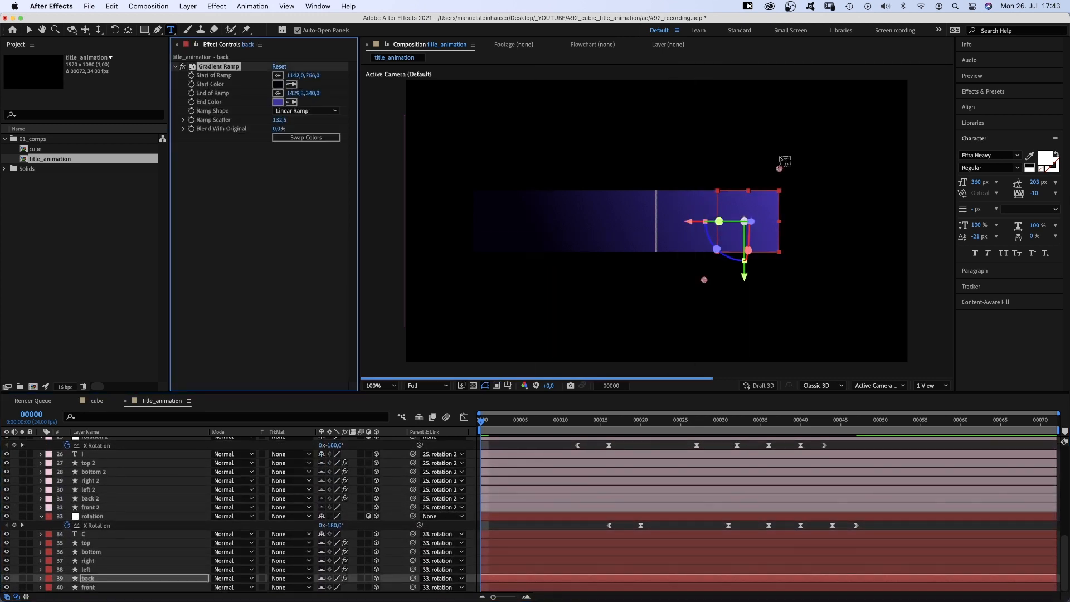
key(v)
click(686, 222)
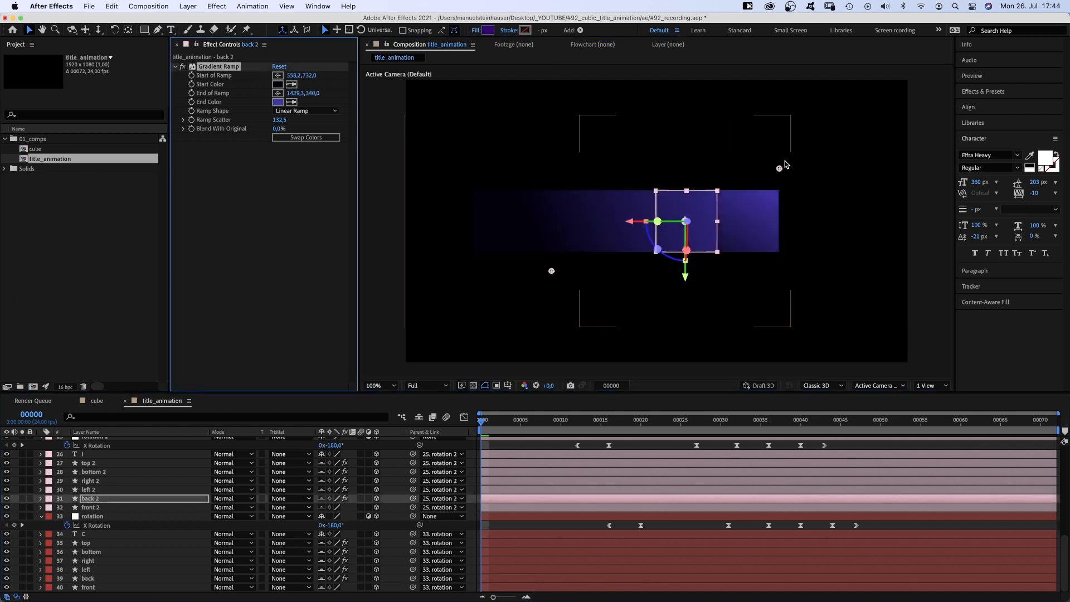
click(502, 221)
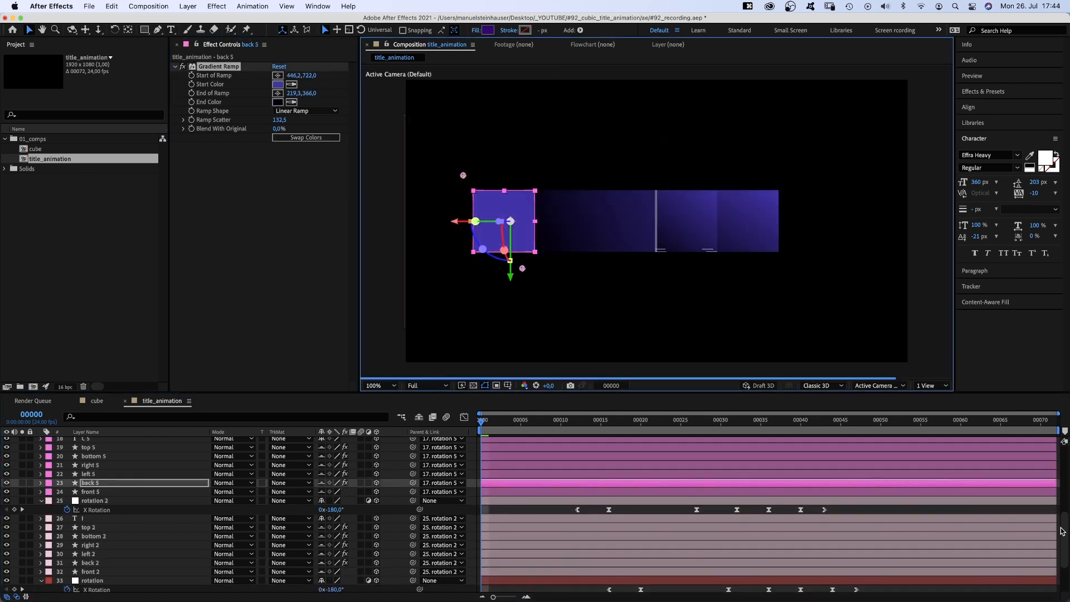
click(628, 222)
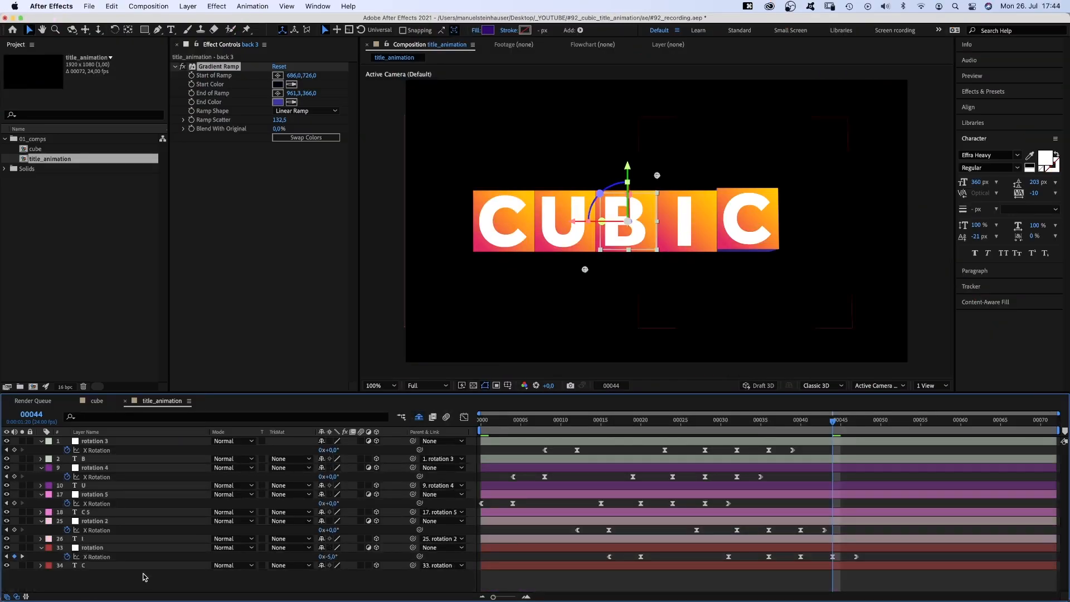
Step: Create an adjustment layer named Perspective and parent all five rotation layers to it
key(alt+super+y)
key(Return)
text(Perspective)
key(Return)
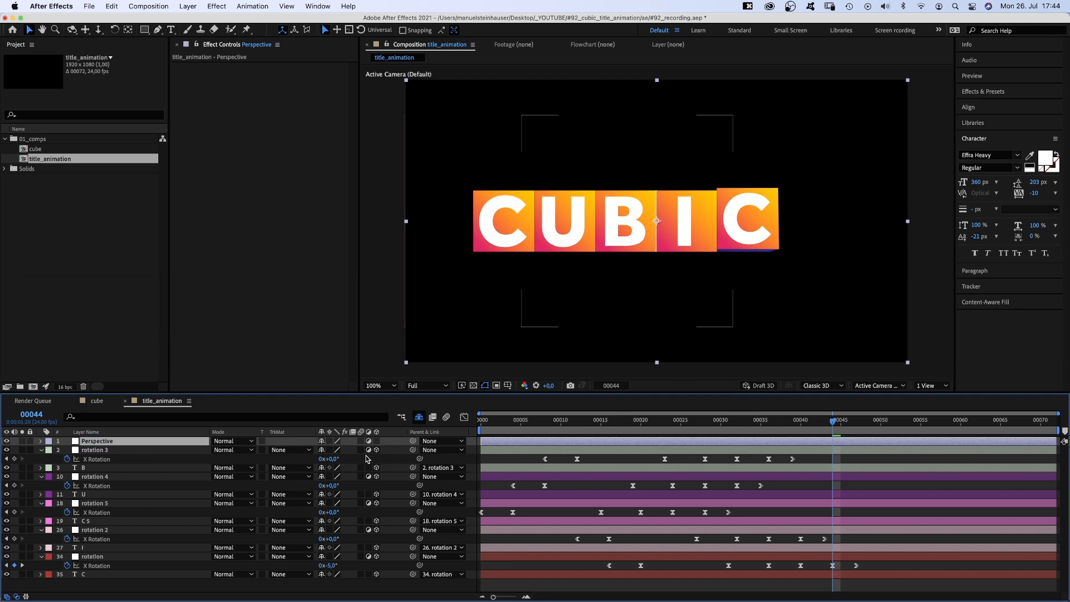
click(96, 451)
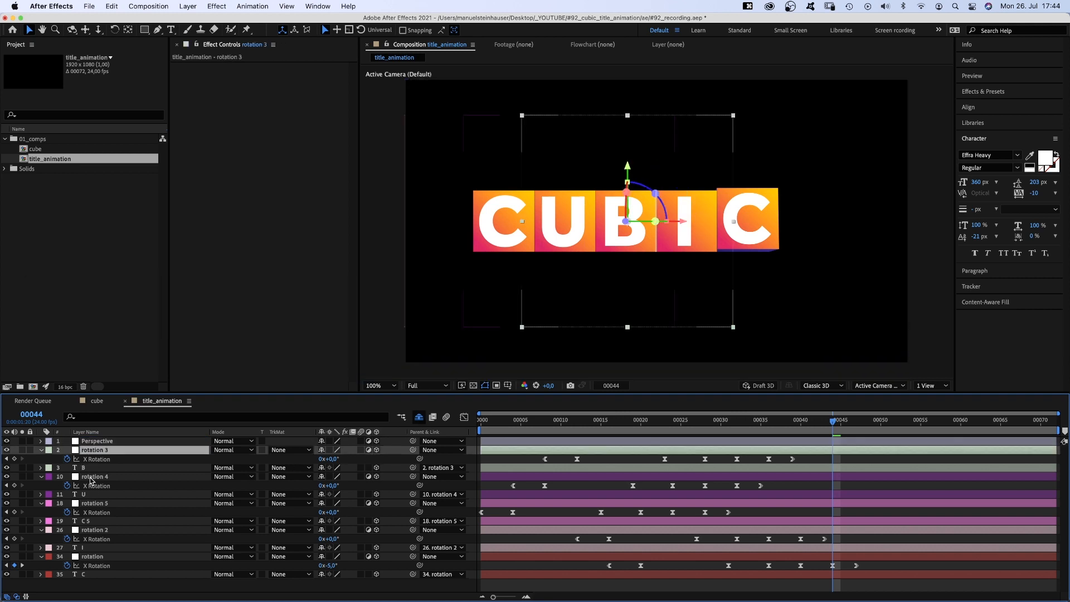
super+click(95, 477)
super+click(93, 504)
super+click(95, 530)
super+click(92, 557)
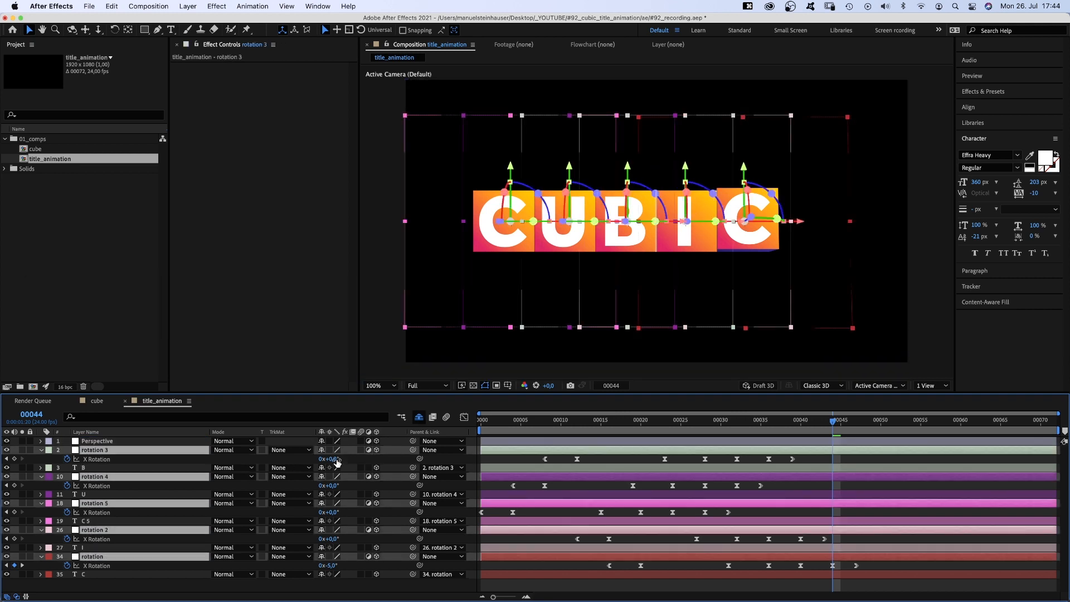
click(414, 451)
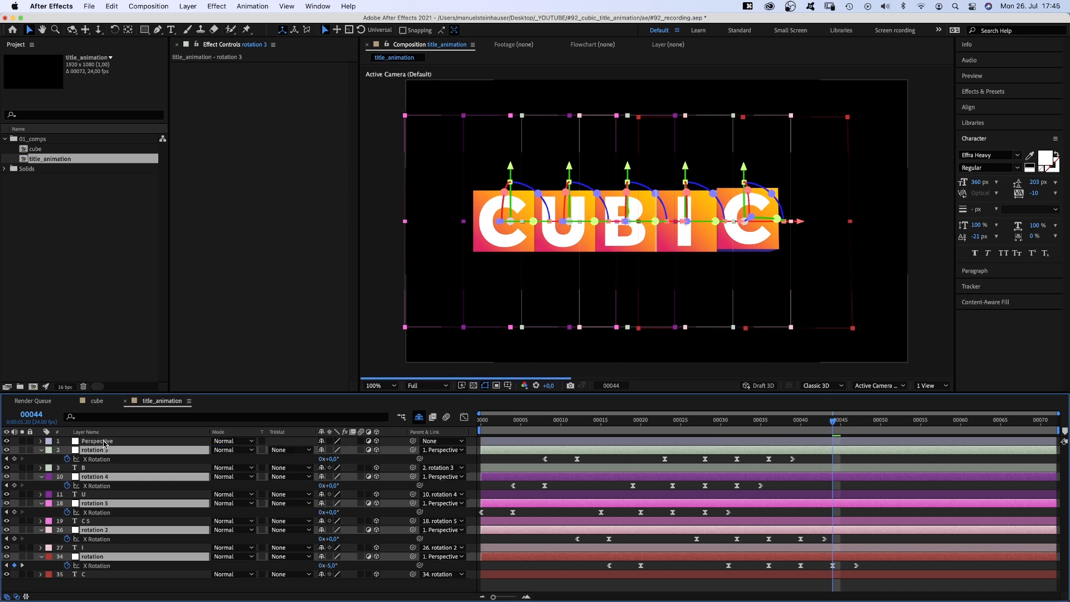
Step: Set Perspective's rotation to X -10°, Y -20°, Z 3° to tilt the CUBIC row
click(103, 442)
key(r)
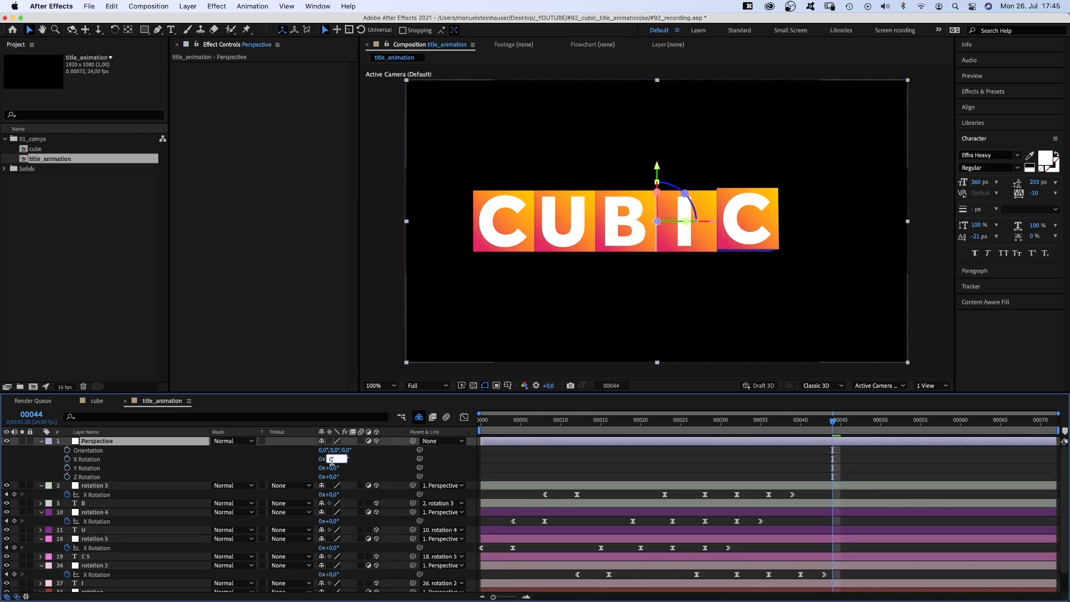
text(10)
key(Return)
key(Tab)
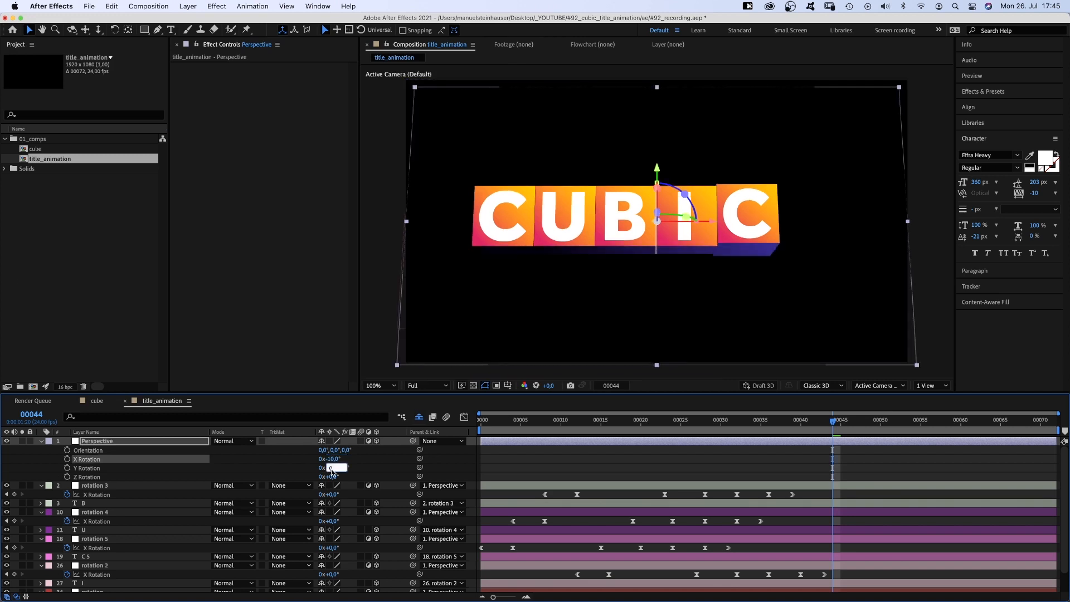
text(-20)
key(Return)
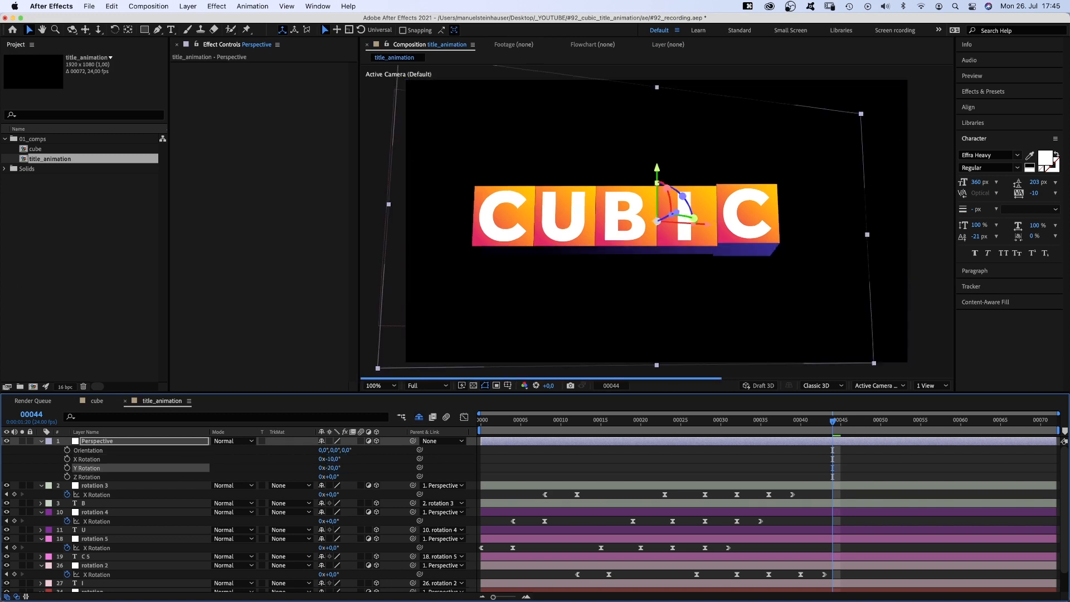
text(3)
key(Return)
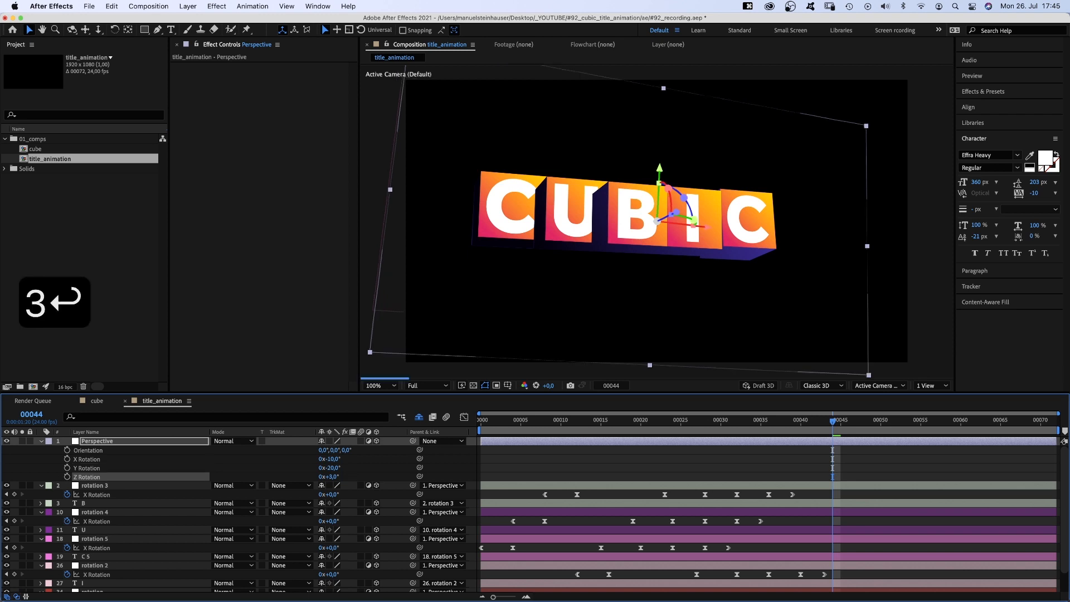
Step: Shift the Perspective layer's X Position to 1192 to centre the block, then preview
click(42, 441)
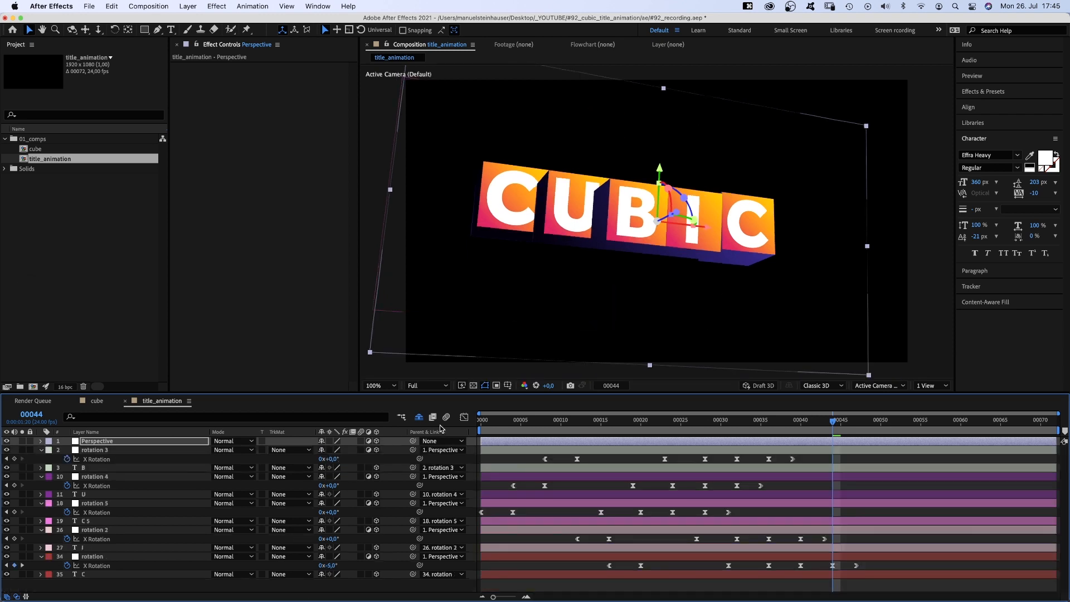
scroll(1044, 501, down, 3)
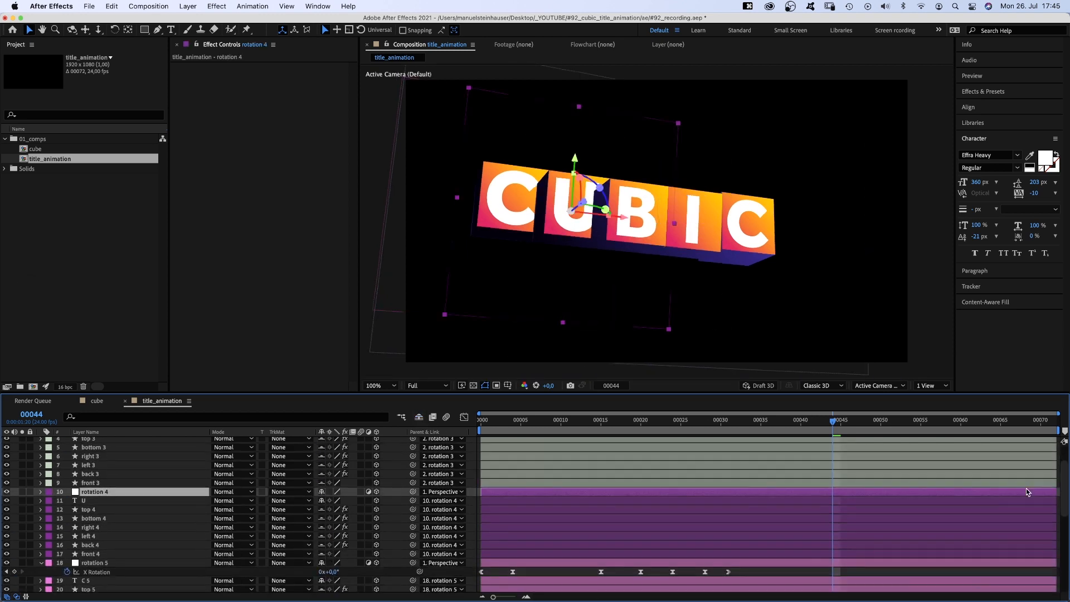
scroll(1029, 493, up, 3)
scroll(96, 531, down, 5)
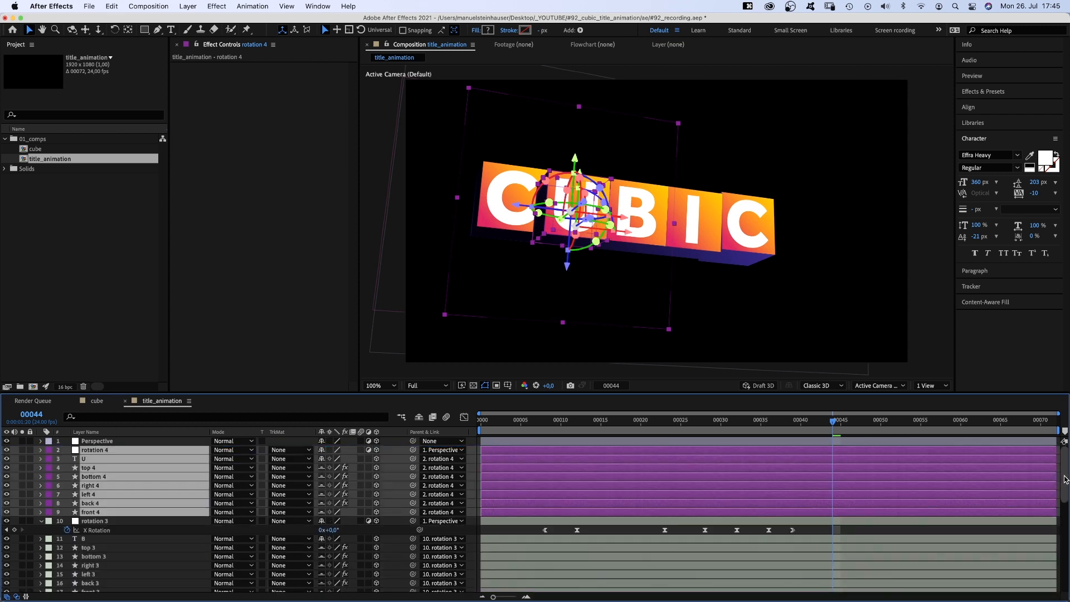
click(88, 539)
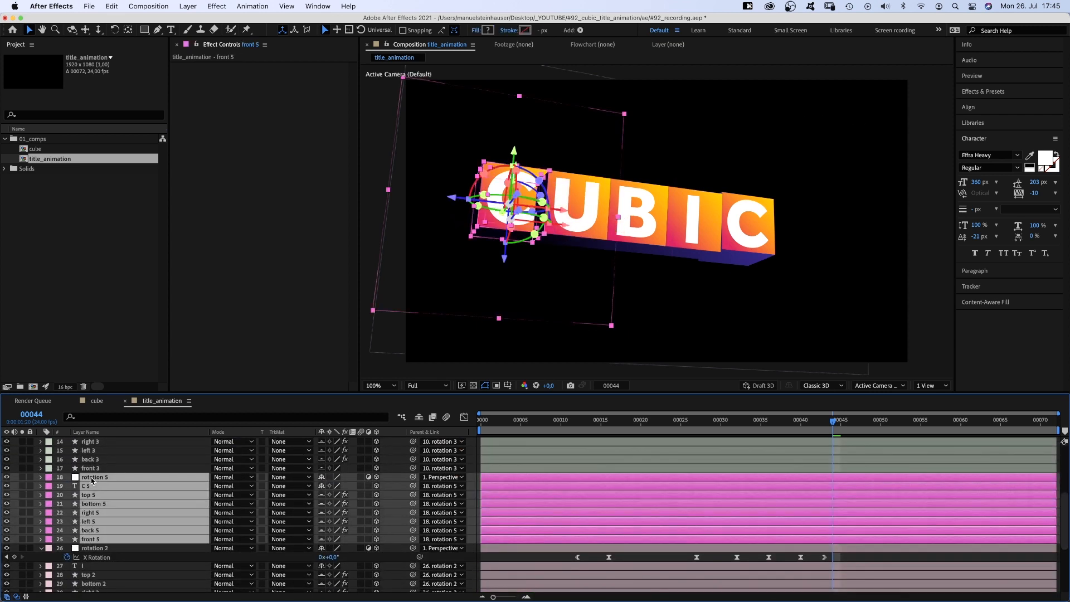
scroll(87, 483, up, 5)
scroll(51, 502, up, 5)
click(15, 526)
click(96, 440)
key(p)
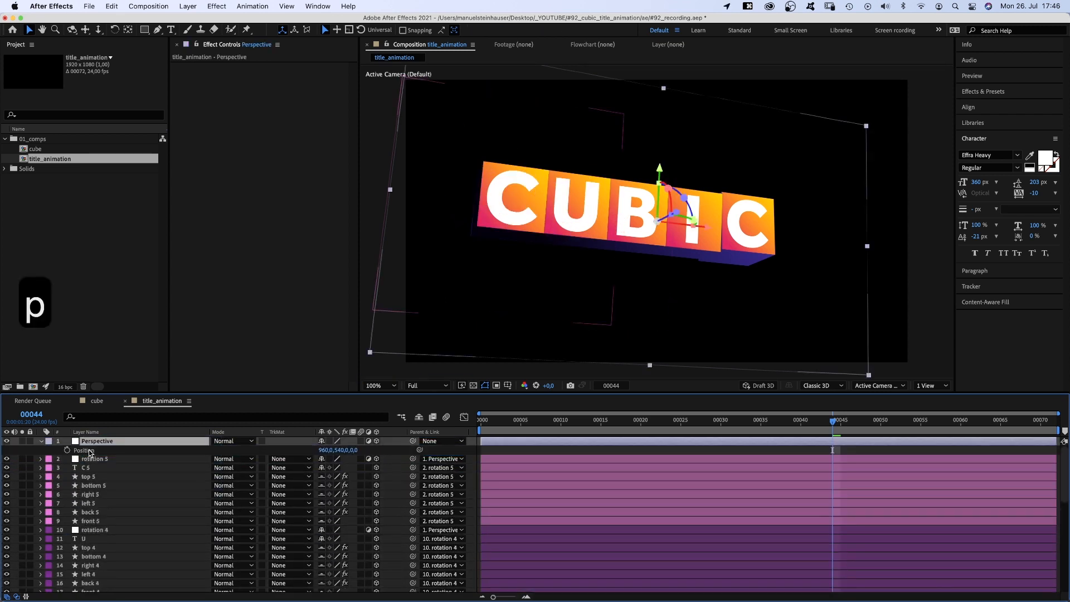
drag(331, 450, 428, 437)
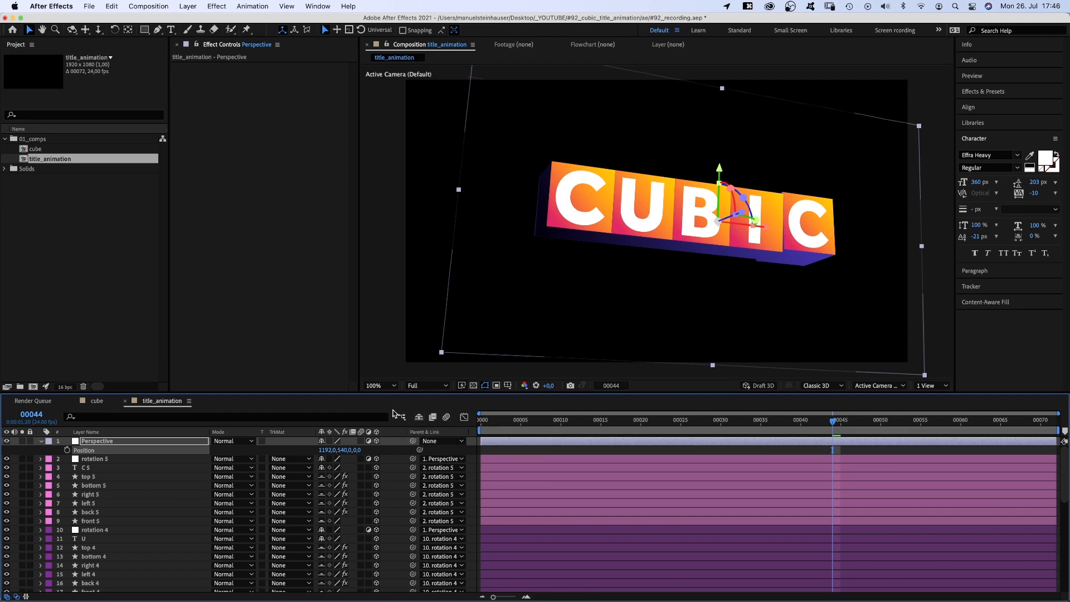
key(KP_0)
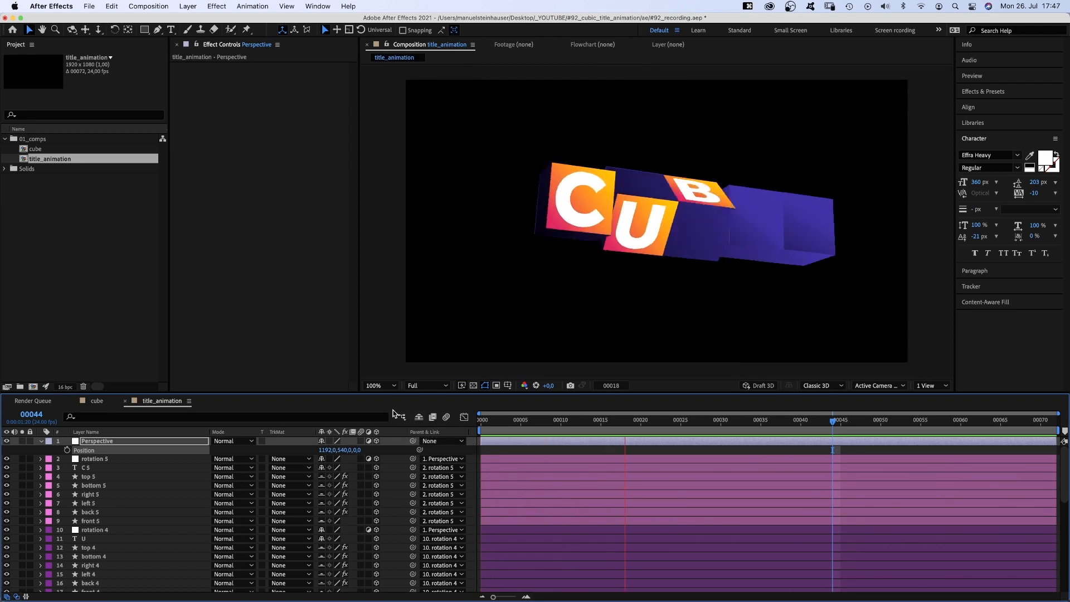